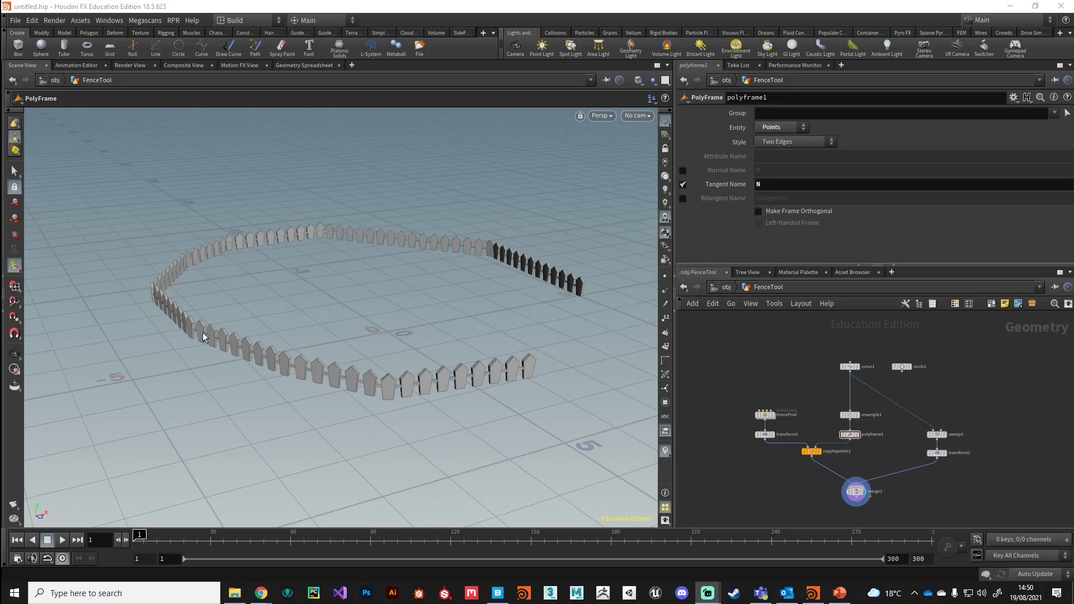
- Add a Box node beside the FencePost subnetwork in the FenceTool network and display it
scroll(775, 425, up, 3)
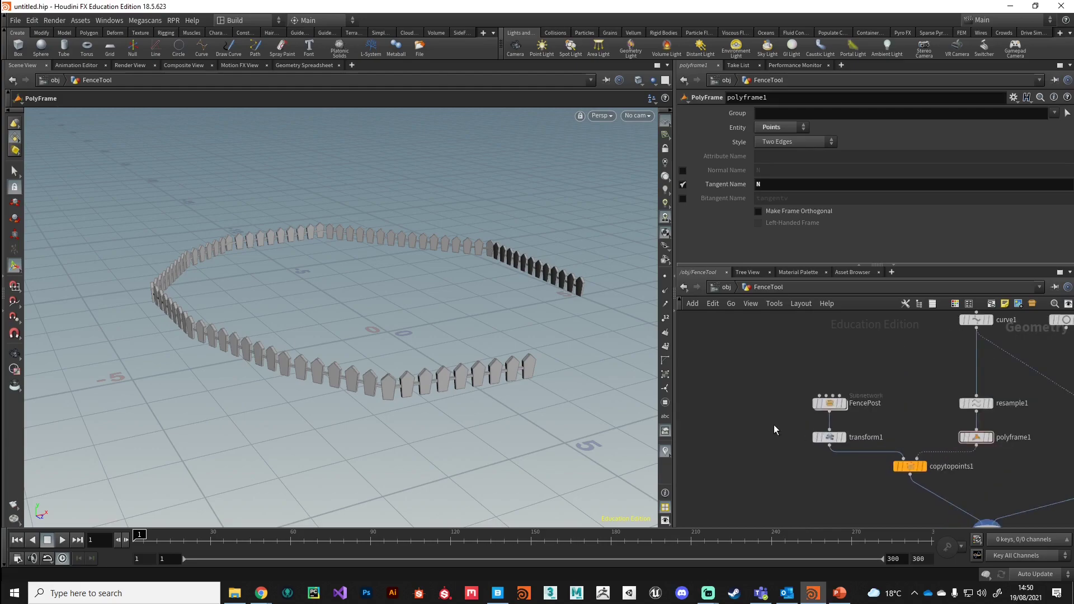
key(Tab)
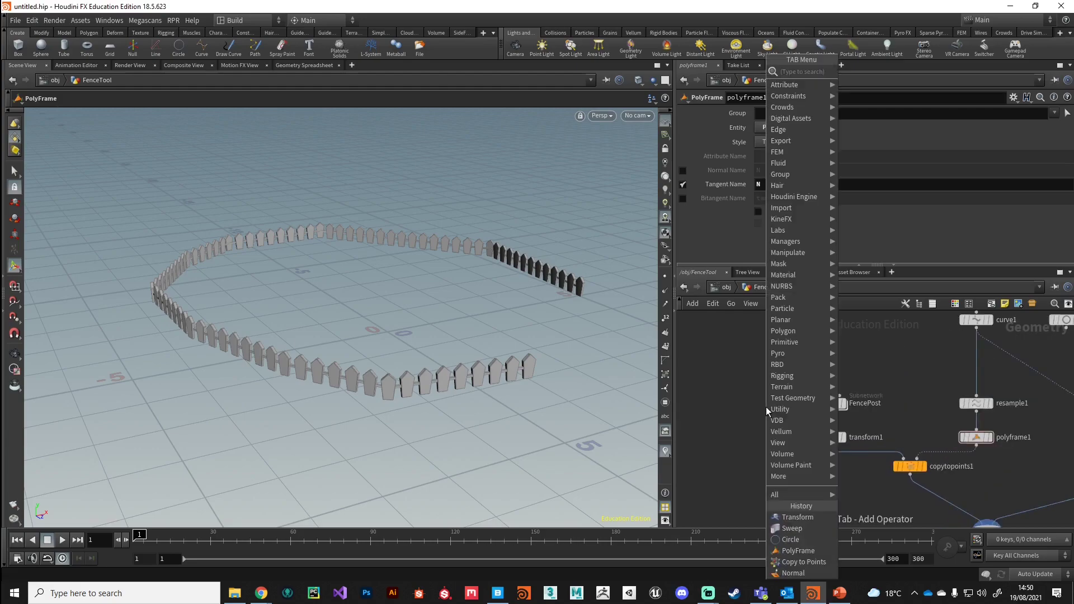
key(Escape)
key(Tab)
text(box)
key(Return)
click(710, 404)
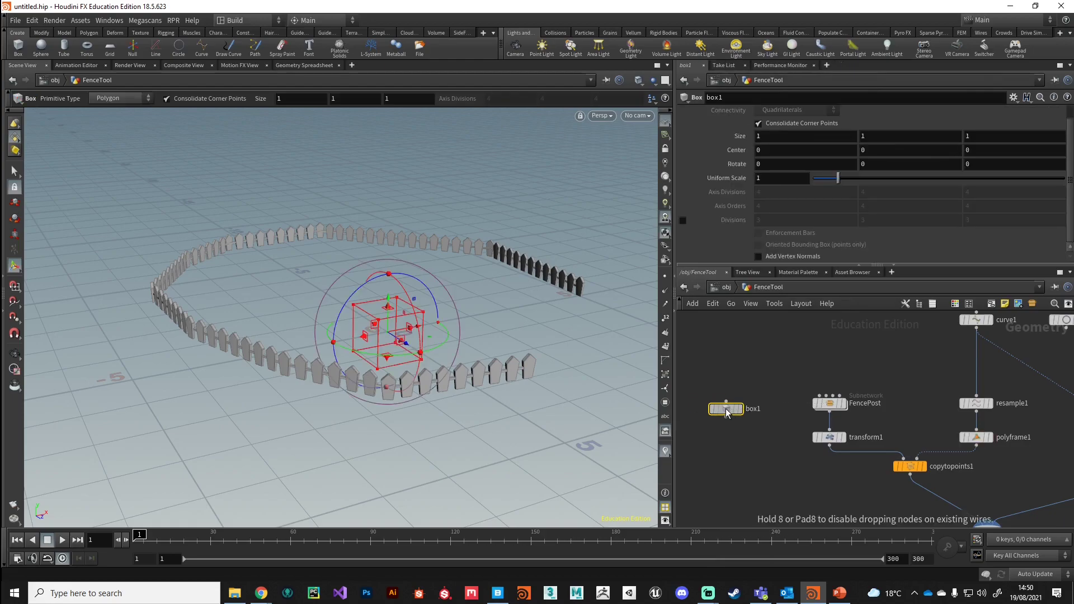
click(739, 403)
mouse_move(725, 407)
mouse_down()
mouse_move(725, 395)
mouse_move(731, 403)
mouse_up()
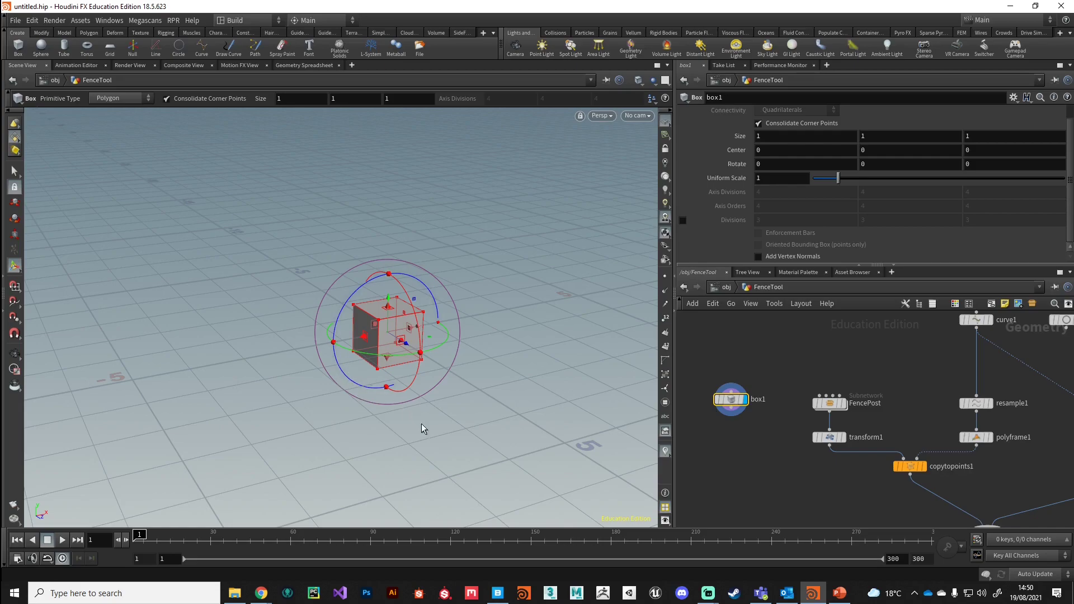
- Drive the box's Y center with a relative reference to its Y size, using the expression ch("sizey")/2
alt+drag(415, 418, 389, 429)
alt+scroll(404, 385, up, 5)
alt+middle_drag(456, 381, 474, 427)
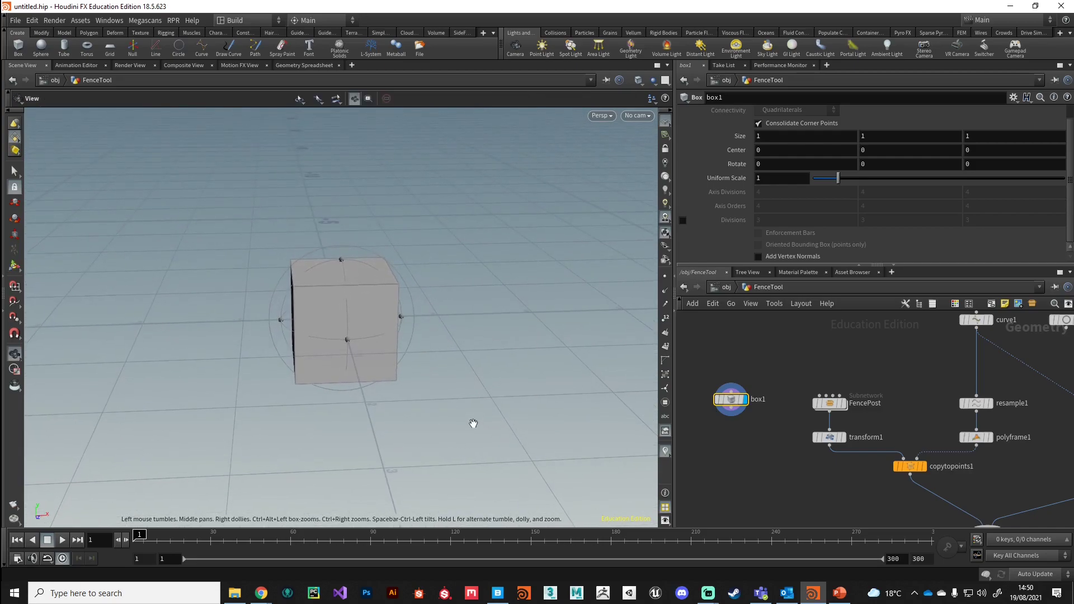
key(Return)
click(863, 136)
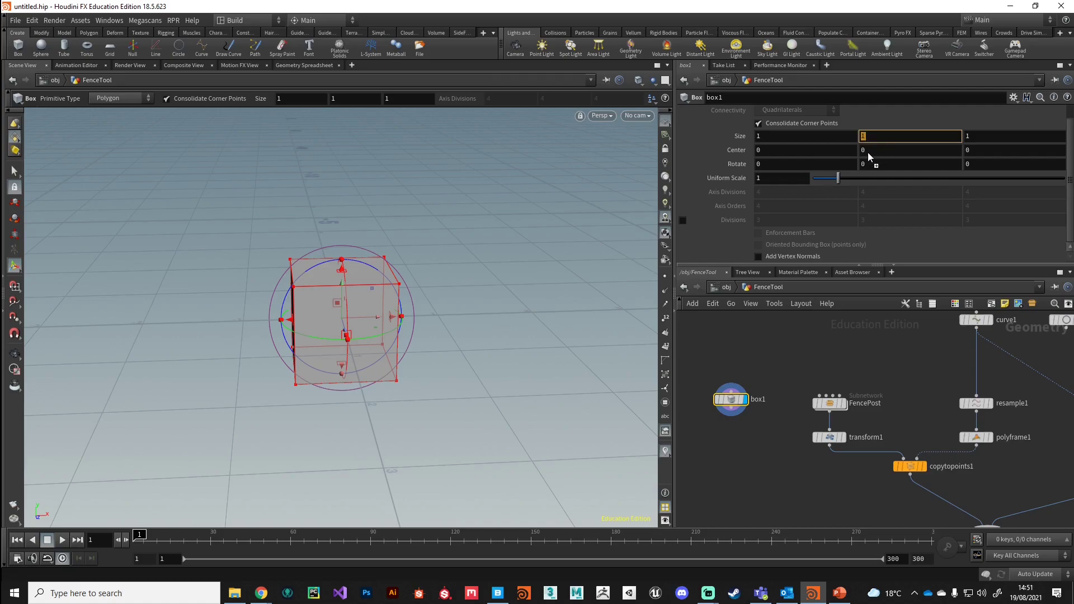
right_click(869, 156)
click(878, 180)
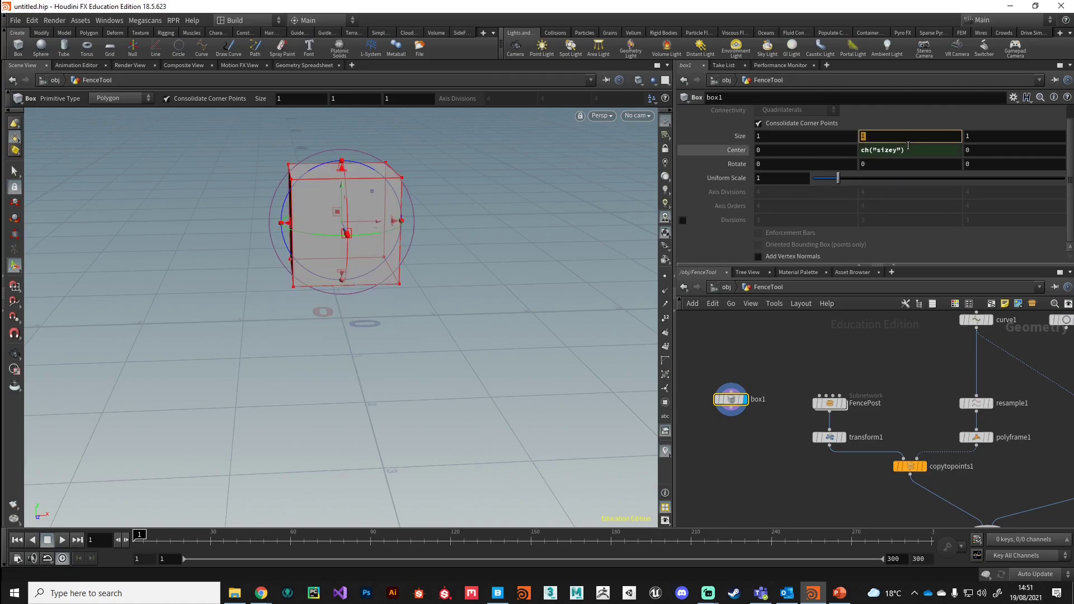
click(912, 151)
text(/2)
key(Return)
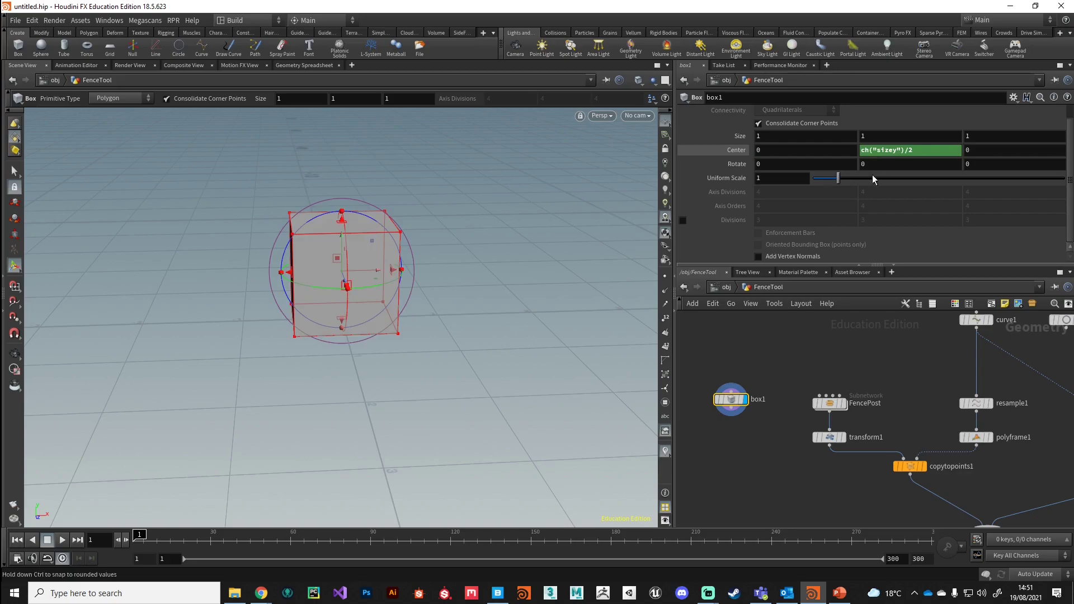
- Set the box's height to 0.8 and narrow its X and Z sizes in the viewport to about 0.29 and 0.28
click(871, 136)
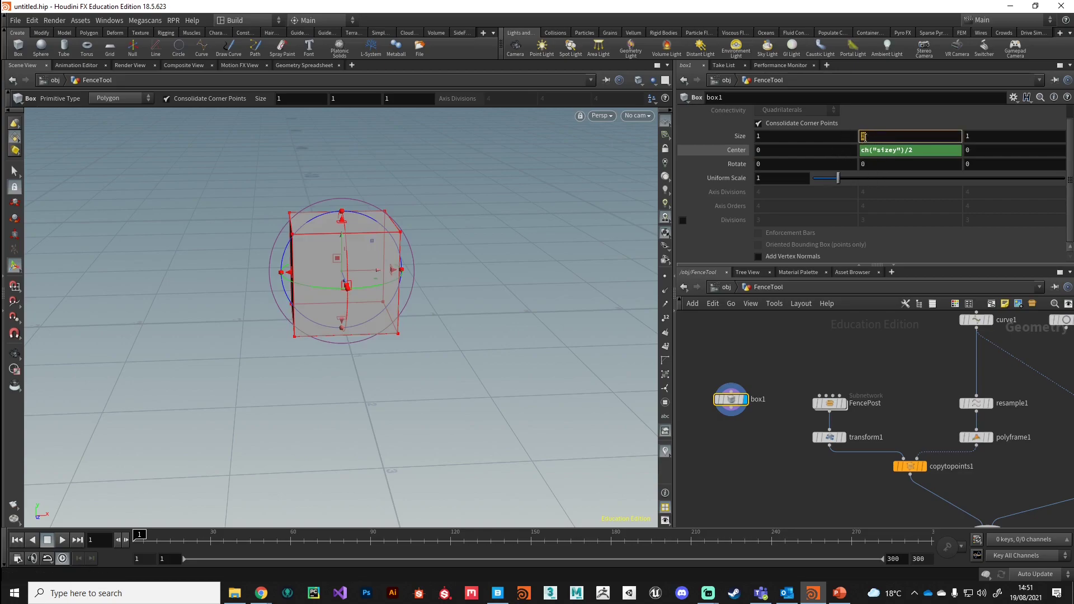
key(Return)
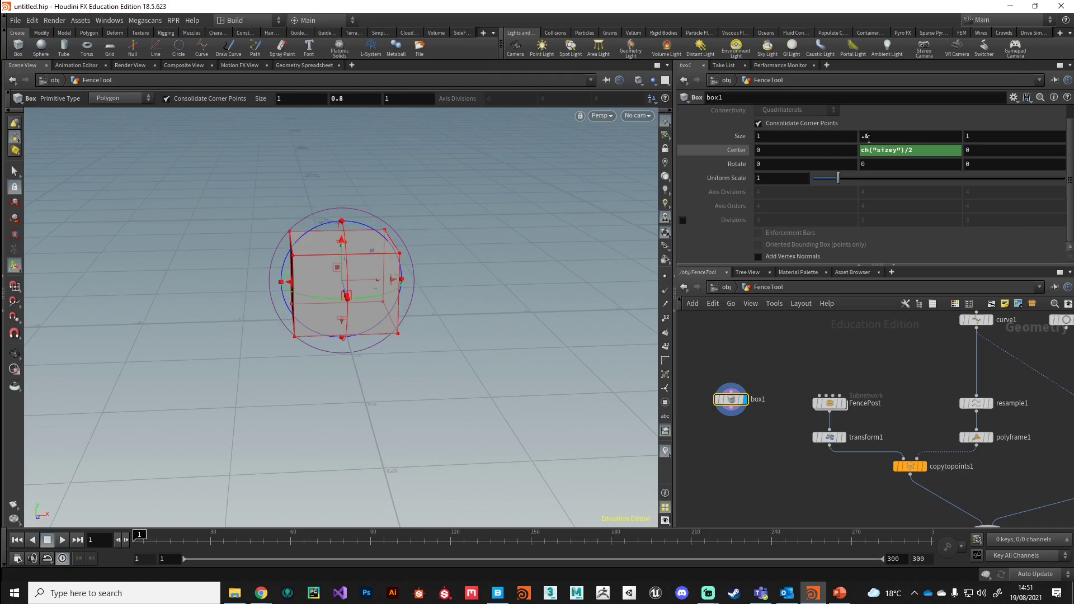
alt+drag(364, 415, 302, 442)
alt+right_drag(302, 441, 343, 378)
alt+middle_drag(380, 330, 313, 513)
drag(297, 381, 374, 375)
alt+drag(193, 411, 395, 352)
alt+middle_drag(396, 352, 199, 448)
drag(342, 318, 399, 324)
alt+drag(307, 365, 379, 341)
alt+middle_drag(378, 341, 347, 382)
scroll(347, 382, up, 3)
drag(403, 329, 410, 331)
alt+drag(304, 374, 320, 342)
drag(490, 333, 488, 332)
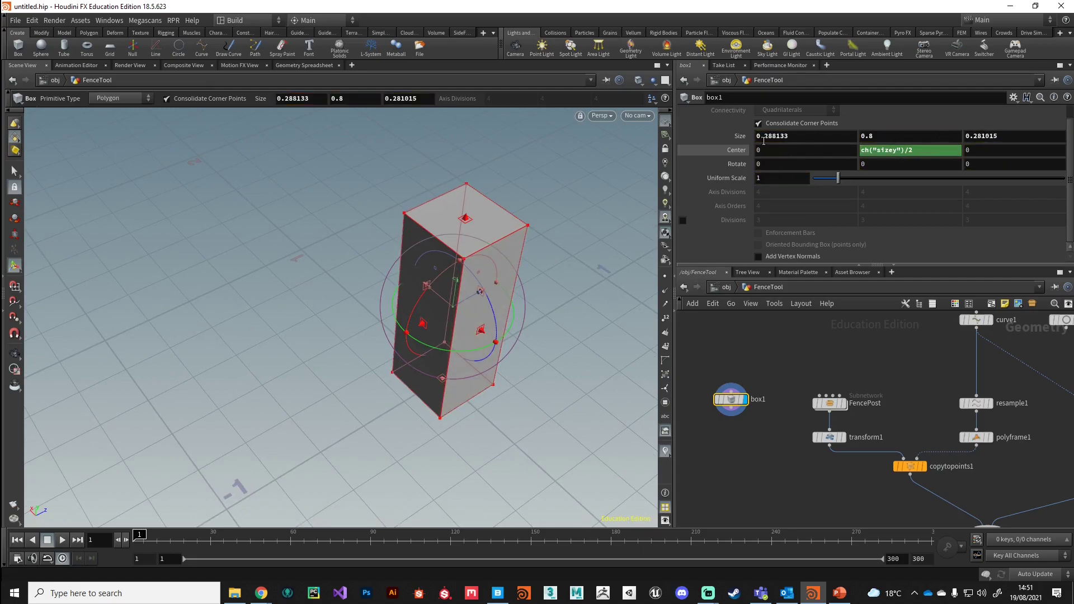
- Set the box's X and Z sizes to exactly 0.28
drag(764, 137, 805, 142)
text(28)
key(Return)
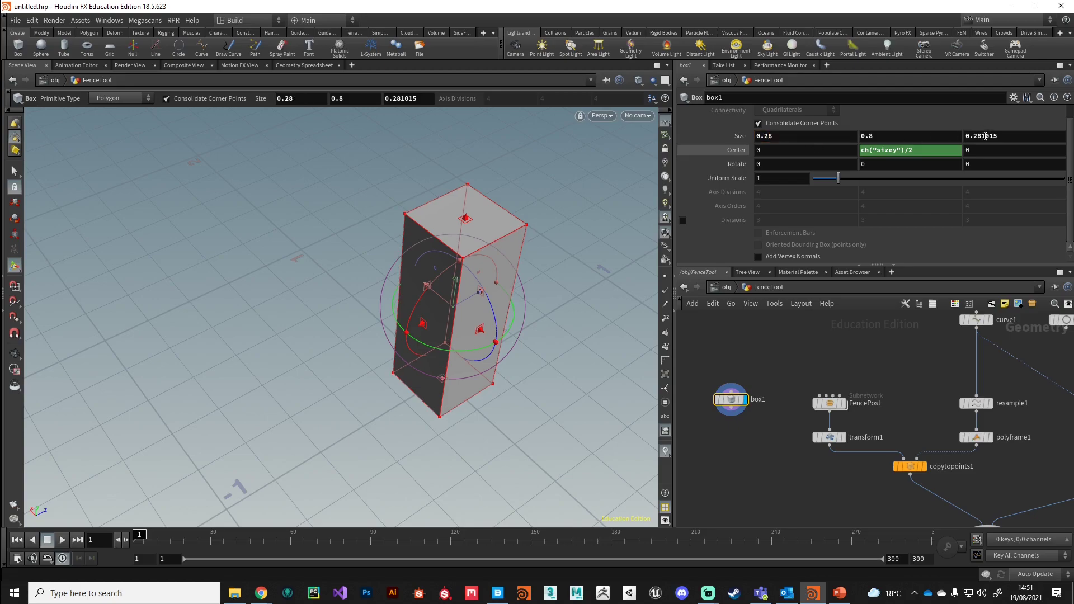
drag(972, 136, 1007, 140)
text(28)
key(Return)
- Taper the post by scaling the box's bottom face to about 0.75 in X and Z
alt+drag(468, 465, 401, 418)
alt+drag(448, 459, 318, 340)
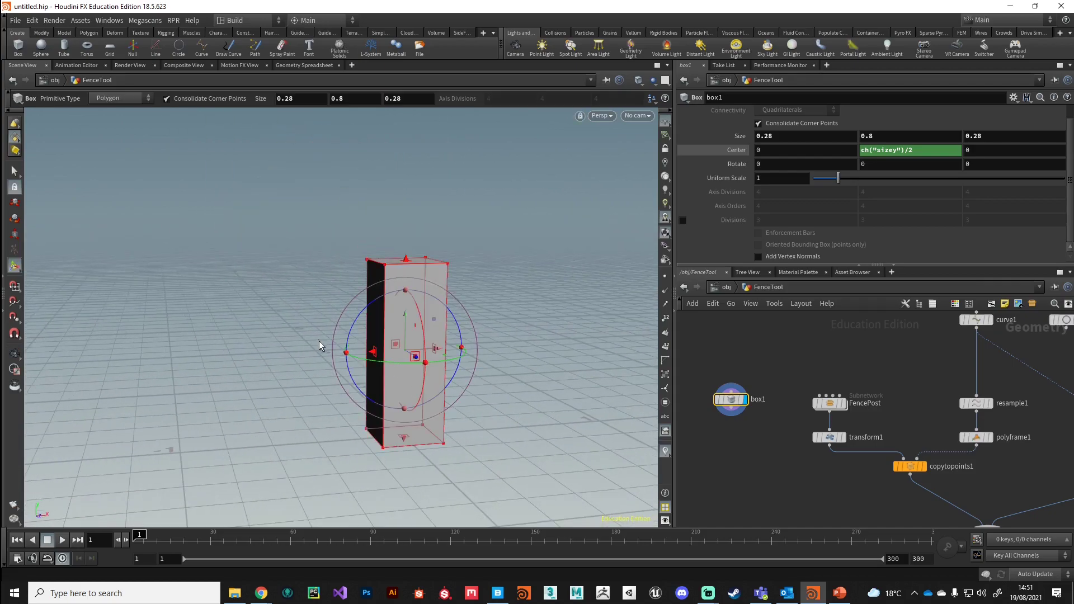
alt+drag(417, 403, 415, 361)
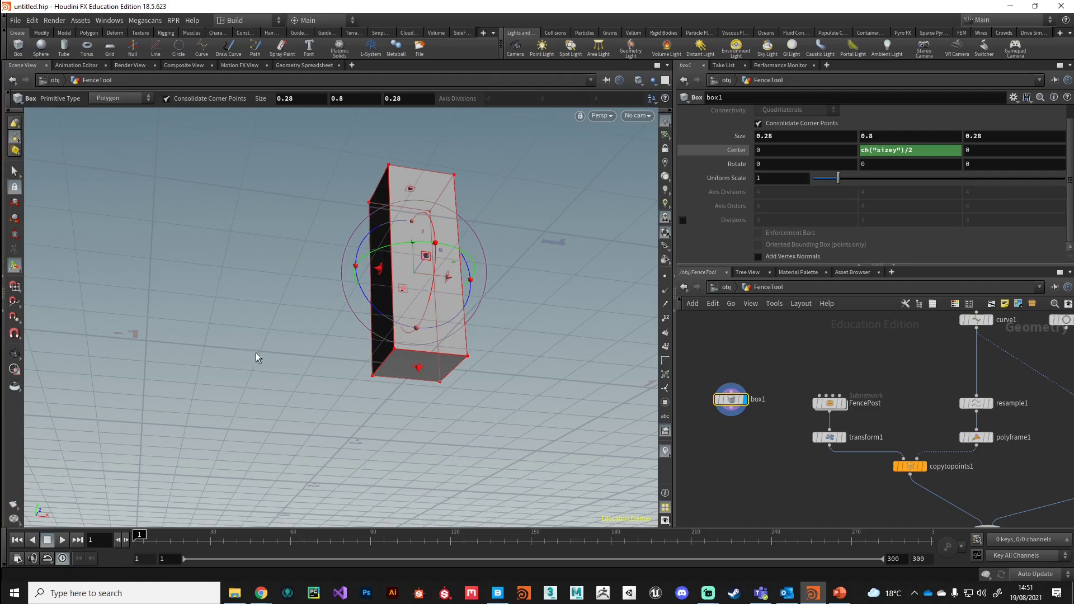
click(14, 171)
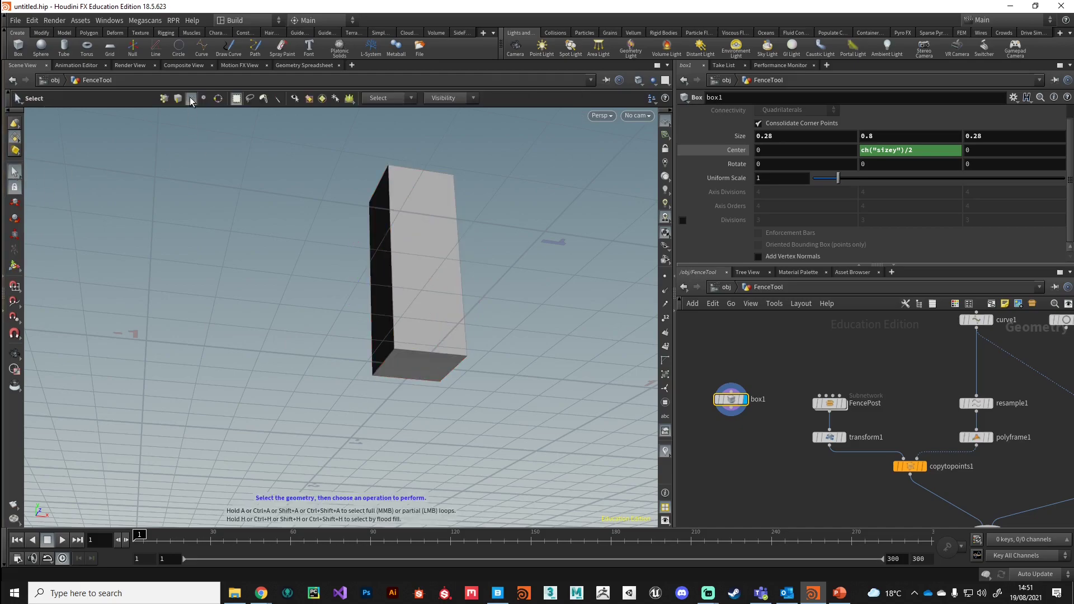
click(415, 371)
key(Escape)
drag(479, 497, 461, 446)
key(s)
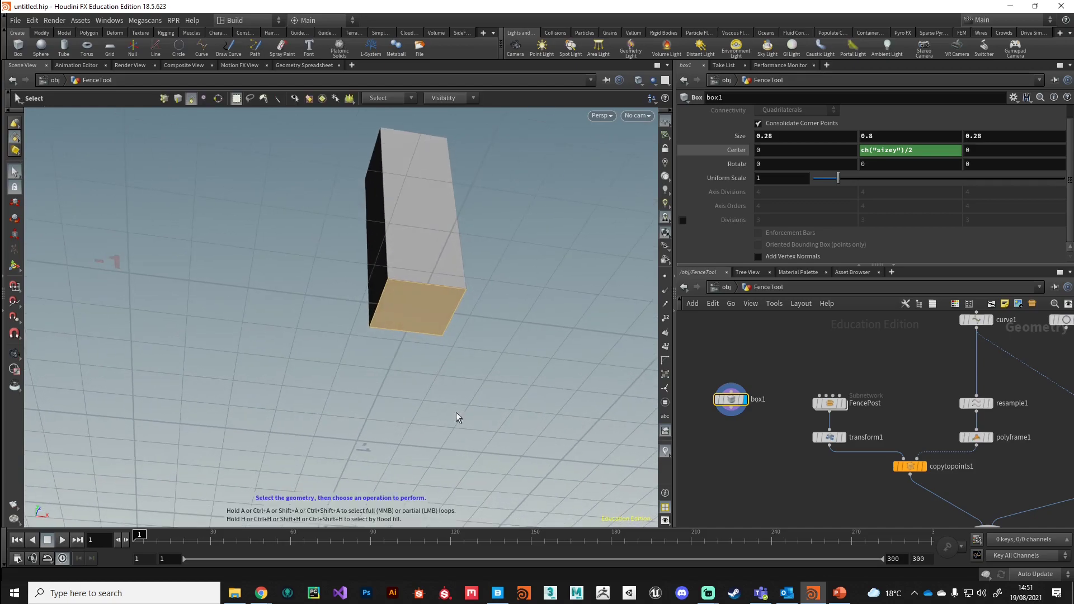
key(r)
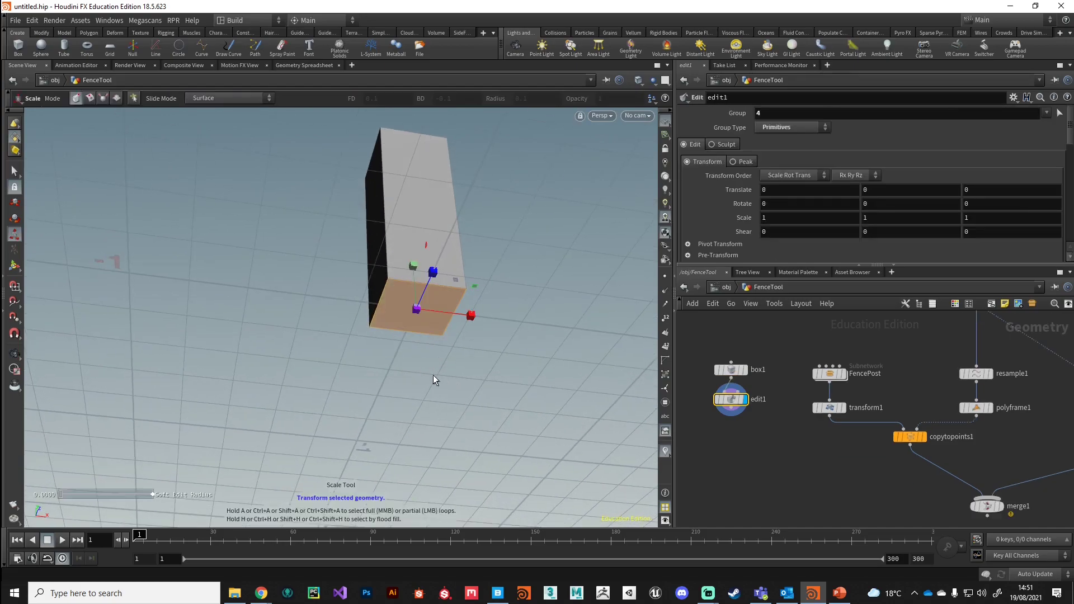
alt+drag(414, 411, 412, 383)
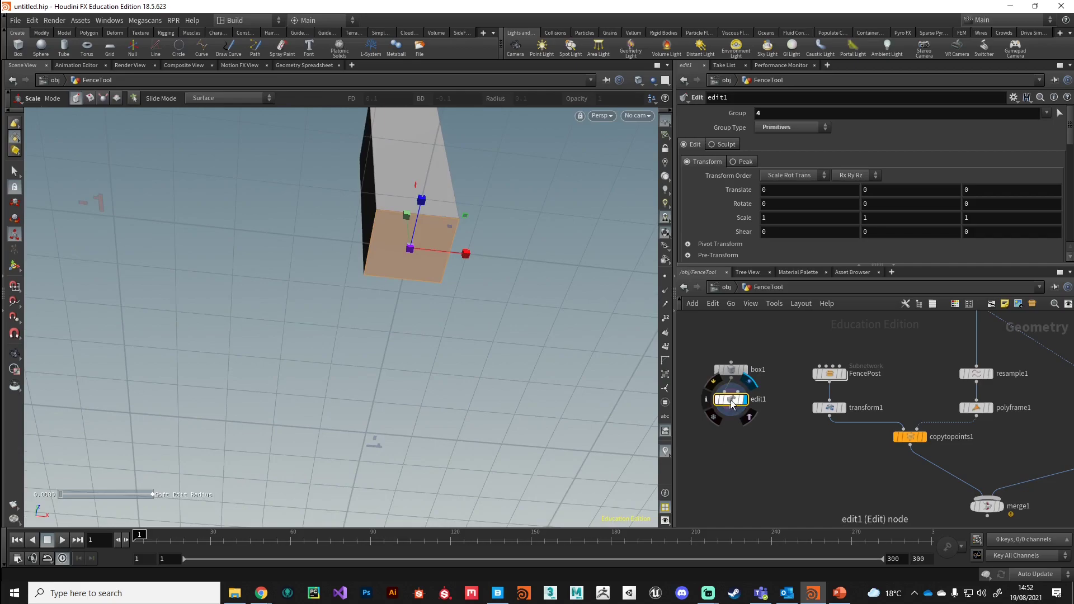
drag(465, 215, 452, 224)
alt+drag(528, 263, 324, 395)
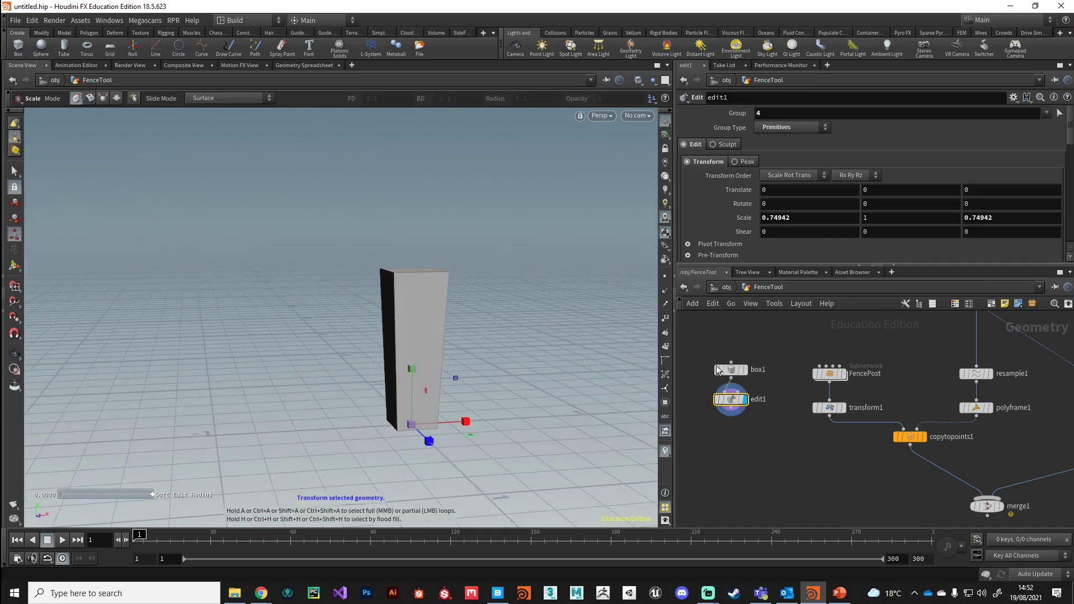
- Copy the polybevel2 node from inside FencePost, paste it in FenceTool after edit1, connect it and display it
mouse_move(831, 376)
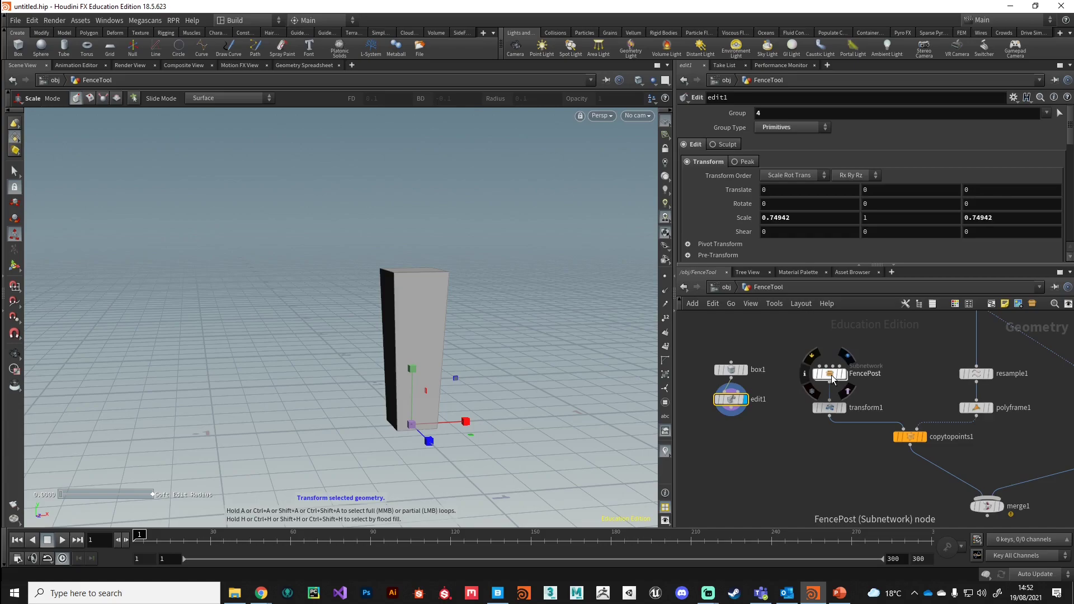
double_click(830, 376)
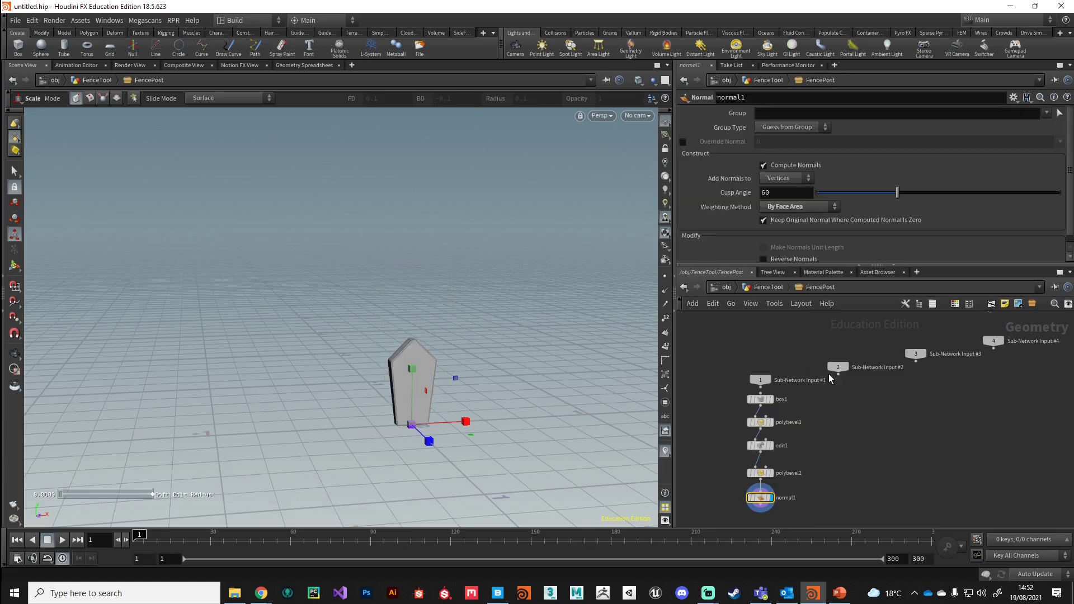
middle_drag(838, 504, 859, 435)
drag(755, 415, 803, 397)
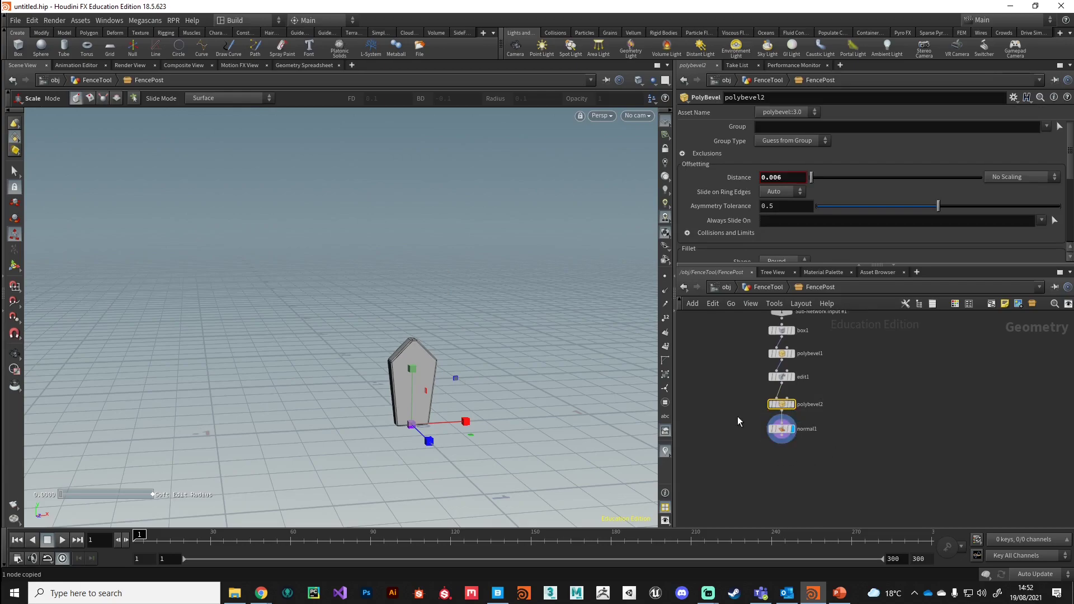
key(u)
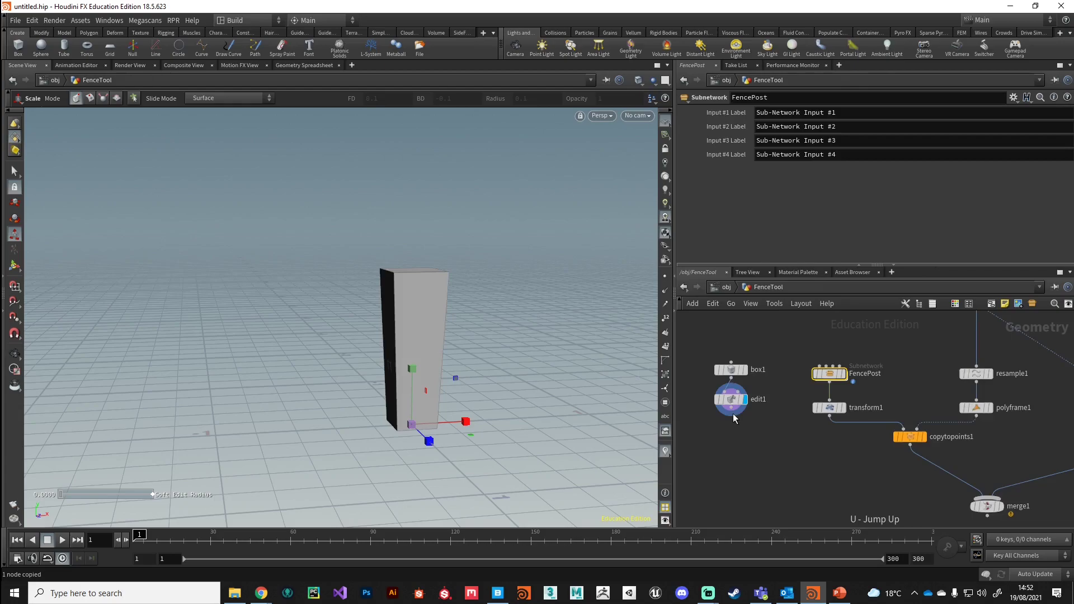
key(ctrl+v)
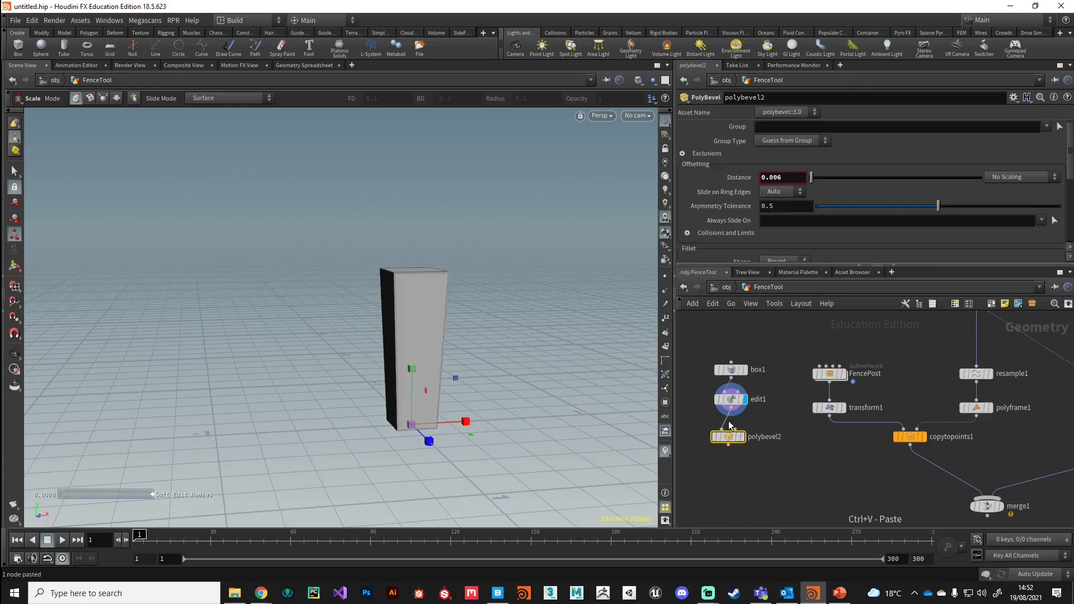
drag(728, 407, 727, 431)
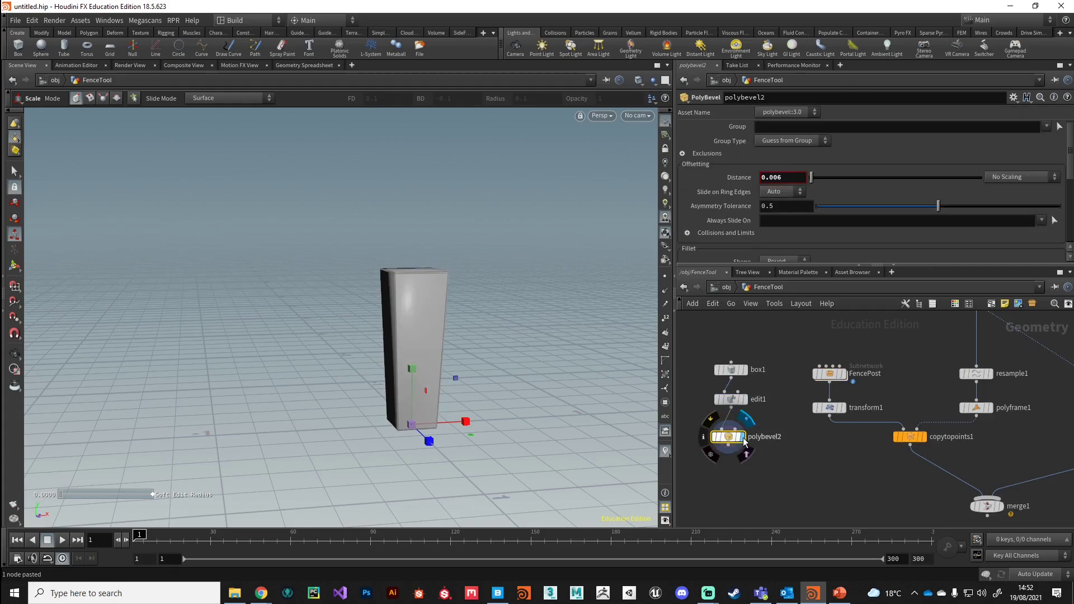
alt+drag(397, 391, 372, 395)
alt+scroll(436, 300, up, 5)
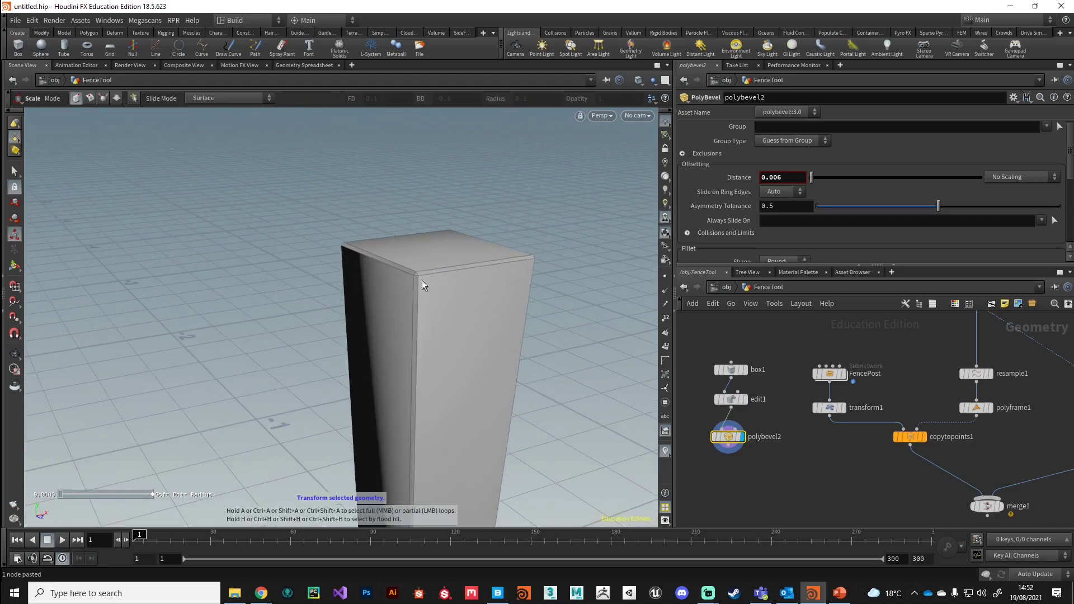
- Connect a Normal node after polybevel2, display it, and set its weighting method to By Face Area
key(Tab)
text(normal)
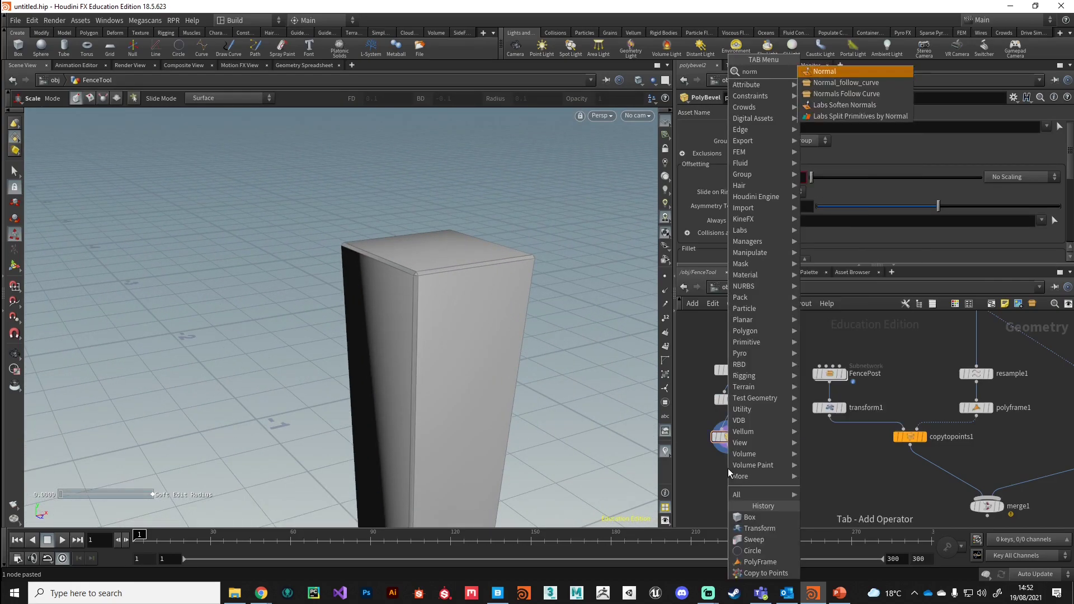
key(Return)
click(728, 480)
drag(729, 445, 729, 472)
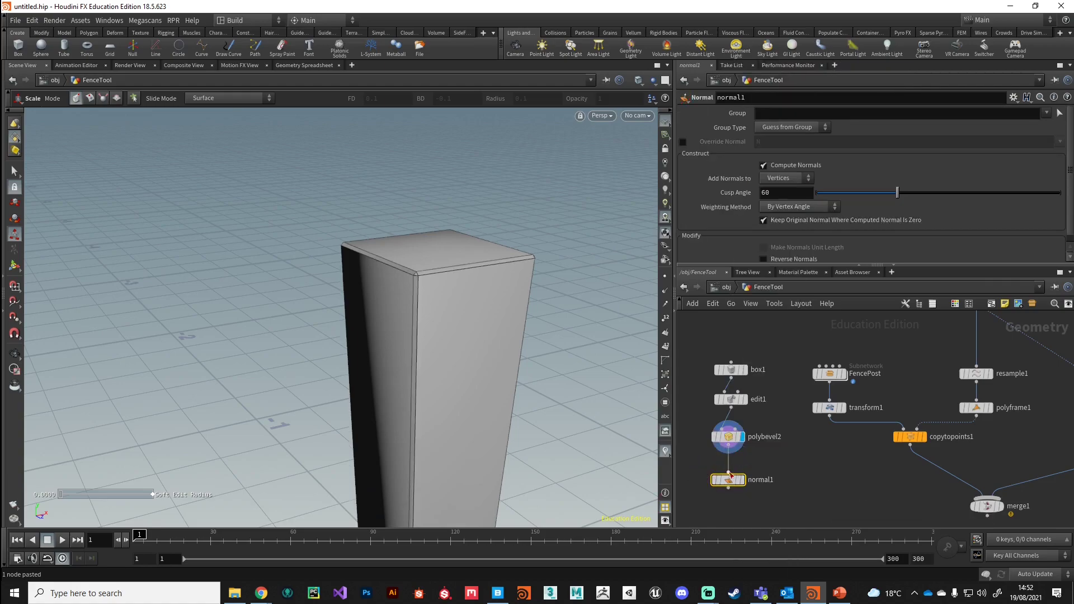
click(742, 480)
click(798, 208)
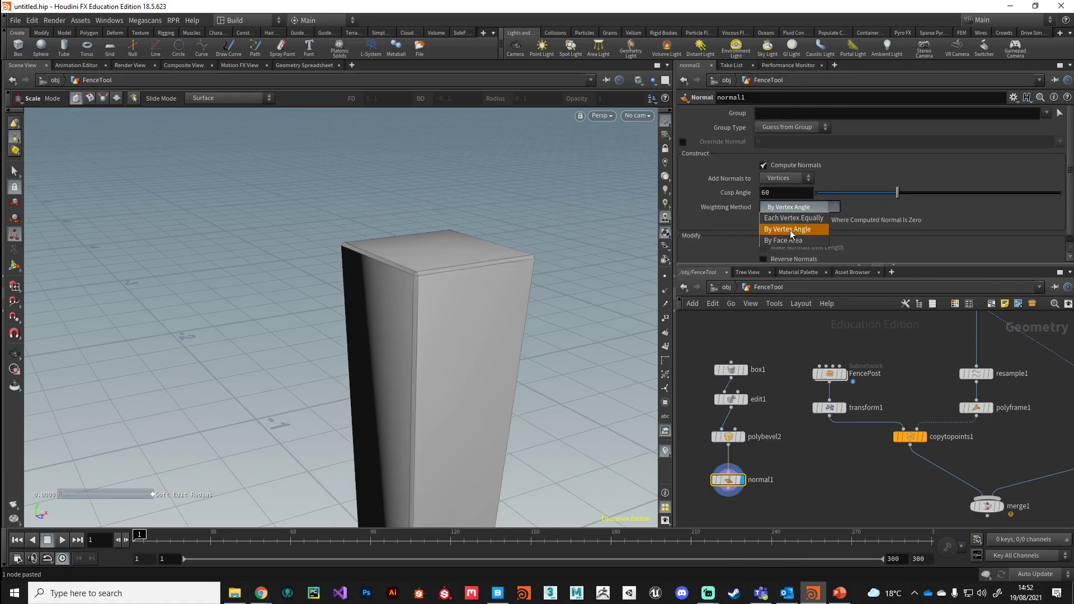
click(790, 237)
- Raise the Normal node's cusp angle to about 78.6
alt+middle_drag(625, 465, 531, 372)
key(shift+w)
alt+scroll(531, 372, down, 2)
drag(531, 372, 520, 358)
key(e)
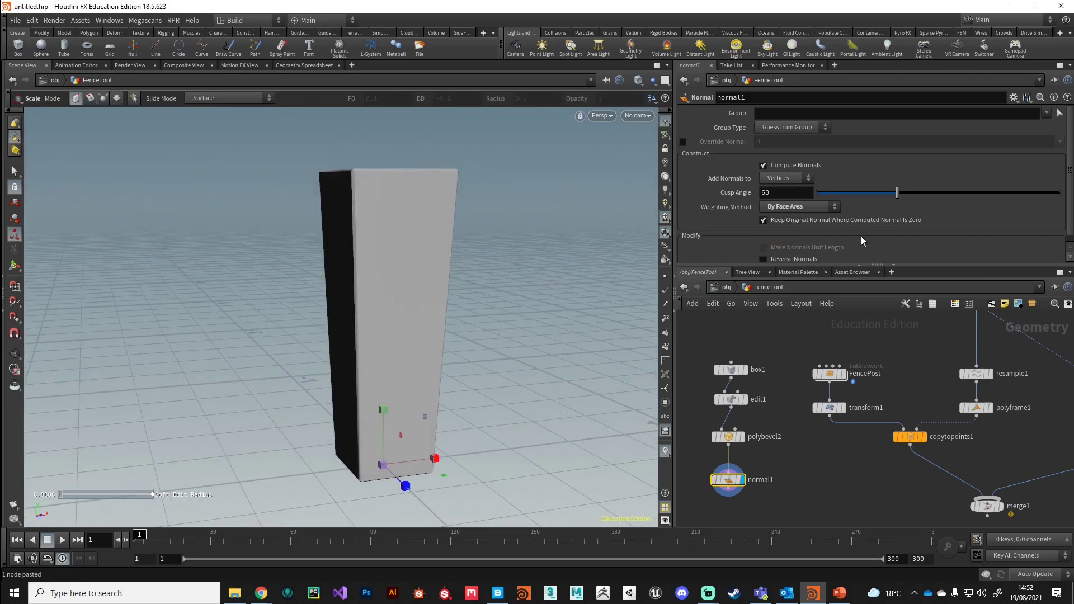
mouse_move(893, 193)
mouse_down()
mouse_move(868, 194)
mouse_move(923, 193)
mouse_up()
alt+drag(653, 302, 374, 259)
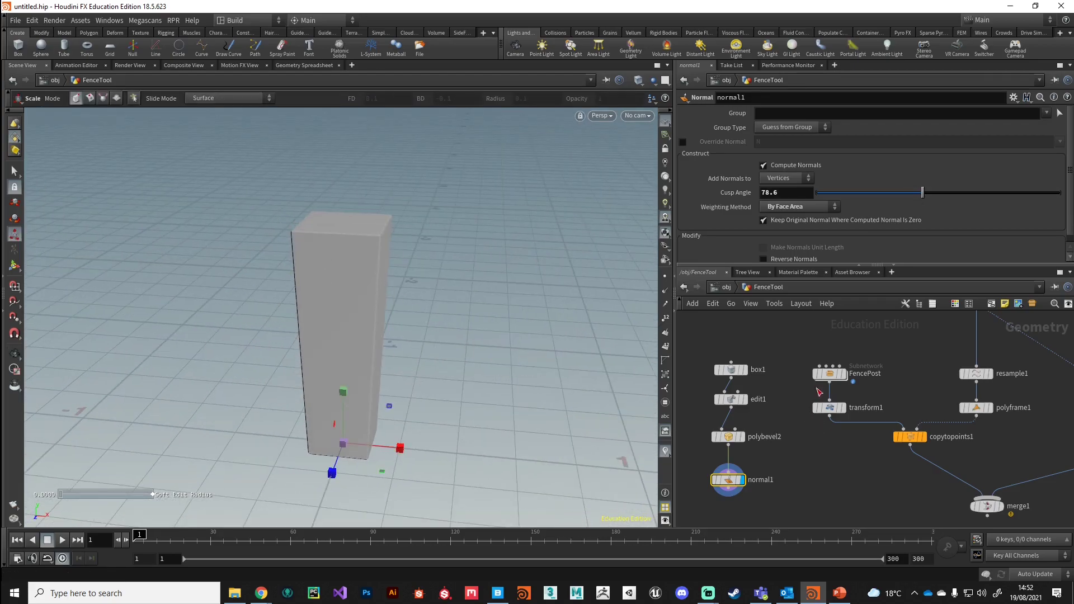
- Template the FencePost node and switch the viewport to wireframe to compare its size with the new post
mouse_move(834, 376)
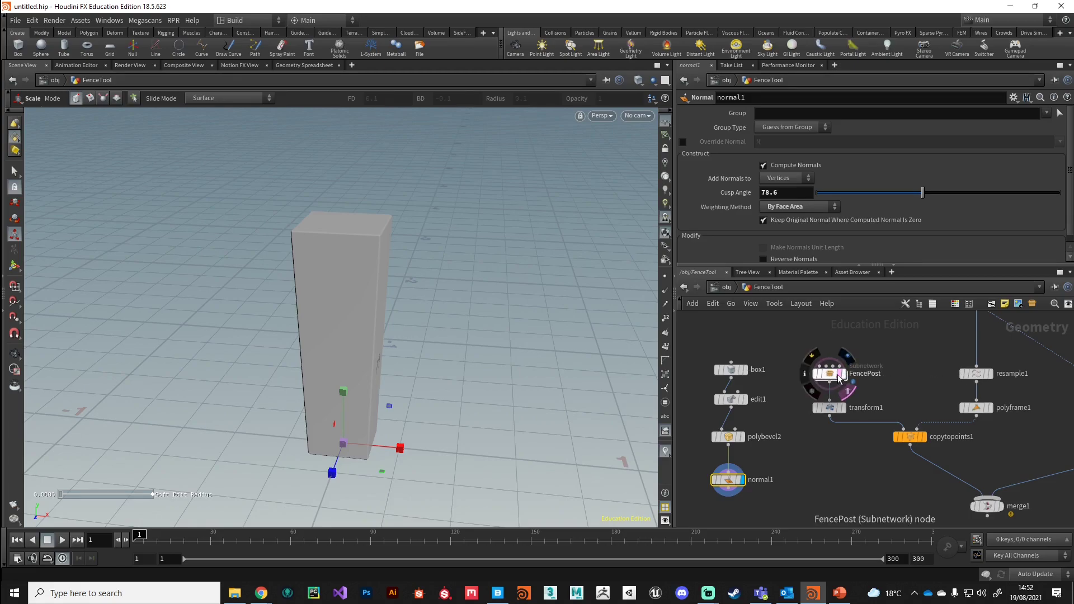
mouse_move(428, 446)
alt+mouse_down()
mouse_move(391, 422)
mouse_move(333, 417)
mouse_move(398, 410)
mouse_move(372, 401)
alt+mouse_up()
key(shift+w)
key(e)
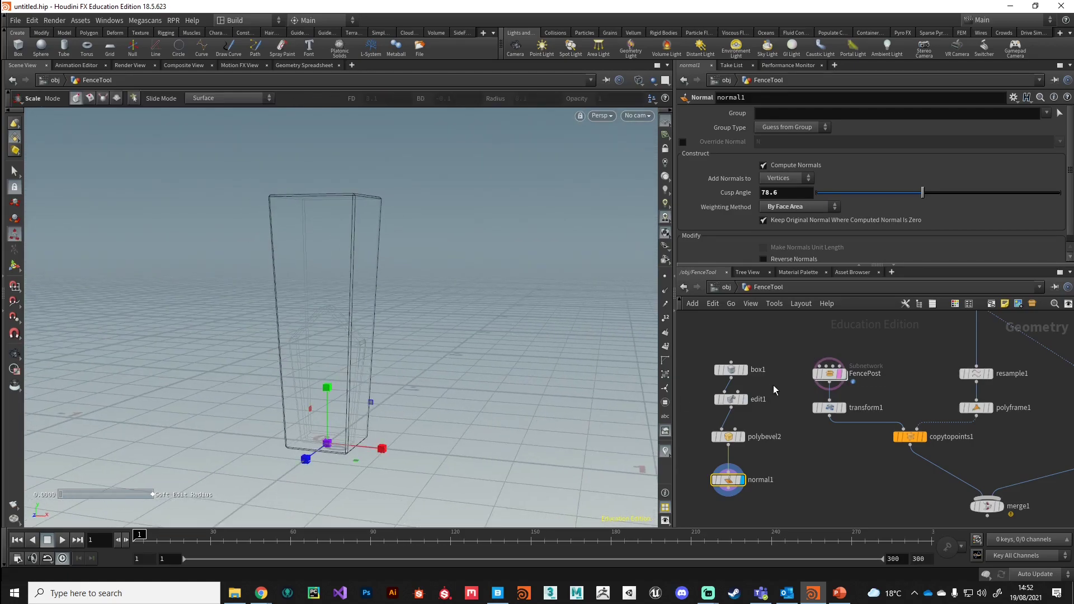
alt+right_drag(207, 404, 441, 365)
alt+right_drag(379, 320, 303, 380)
mouse_move(361, 310)
alt+mouse_down()
mouse_move(360, 334)
mouse_move(353, 302)
alt+mouse_up()
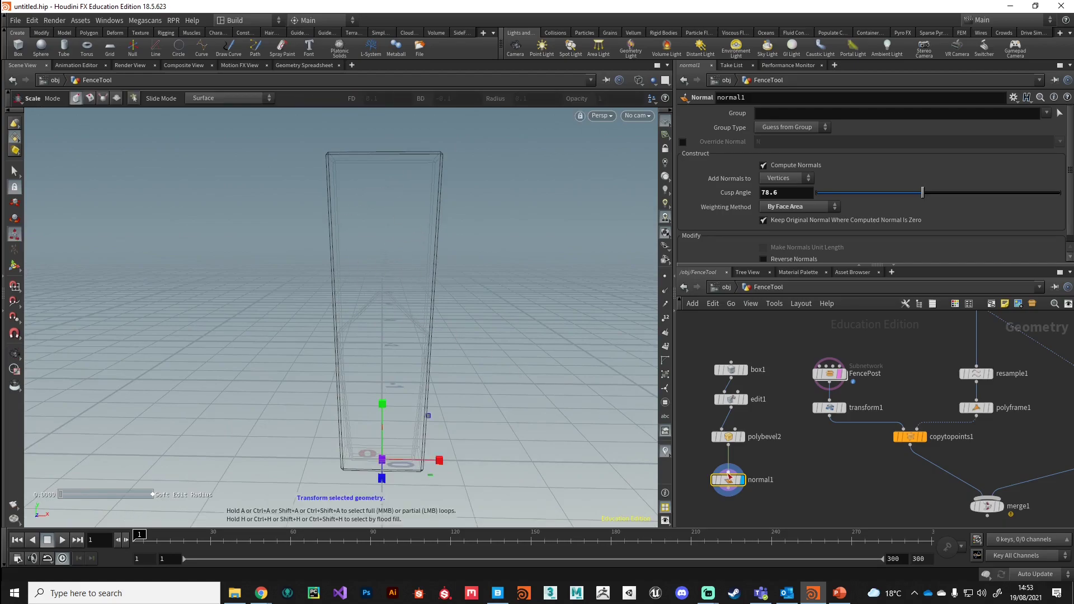
- Resize box1 in the viewport to a width of about 0.238 and a depth of about 0.159, fitting it closer around the FencePost
click(731, 371)
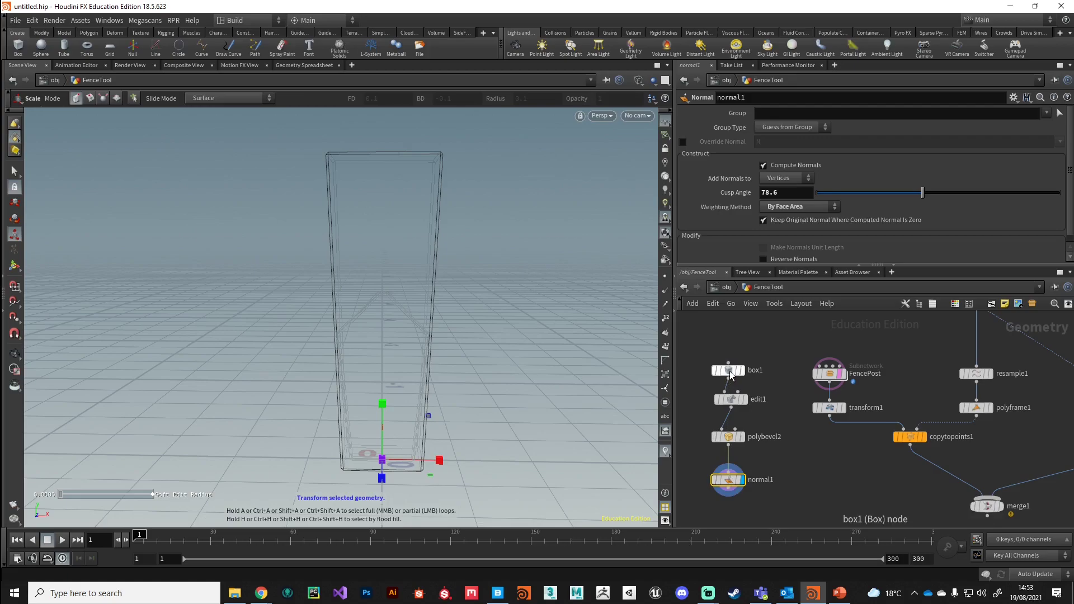
middle_drag(874, 151, 718, 202)
key(Escape)
drag(489, 438, 377, 434)
key(r)
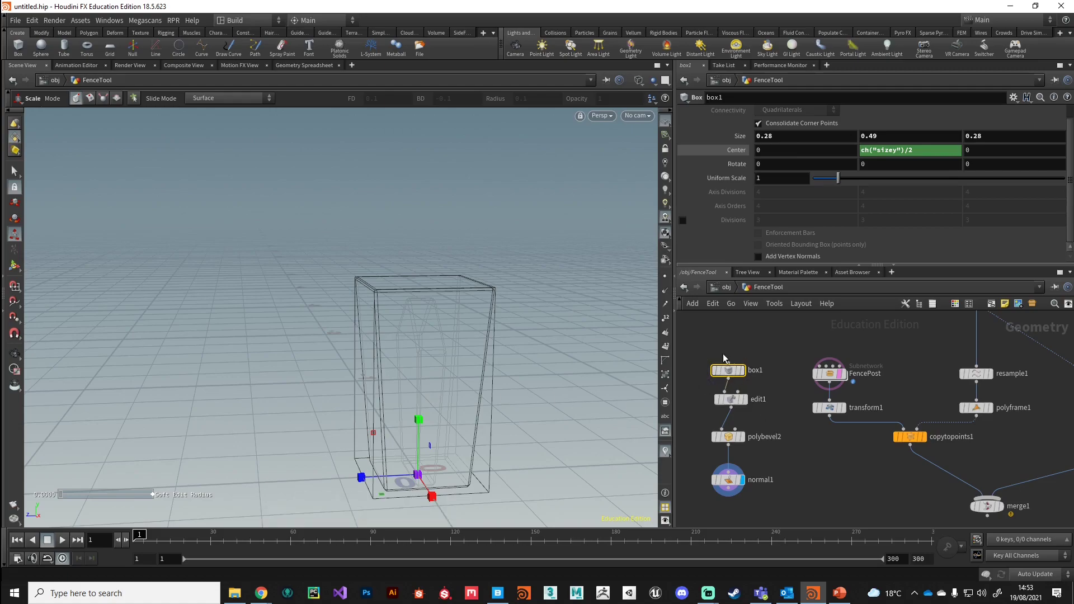
key(Return)
alt+drag(472, 369, 492, 451)
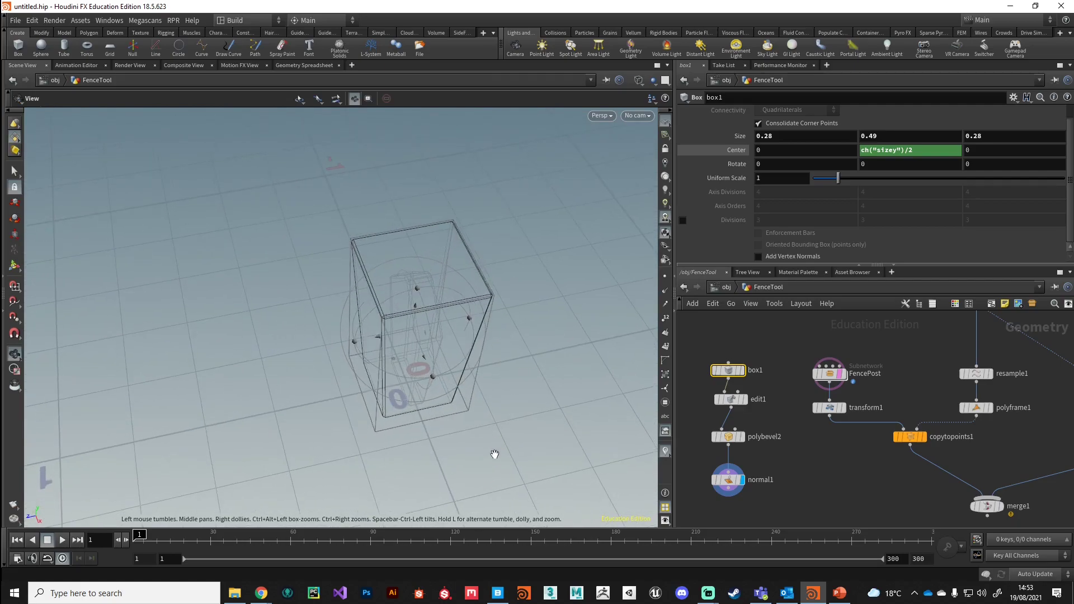
key(Return)
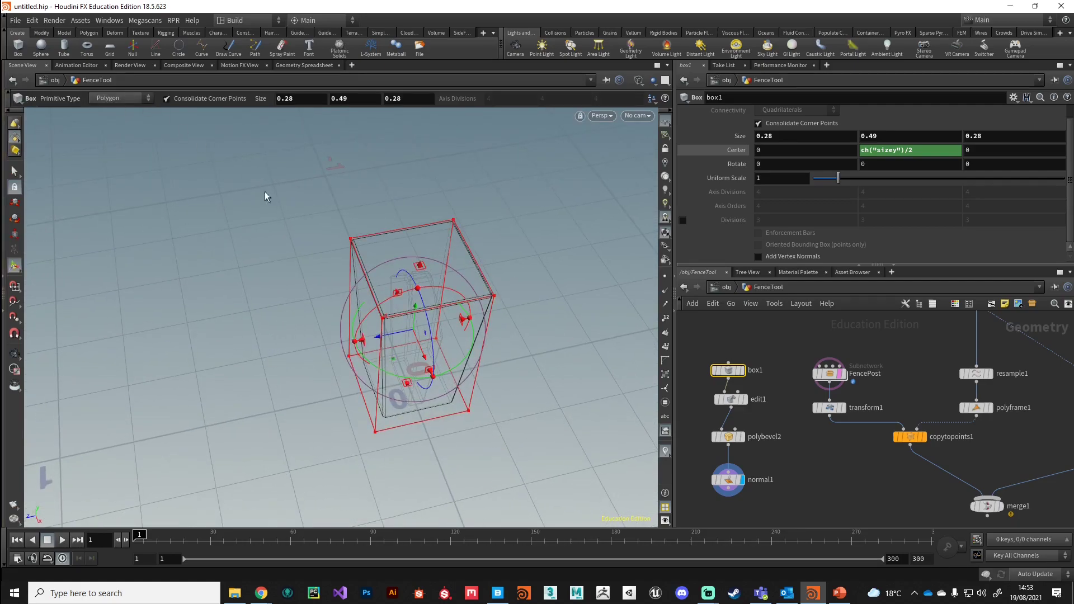
alt+drag(321, 426, 325, 386)
drag(358, 335, 381, 336)
alt+drag(314, 420, 508, 375)
drag(322, 334, 328, 335)
alt+drag(456, 415, 377, 389)
alt+right_drag(377, 388, 427, 280)
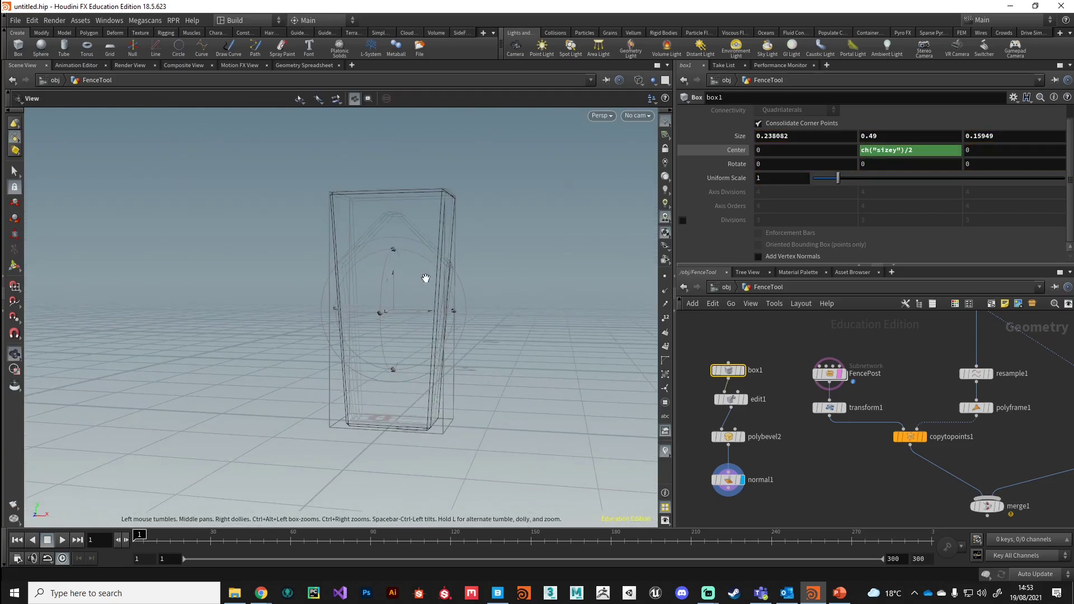
- Lower box1's height to about 0.475 in the viewport
alt+drag(428, 280, 460, 328)
drag(460, 211, 460, 216)
mouse_move(331, 343)
alt+mouse_down()
mouse_move(408, 310)
mouse_move(511, 336)
mouse_move(525, 319)
mouse_move(335, 332)
alt+mouse_up()
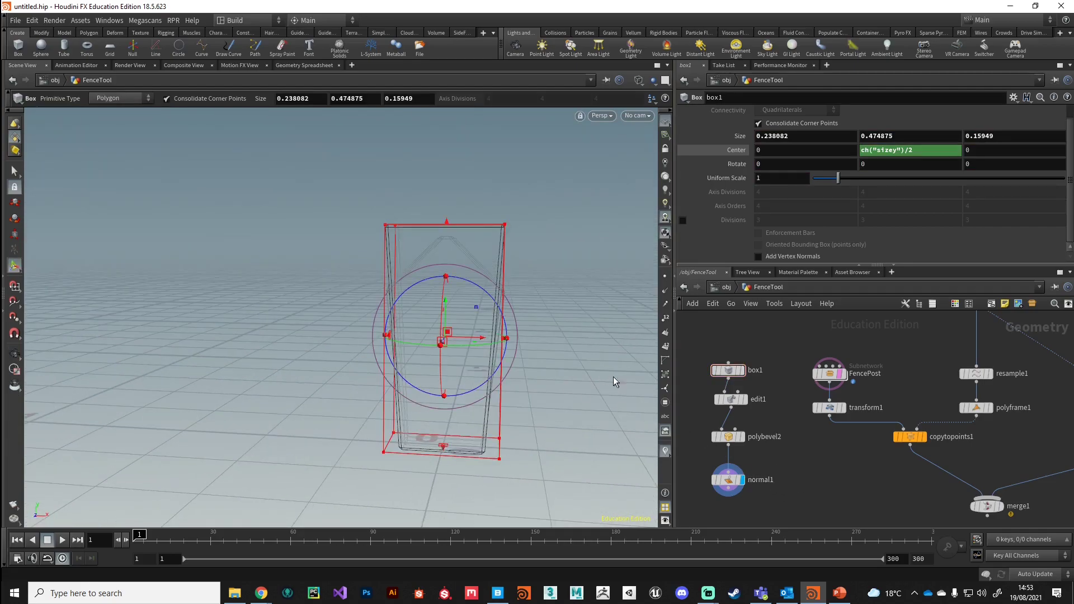
- Collapse the box1, edit1, polybevel2 and normal1 nodes into a single subnetwork
click(727, 480)
alt+drag(456, 444, 324, 448)
drag(699, 514, 758, 343)
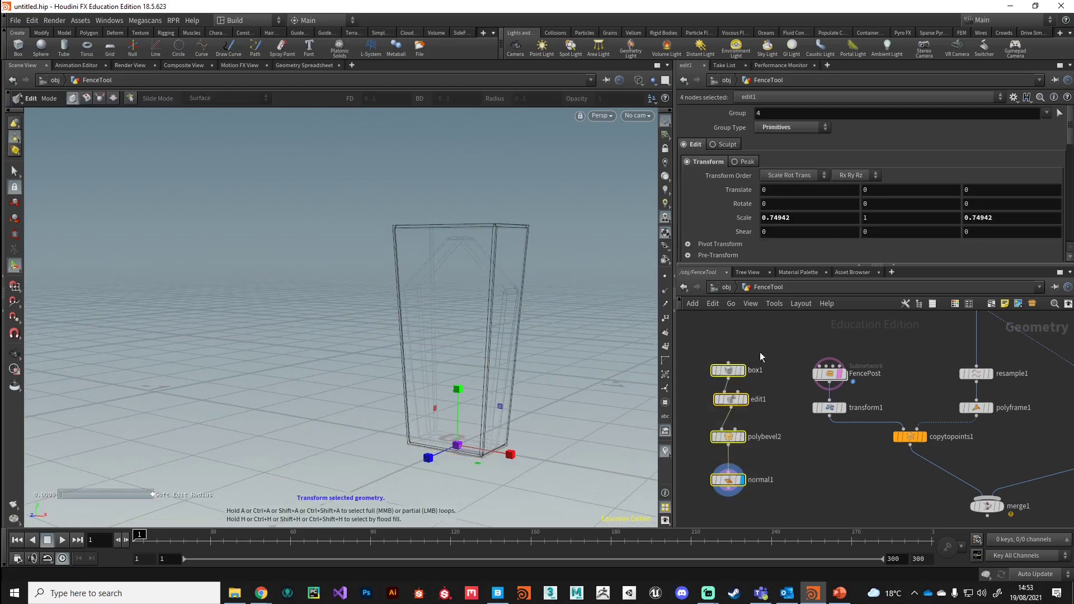
click(1032, 308)
- Rename the new subnetwork CornerSupport and align it beside the FencePost node
double_click(757, 400)
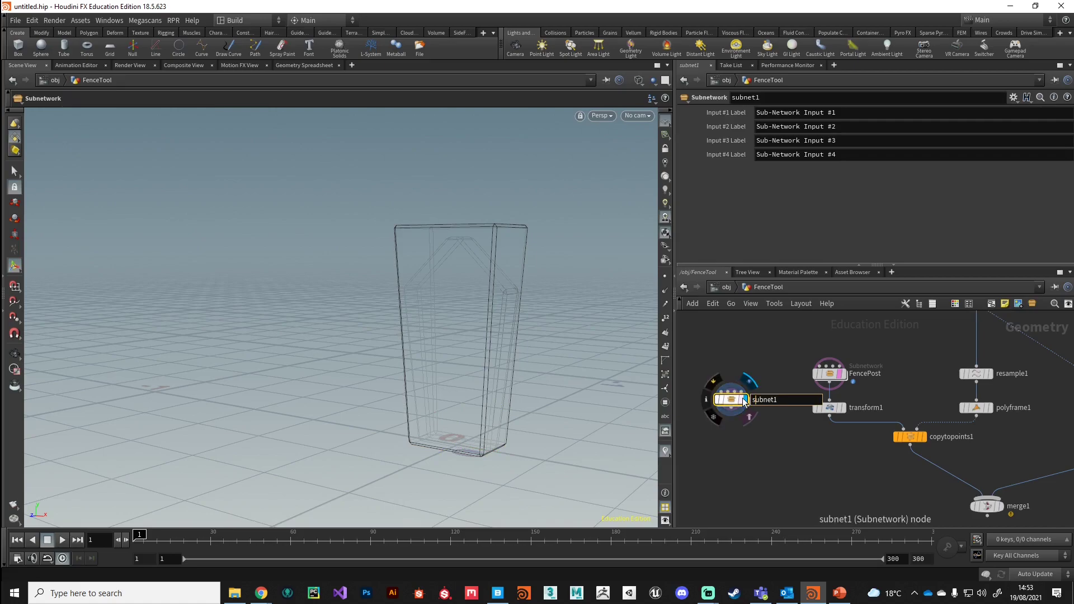
text(Corner)
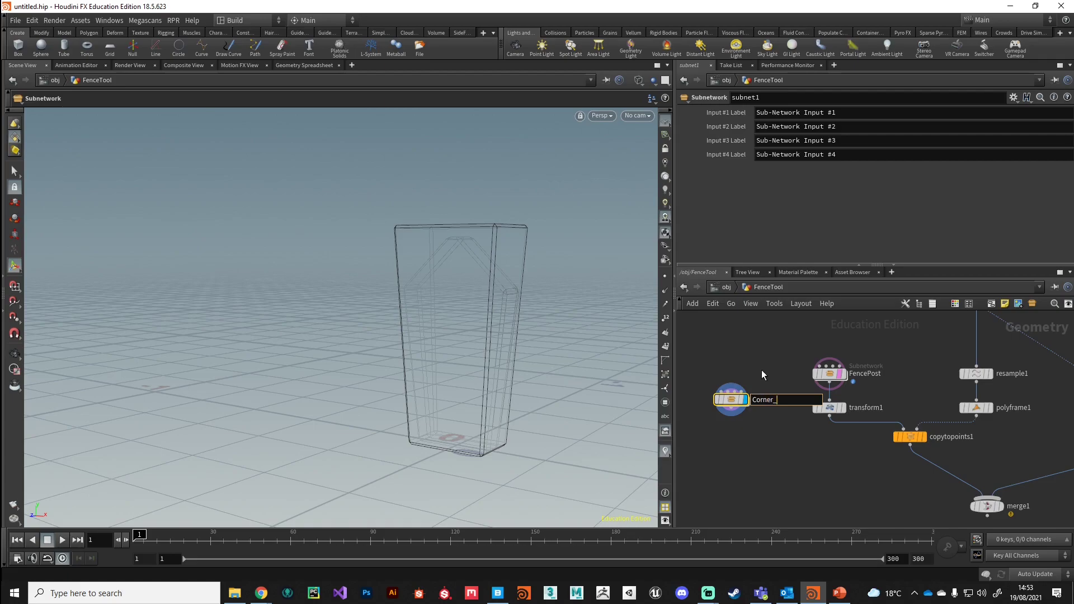
text(Support)
key(Return)
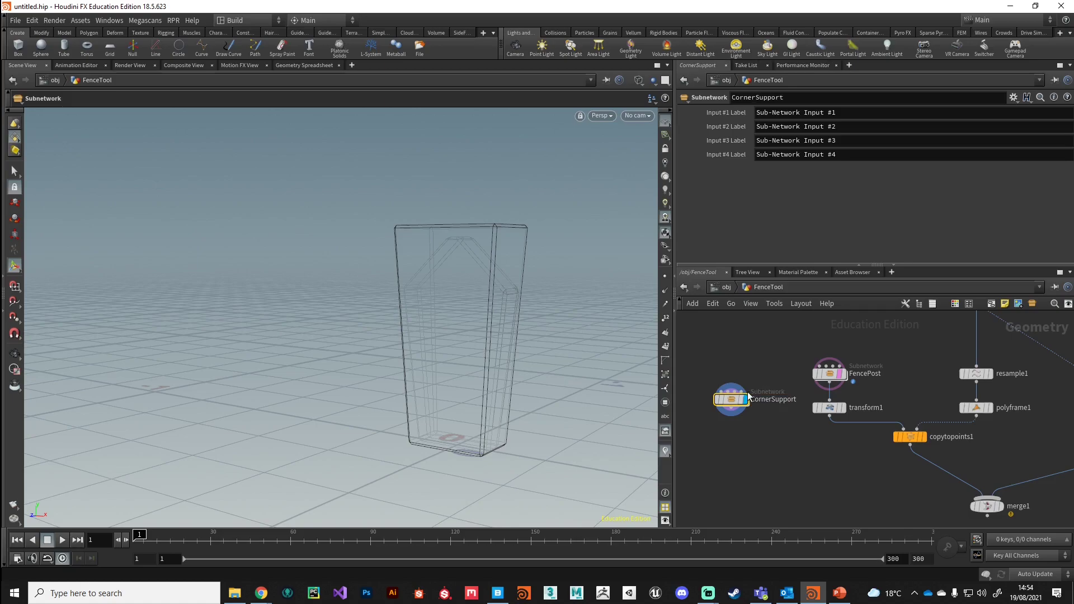
drag(726, 399, 714, 380)
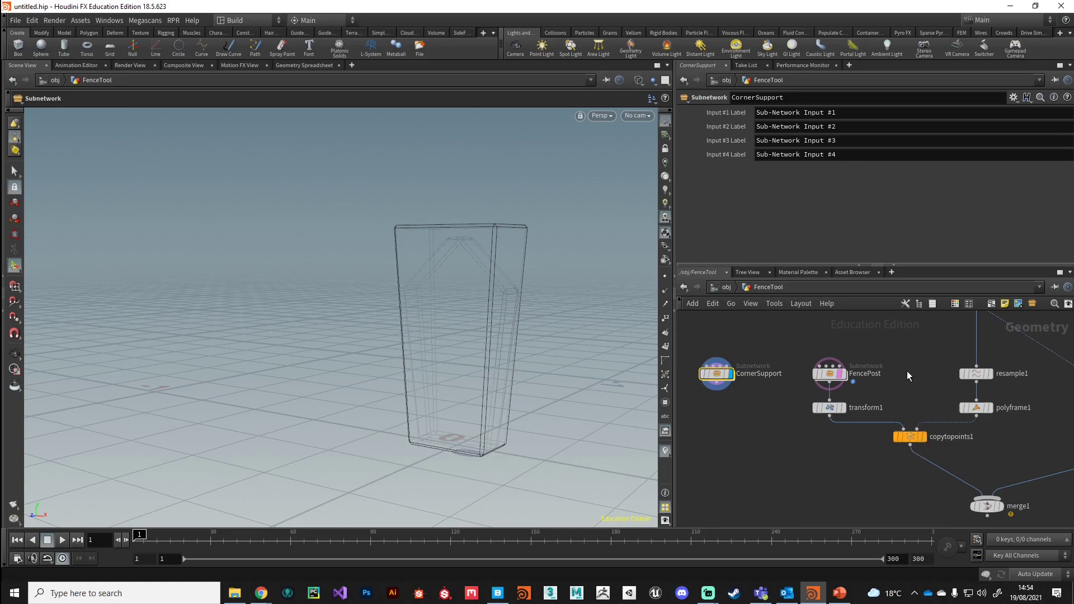
- Display the curve1 node and examine the shape of the existing fence path
middle_drag(895, 391, 888, 415)
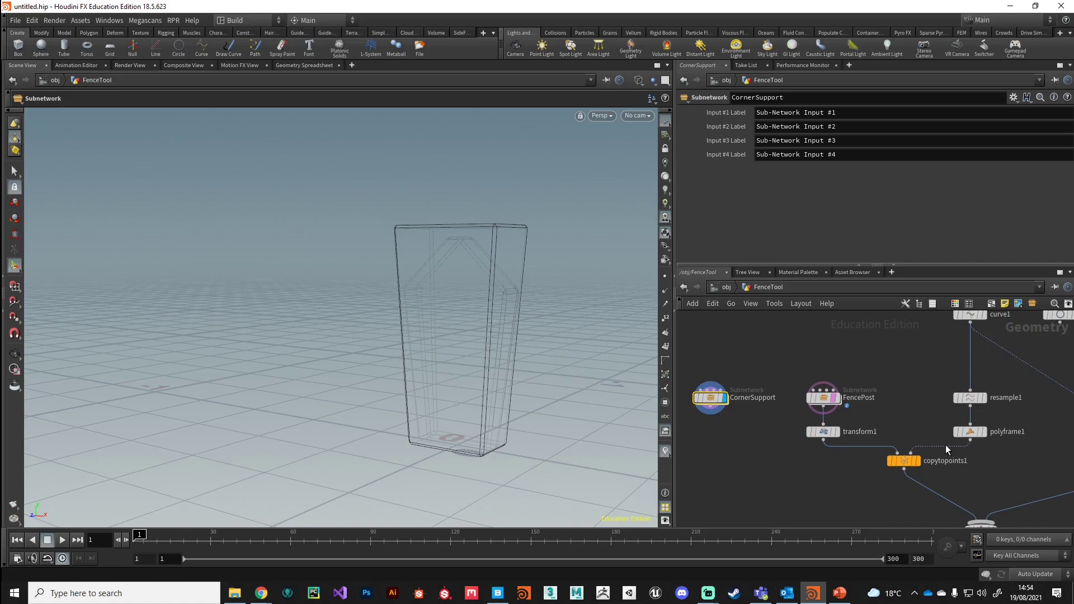
middle_drag(942, 445, 920, 491)
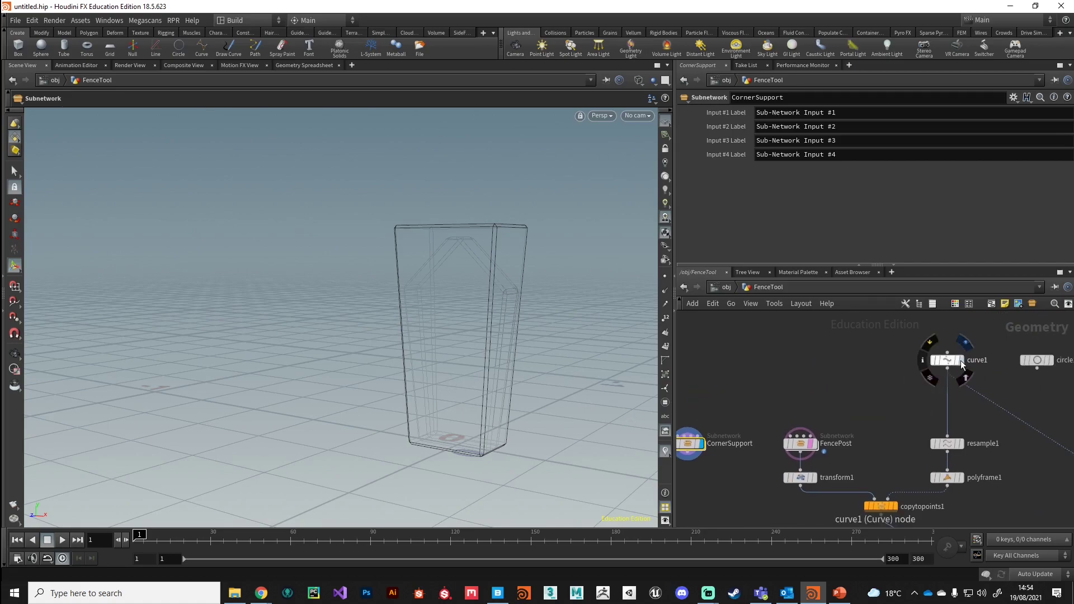
click(962, 365)
key(Escape)
drag(394, 429, 446, 437)
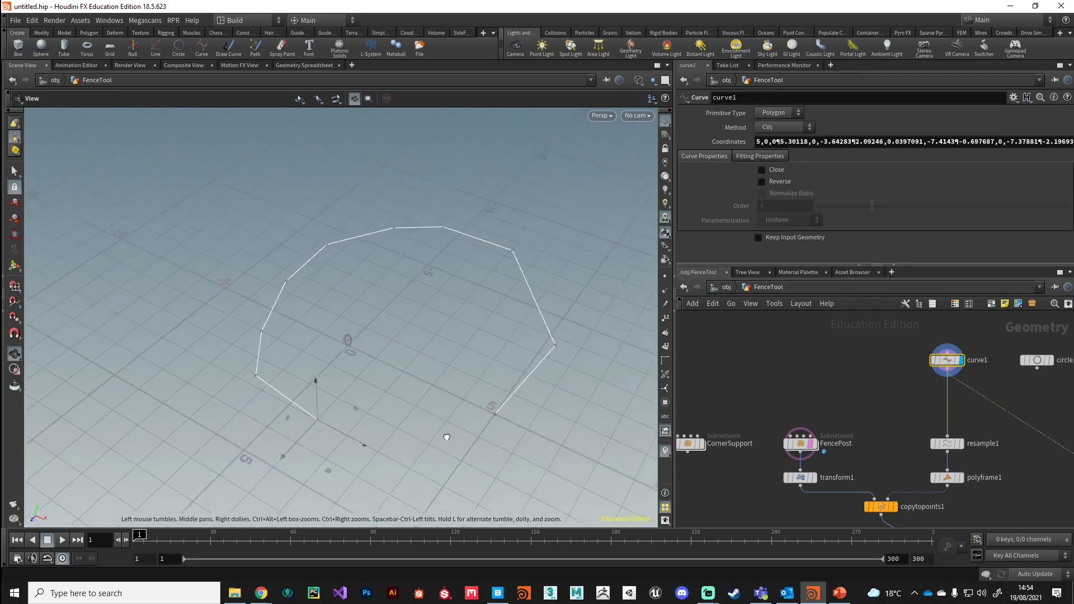
key(Return)
middle_drag(880, 388, 801, 394)
mouse_move(871, 372)
drag(871, 372, 876, 389)
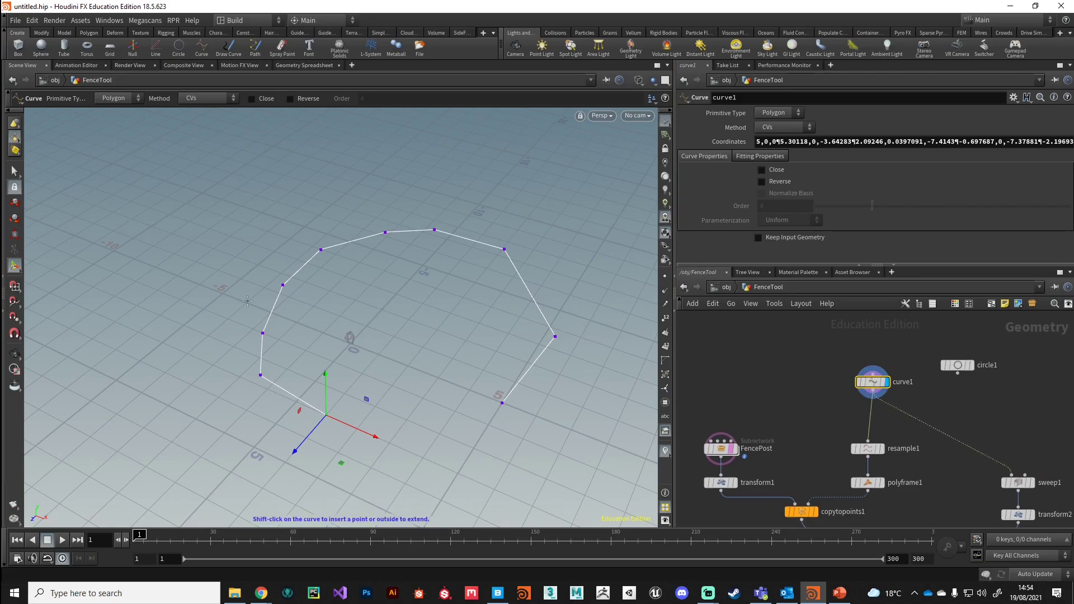
- Add a second Curve node beside curve1 and display it
key(Tab)
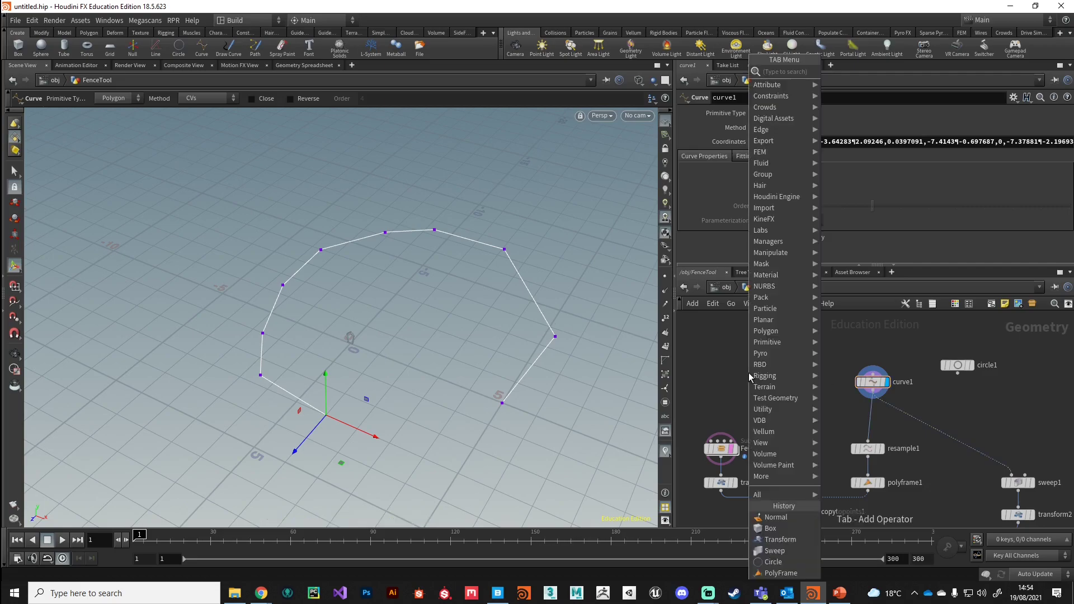
text(curve)
key(Return)
click(750, 374)
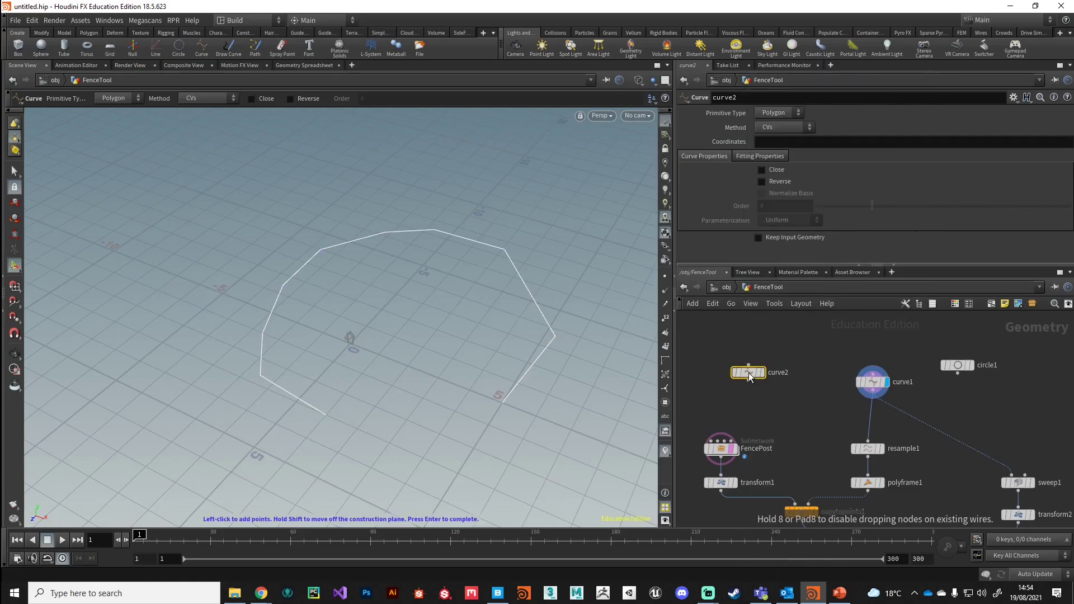
drag(754, 374, 794, 373)
click(801, 374)
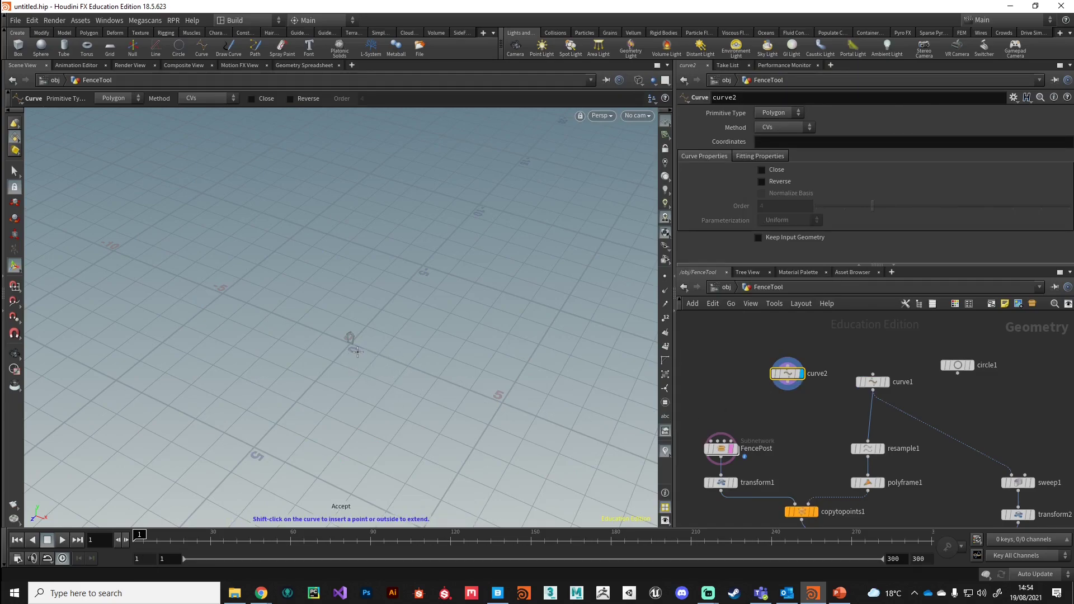
- Draw curve2 grid-snapped in Top view through XZ points (-0.6,0.6), (-0.6,0), (-1,0), (-1,-1.4), (1,-1.4), (1,0), (0.4,0) and (0.4,0.6)
key(space+2)
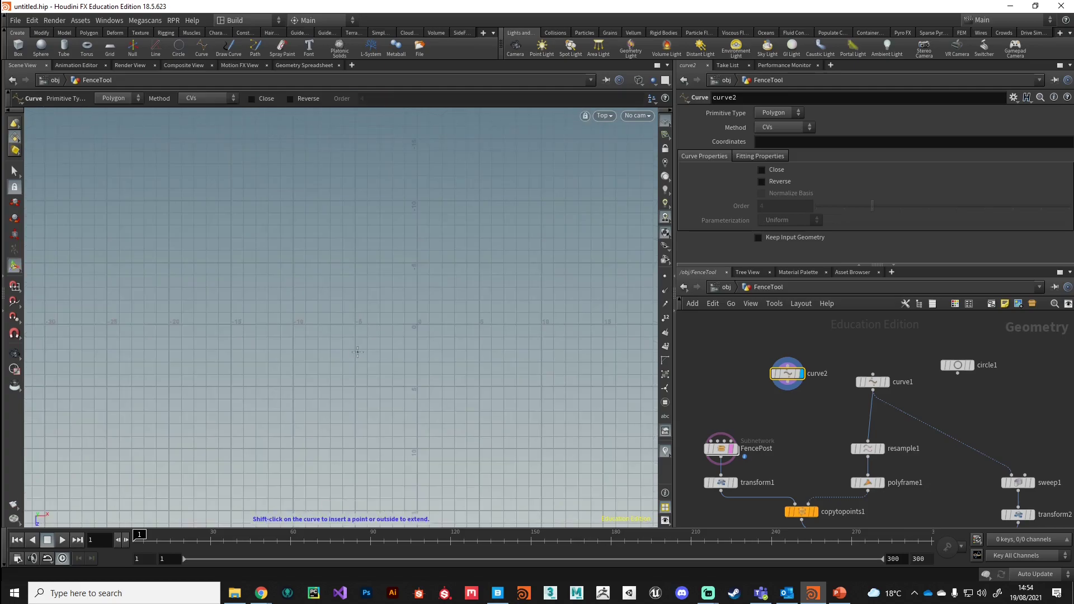
scroll(433, 356, up, 10)
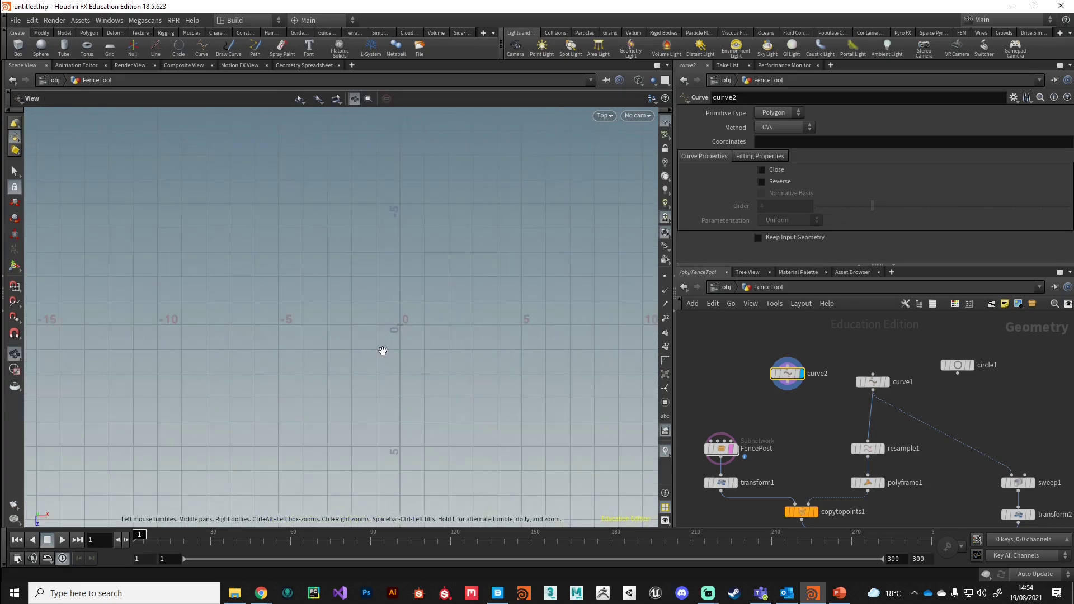
click(360, 368)
click(360, 306)
click(317, 306)
click(318, 162)
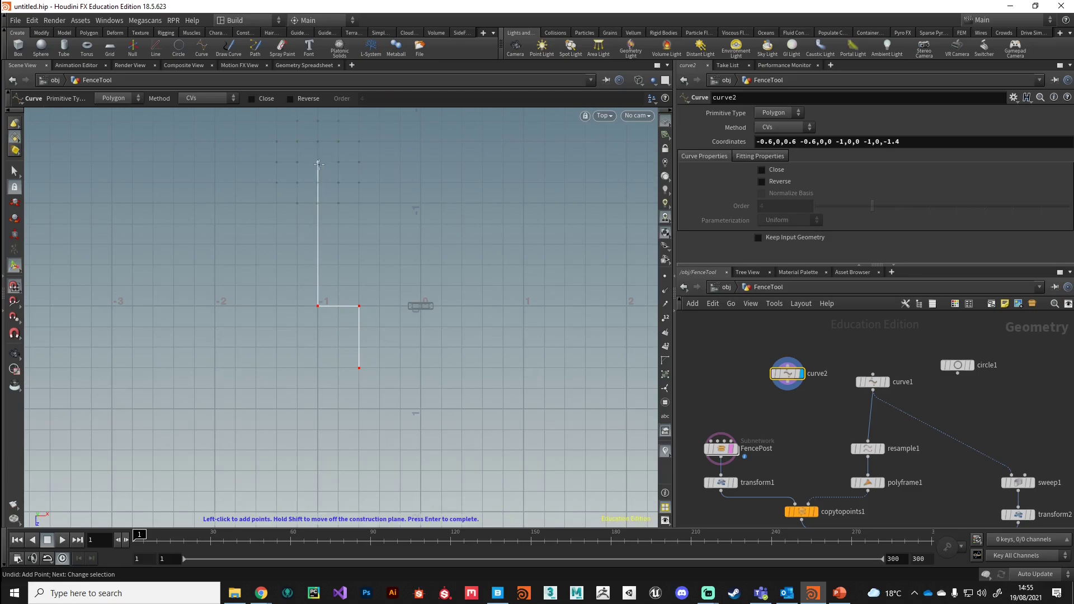
click(524, 162)
click(524, 306)
click(464, 306)
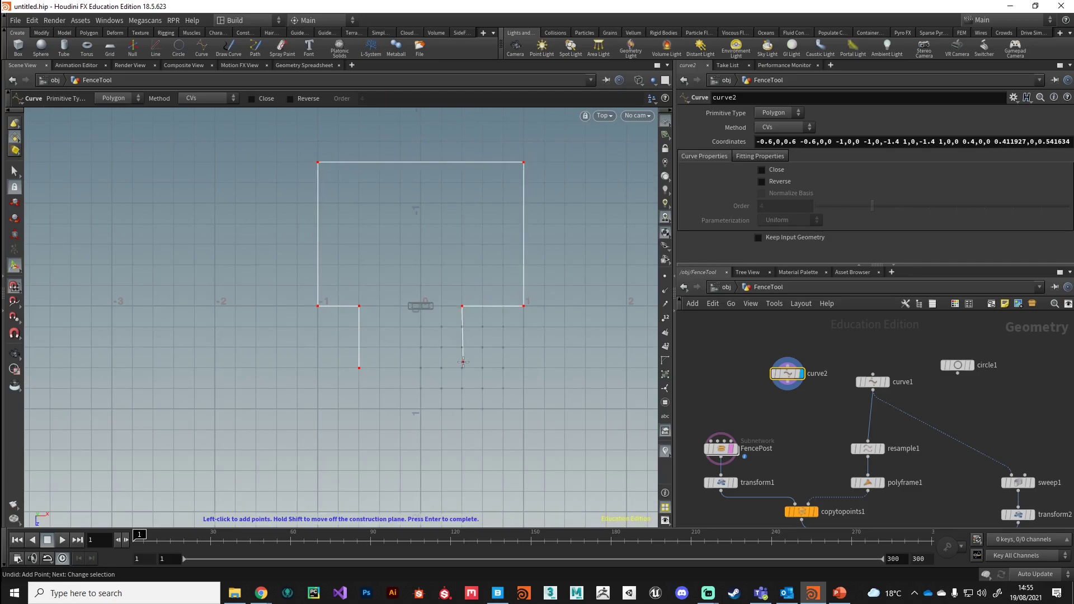
key(ctrl+z)
click(461, 368)
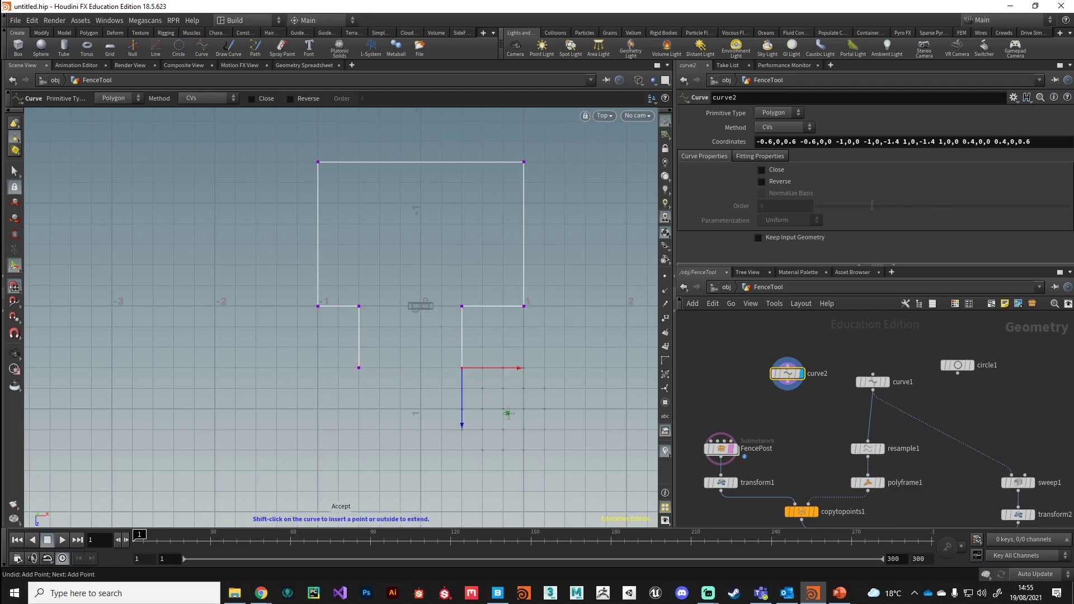
- Connect curve2 to resample1 in place of curve1 and display copytopoints1 in the perspective view
click(786, 384)
click(848, 442)
middle_drag(802, 526, 801, 461)
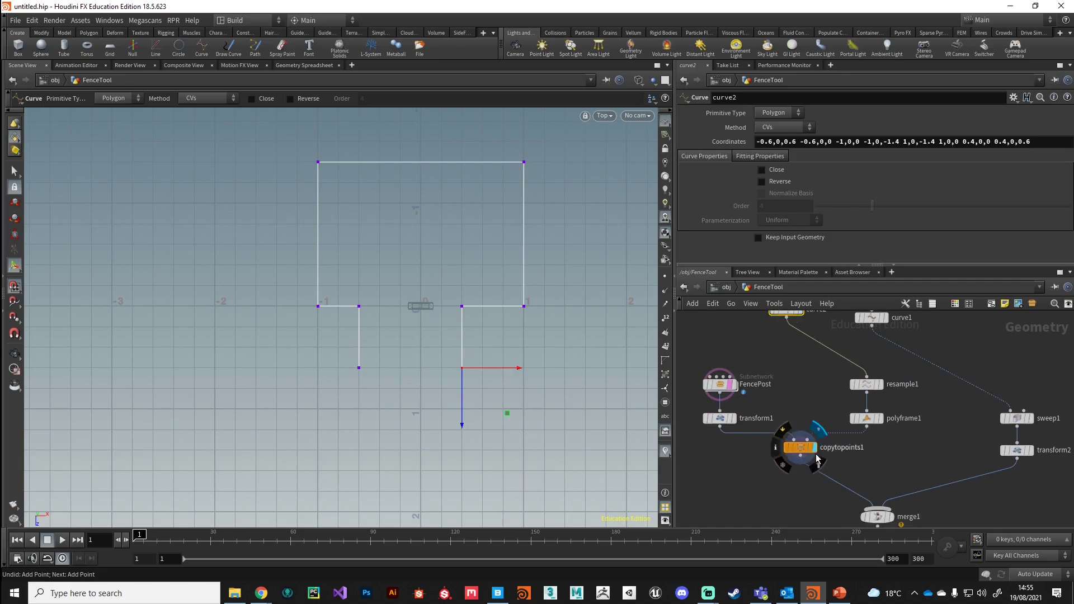
click(816, 453)
click(803, 449)
key(space+1)
alt+drag(456, 435, 388, 384)
scroll(346, 305, up, 8)
alt+middle_drag(337, 327, 378, 368)
- Insert a Transform node between curve2 and resample1
middle_drag(710, 435, 728, 478)
key(Tab)
text(tran)
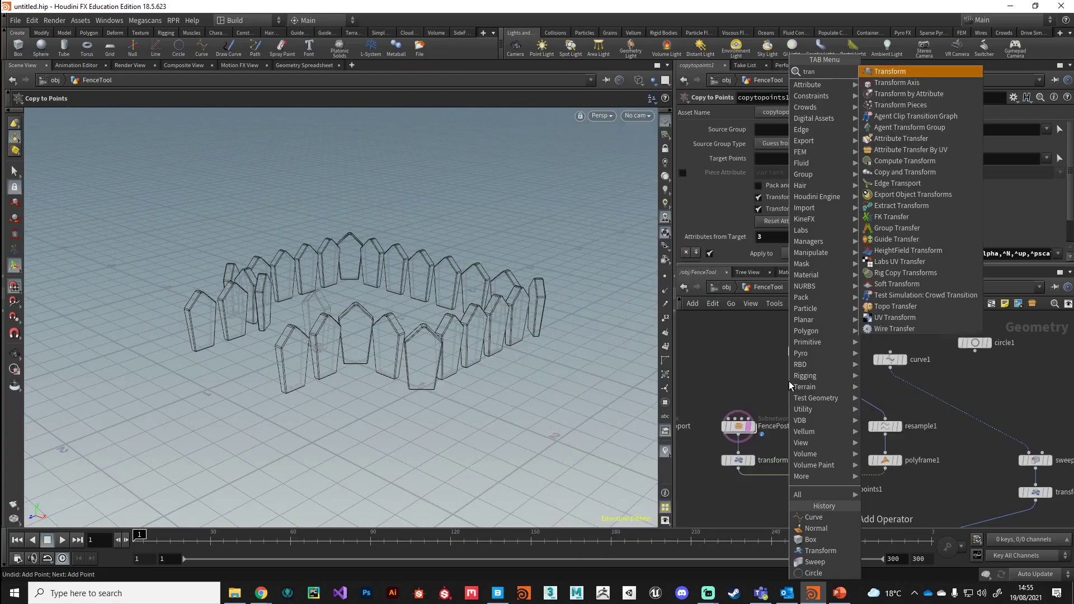
key(Return)
click(832, 385)
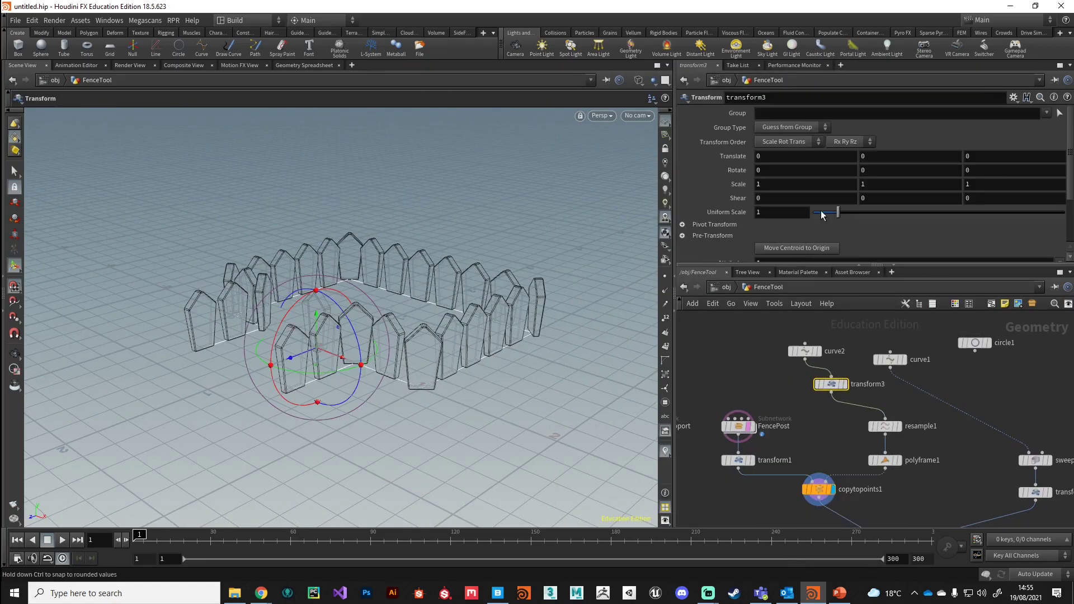
- Set transform3's uniform scale to 2.2 to enlarge the fence layout, and inspect its corners
drag(838, 213, 869, 215)
scroll(481, 345, down, 2)
alt+drag(442, 338, 474, 371)
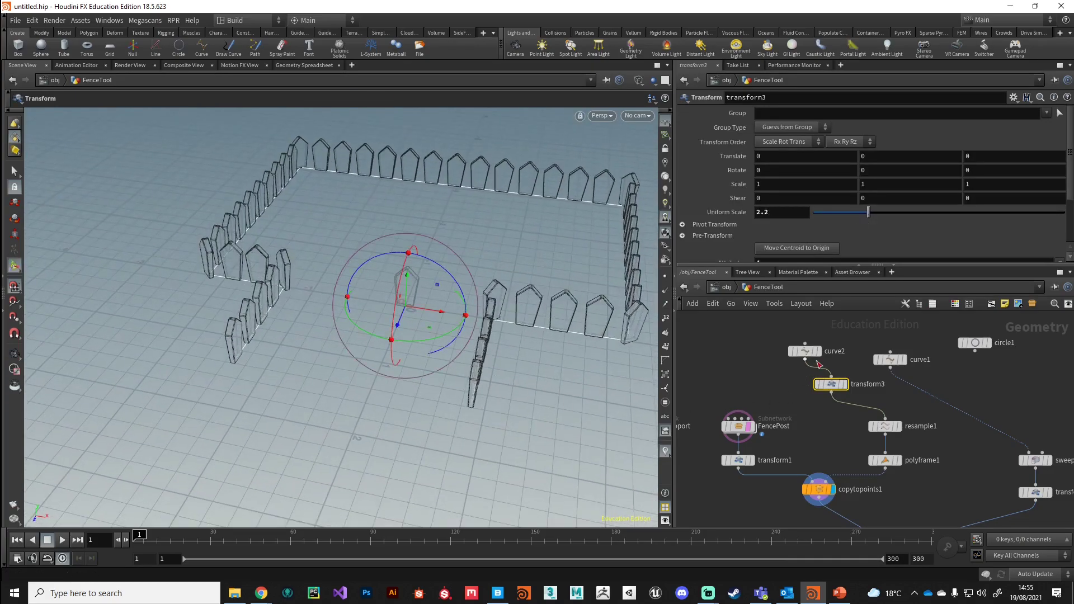
alt+middle_drag(476, 344, 440, 351)
drag(440, 352, 419, 372)
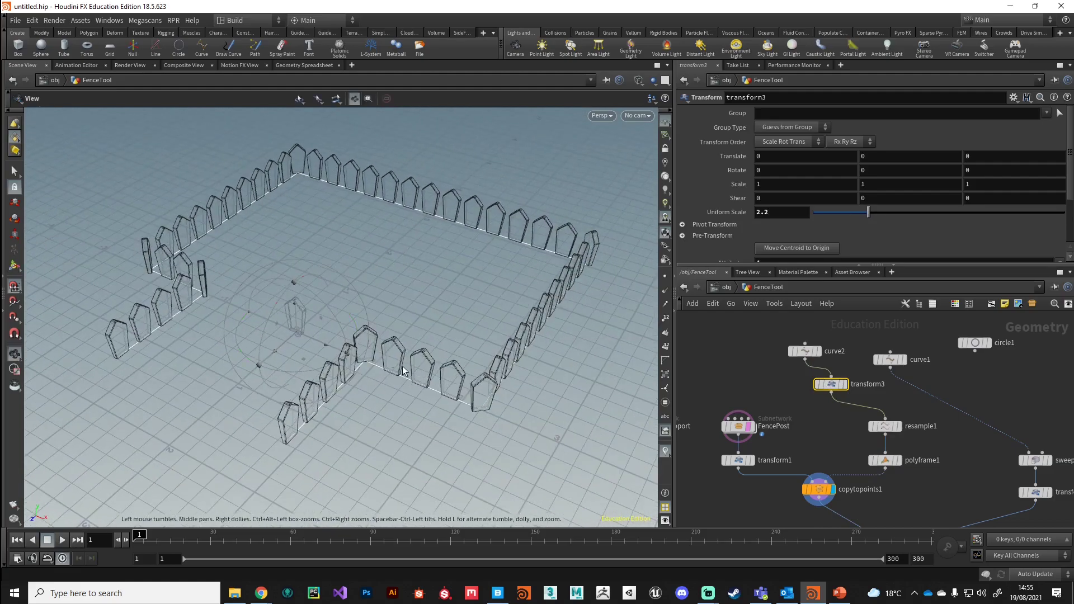
key(t)
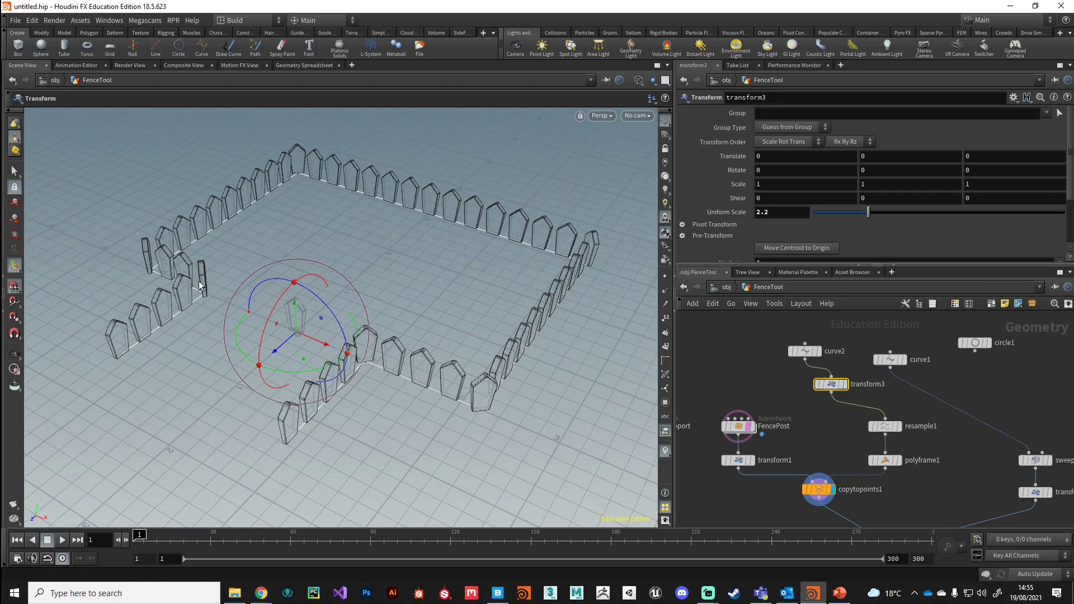
- Reposition the CornerSupport node slightly farther from FencePost to leave working space between them
middle_drag(692, 459, 787, 426)
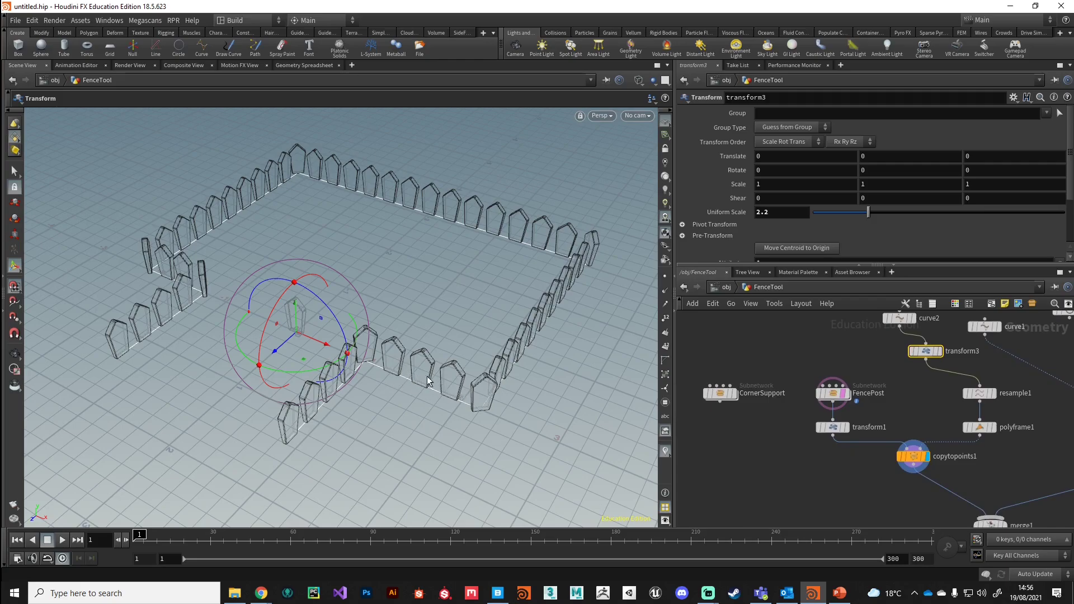
middle_drag(728, 446, 752, 433)
drag(745, 385, 724, 387)
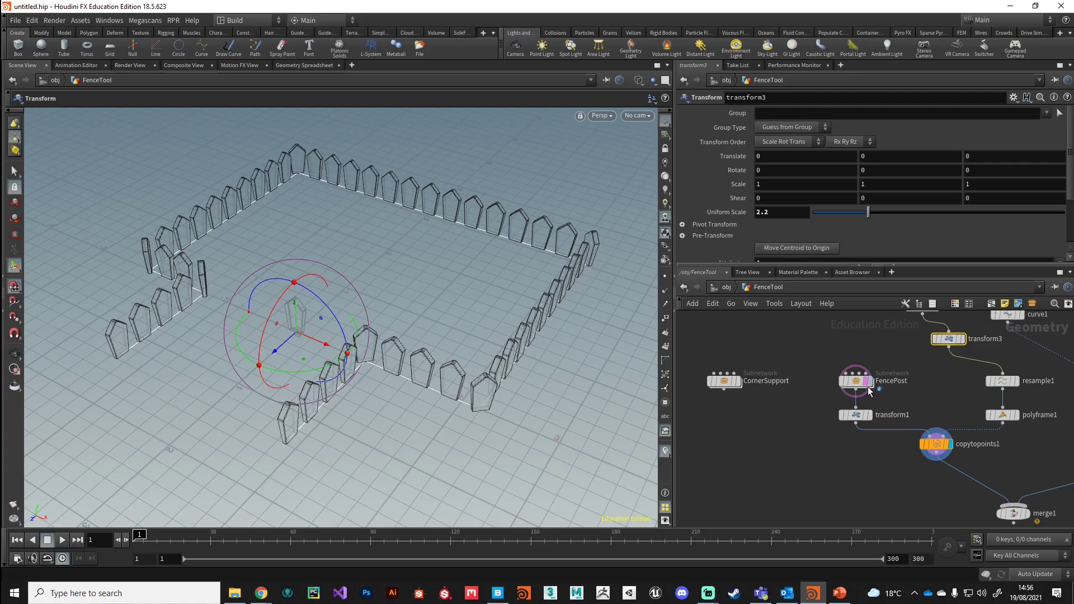
drag(718, 386, 723, 382)
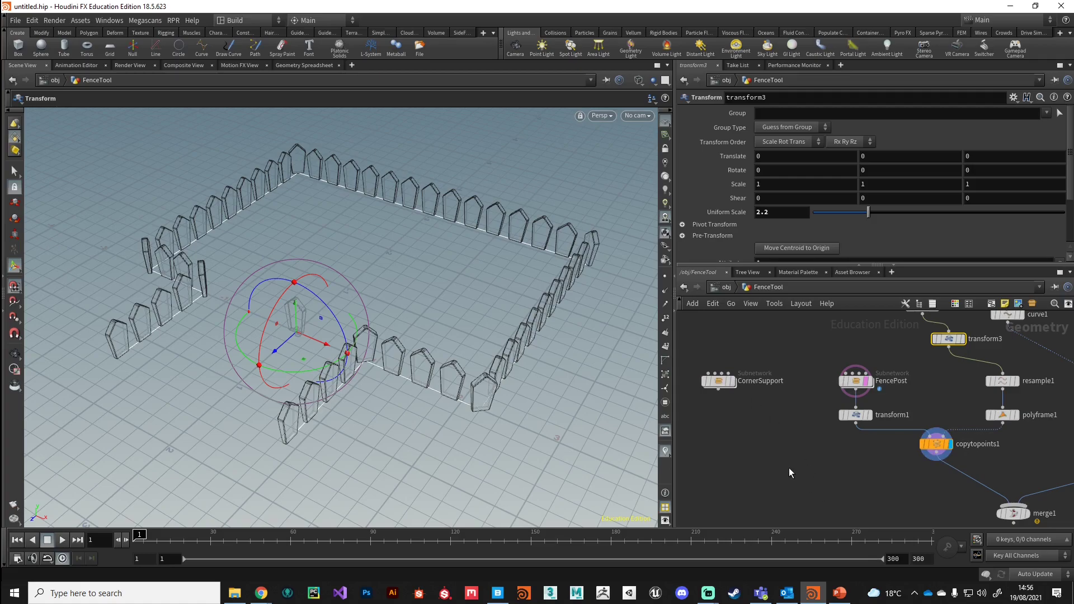
- Add a Group node in the empty space below CornerSupport and FencePost
key(Tab)
text(grou)
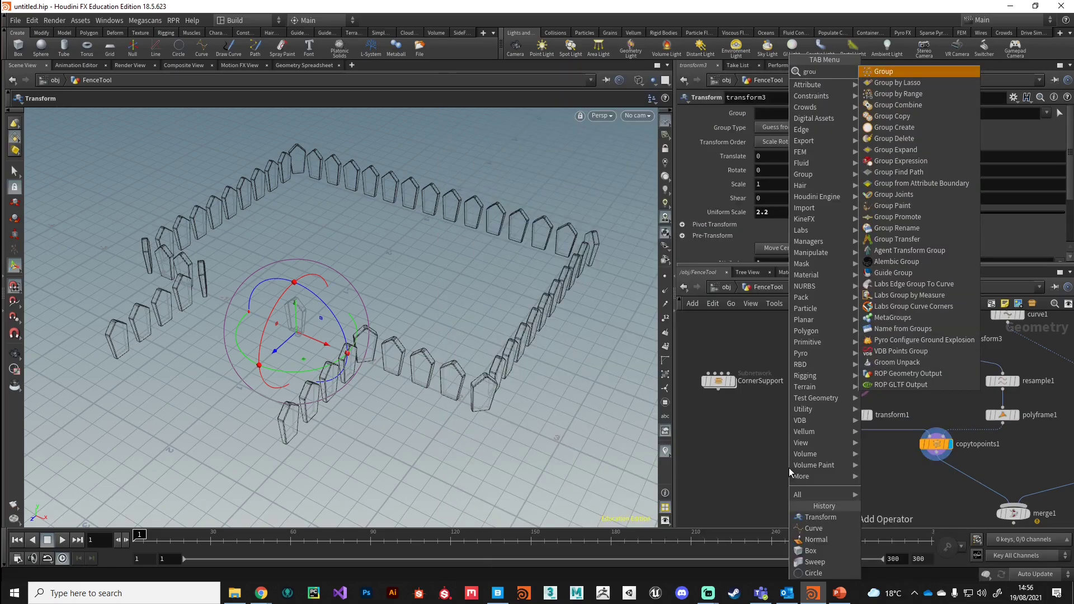
key(Return)
click(789, 468)
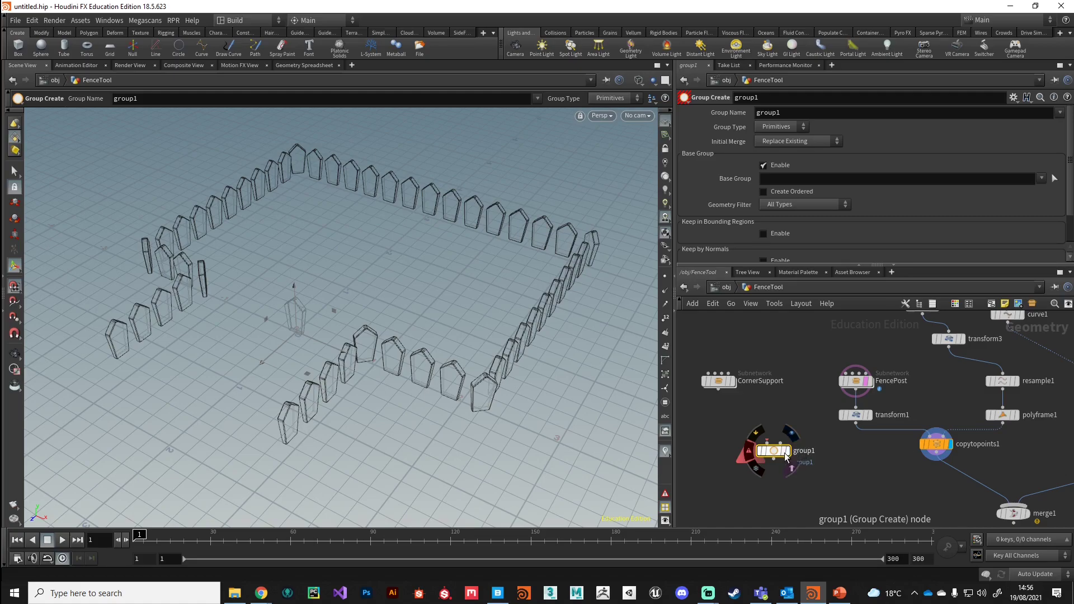
drag(775, 452, 781, 445)
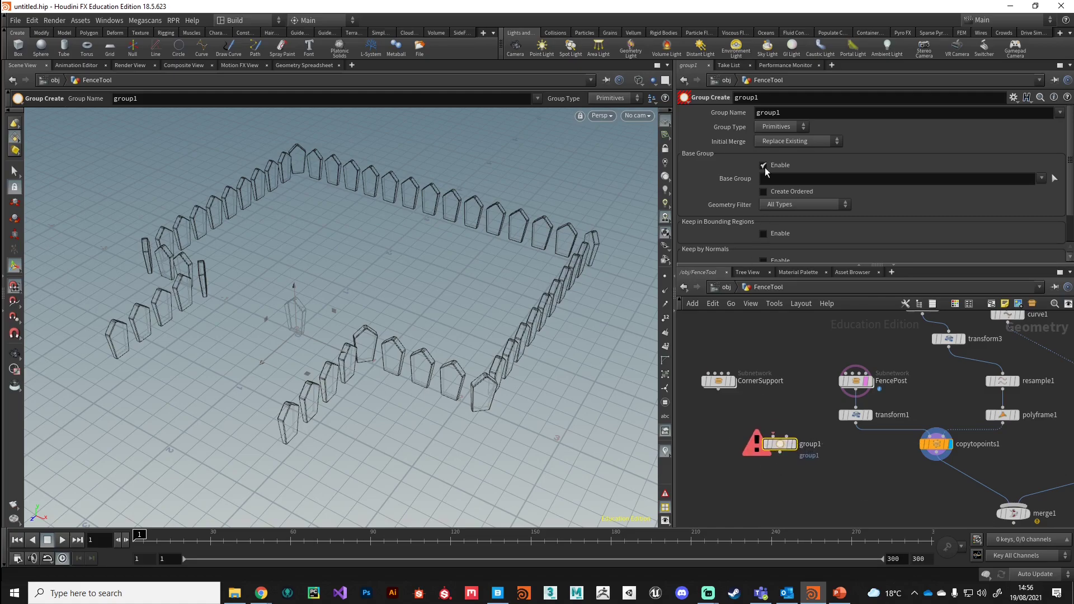
- Set the new Group node's group name to CornerPosts
double_click(785, 111)
text(CornerPosts)
key(Return)
- Make room in the lower network and insert the group1 node on the wire between polyframe1 and copytopoints1
scroll(737, 449, down, 4)
drag(810, 511, 834, 496)
middle_drag(784, 485, 770, 442)
drag(726, 401, 814, 401)
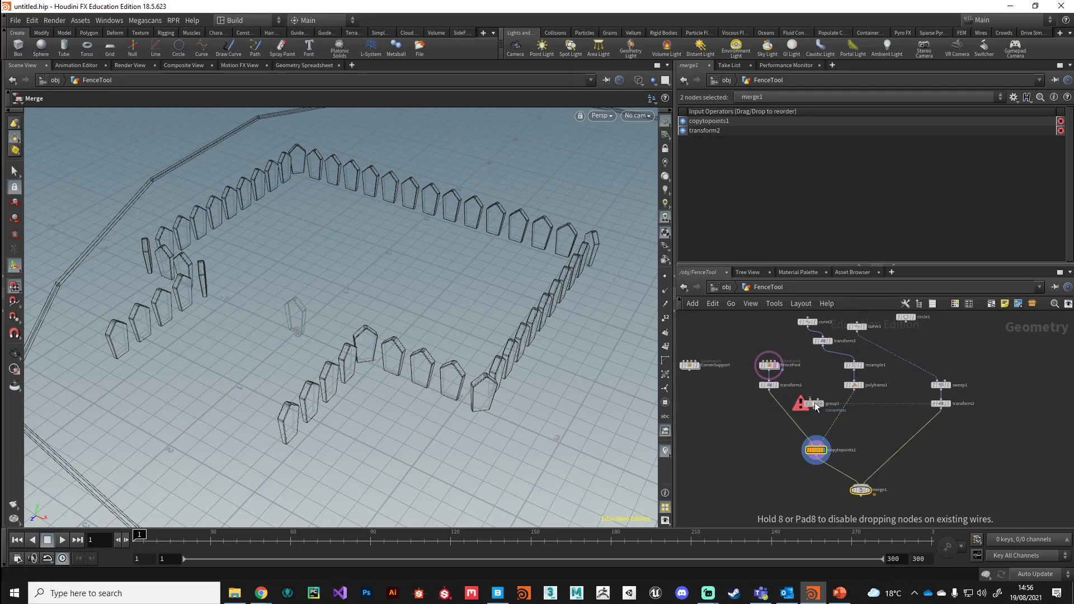
scroll(867, 412, up, 3)
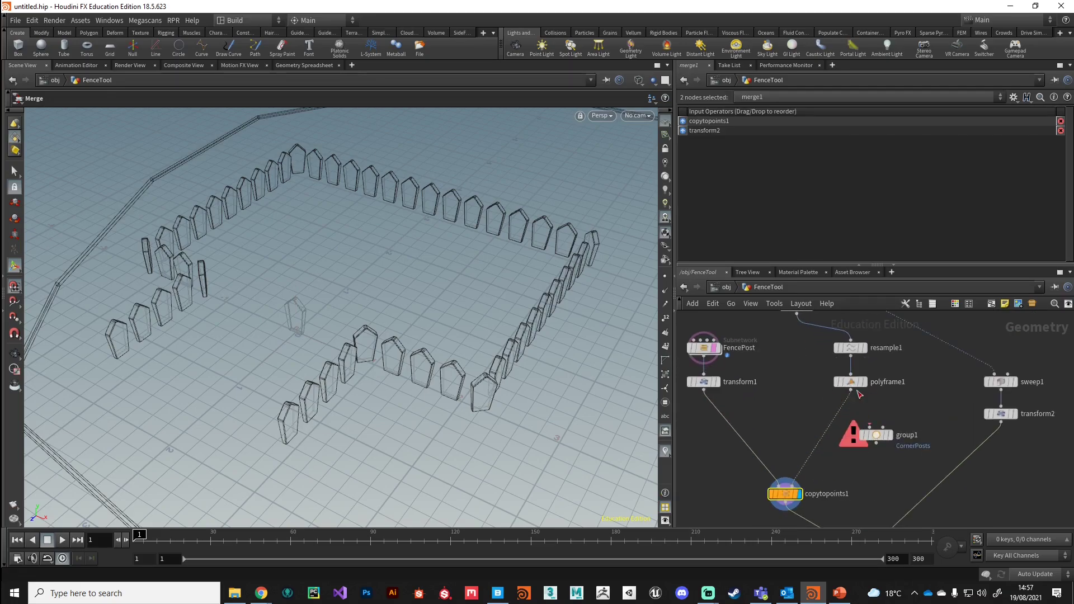
mouse_move(875, 435)
mouse_down()
mouse_move(846, 427)
mouse_move(857, 427)
mouse_up()
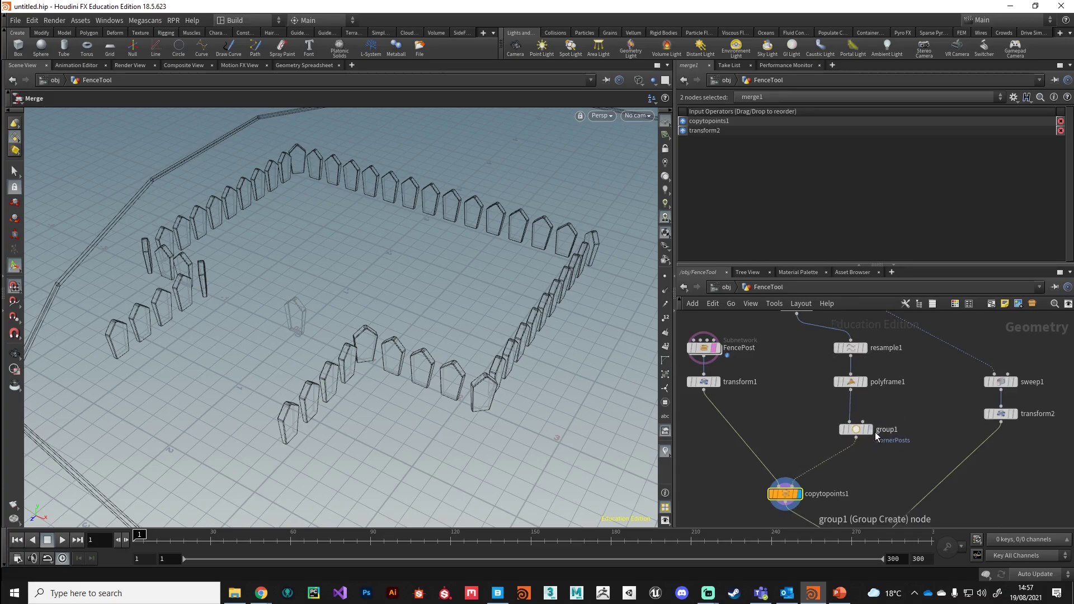
- Display group1's output and change its group type to Points
click(856, 429)
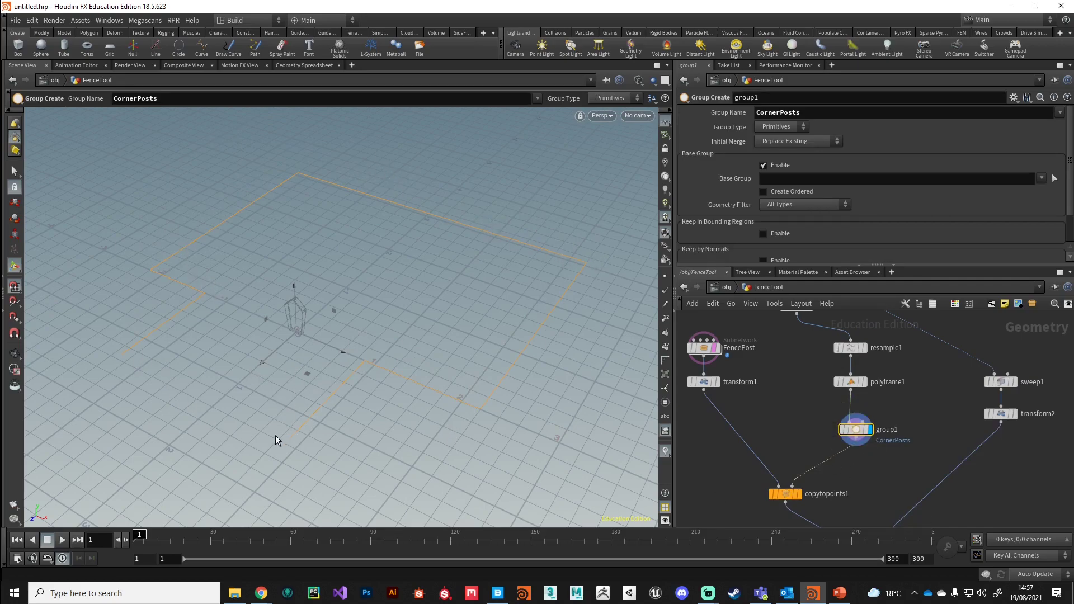
click(774, 127)
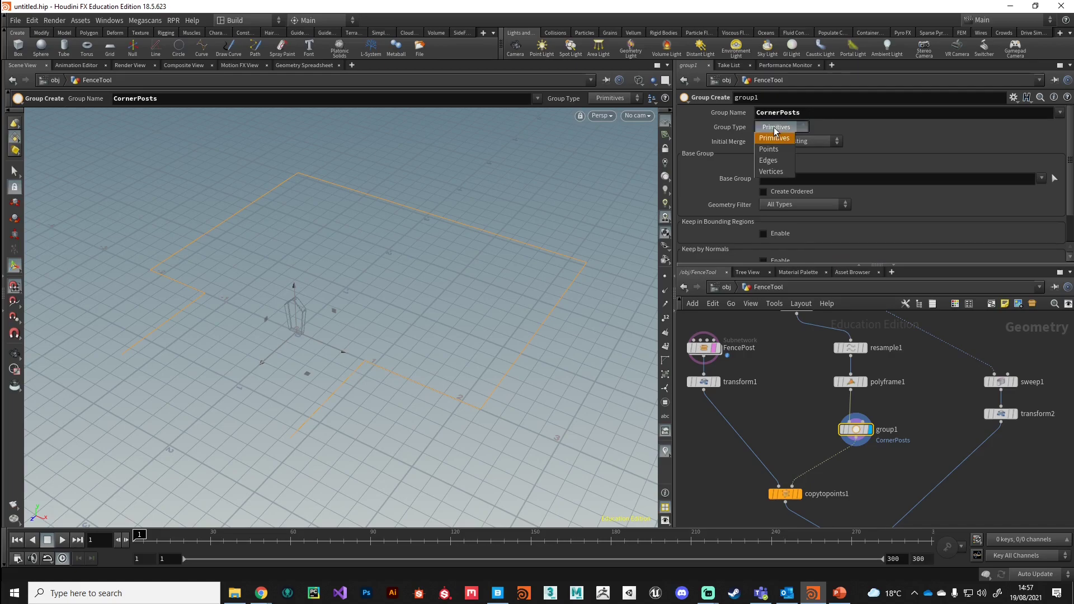
click(776, 150)
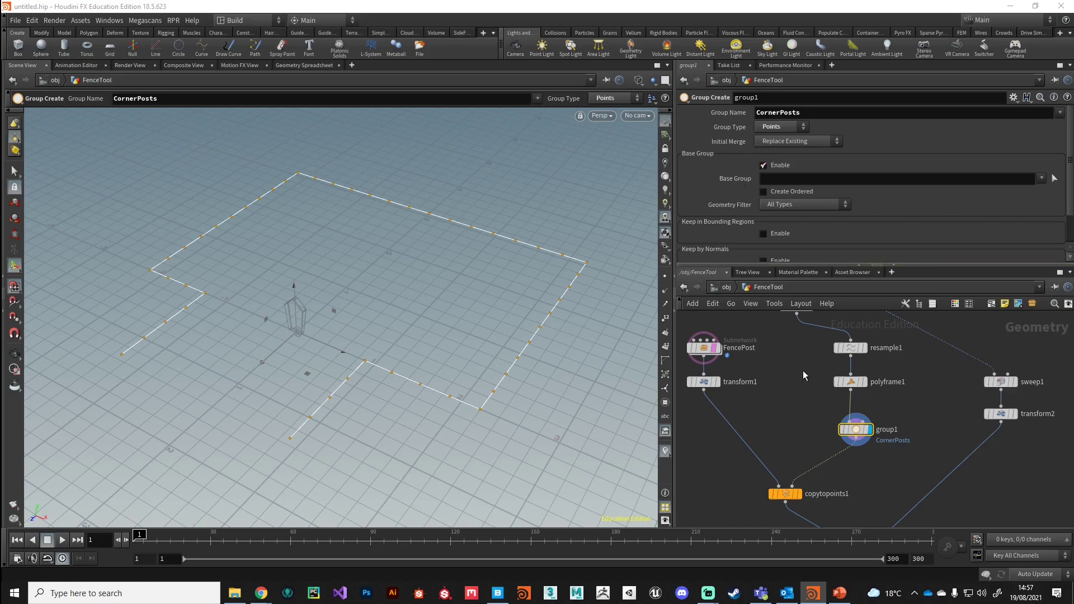
- Offset group1 from polyframe1, bring curve1 above sweep1, and shift curve1, sweep1 and transform2 away from the resample chain
middle_drag(805, 371, 736, 385)
mouse_move(790, 444)
drag(790, 445, 820, 440)
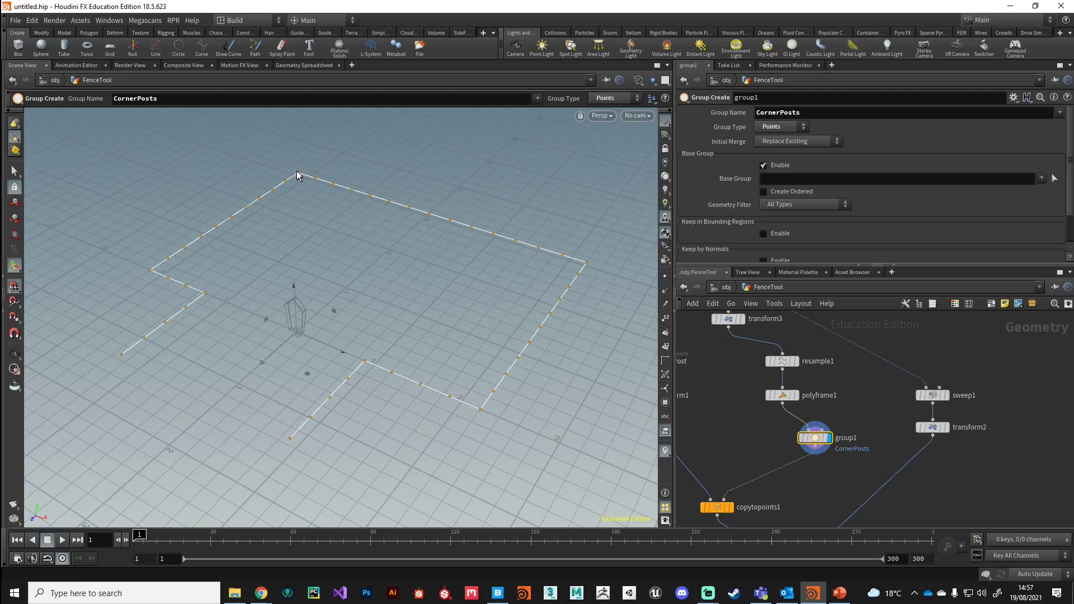
middle_drag(873, 397, 842, 438)
drag(771, 342, 902, 374)
middle_drag(839, 419, 868, 413)
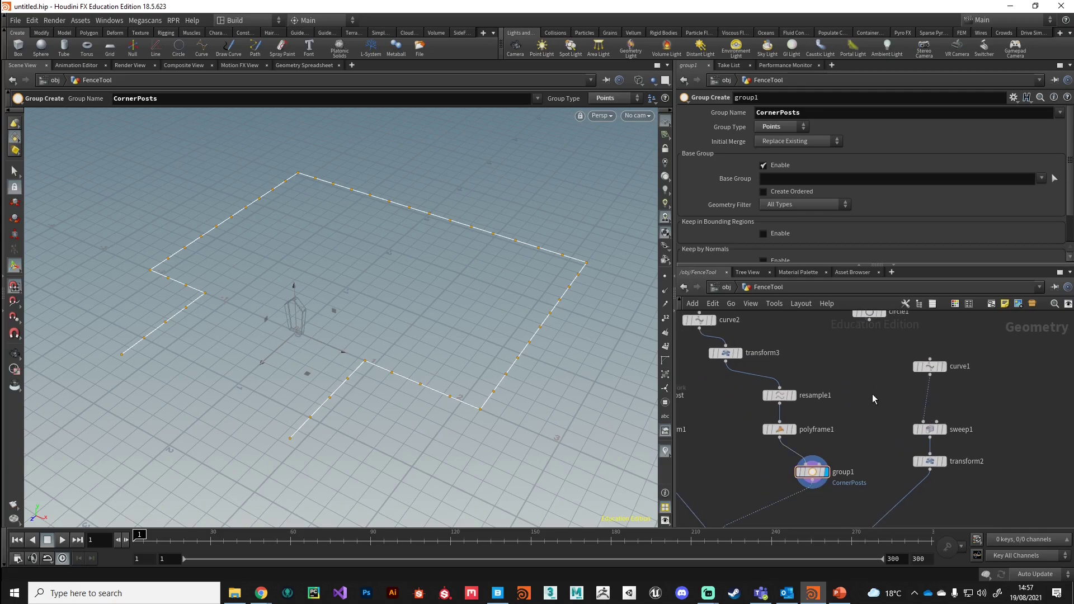
scroll(864, 376, down, 2)
middle_drag(864, 376, 807, 380)
drag(809, 342, 925, 450)
middle_drag(818, 357, 833, 398)
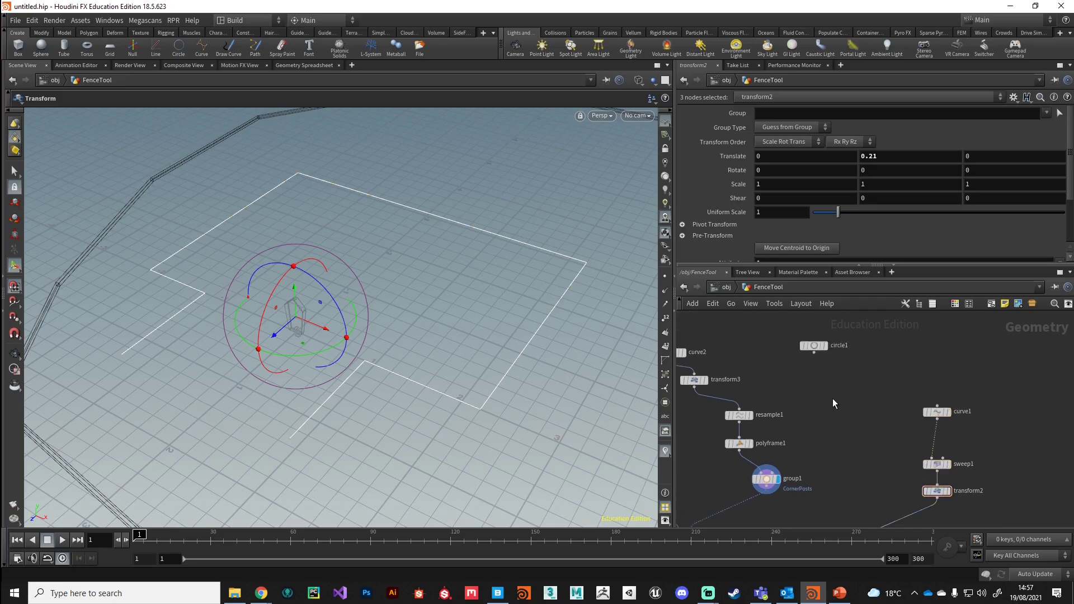
- Add a Sphere node in the empty space between the resample chain and the curve1 branch
click(811, 404)
key(Tab)
text(sphere)
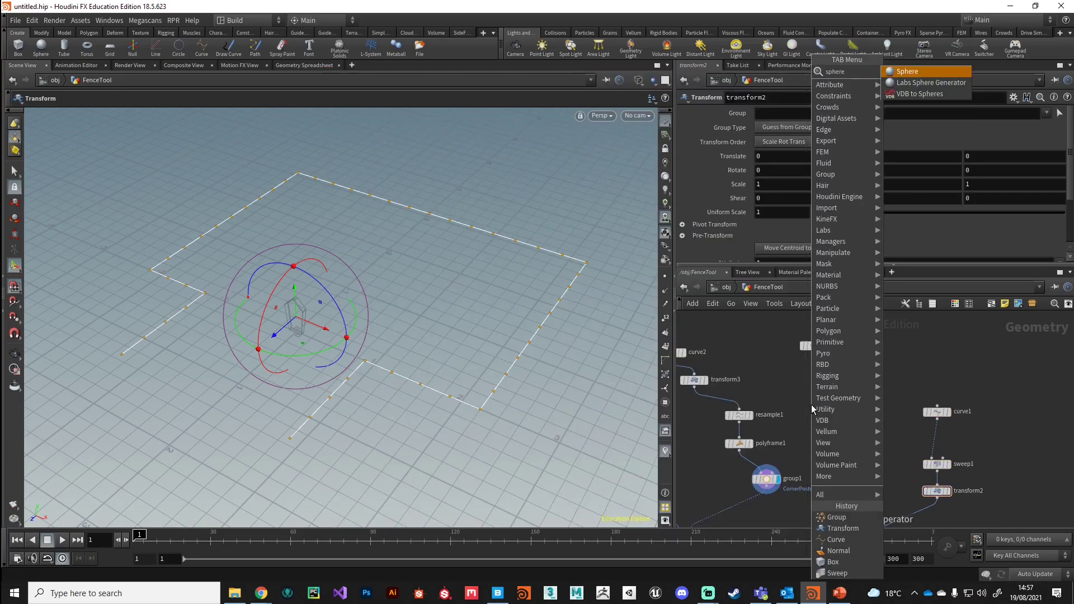
key(Return)
click(822, 412)
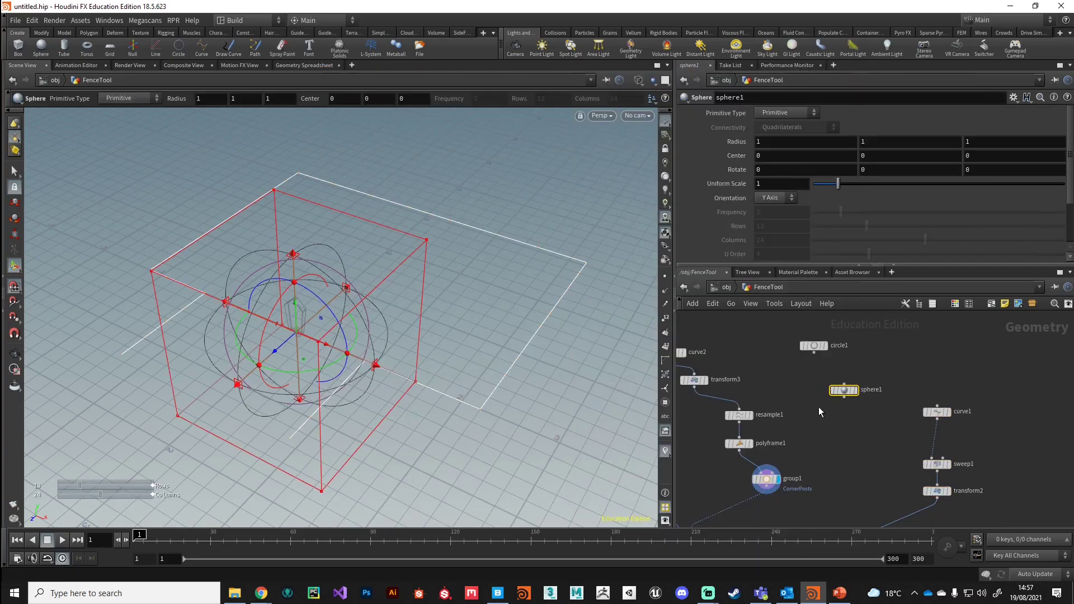
- Add a Copy to Points node below sphere1 and connect the sphere to its first input
middle_drag(799, 401, 849, 402)
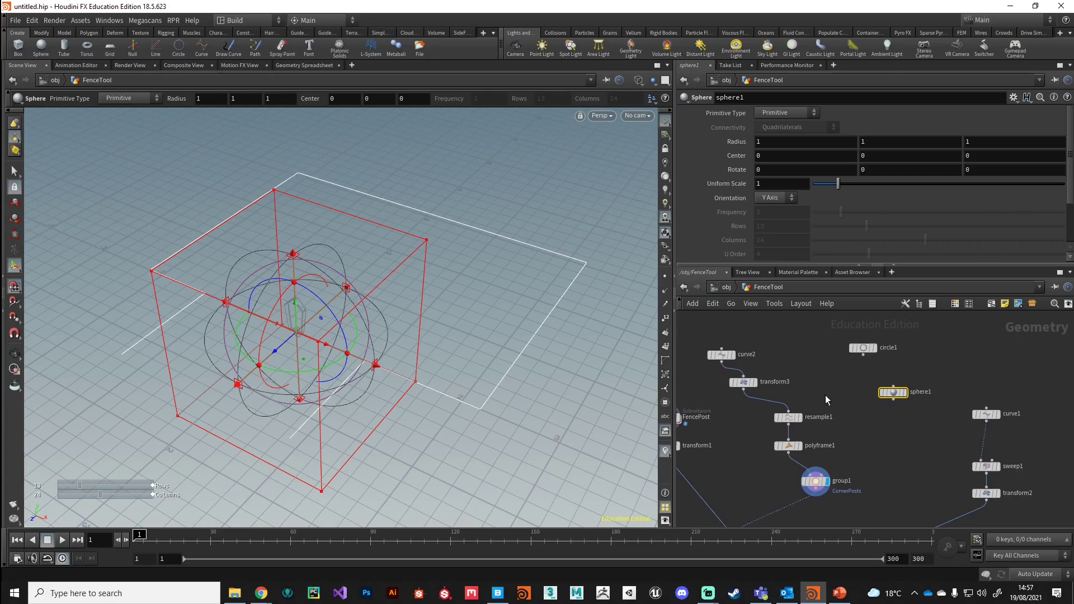
key(Tab)
text(copy)
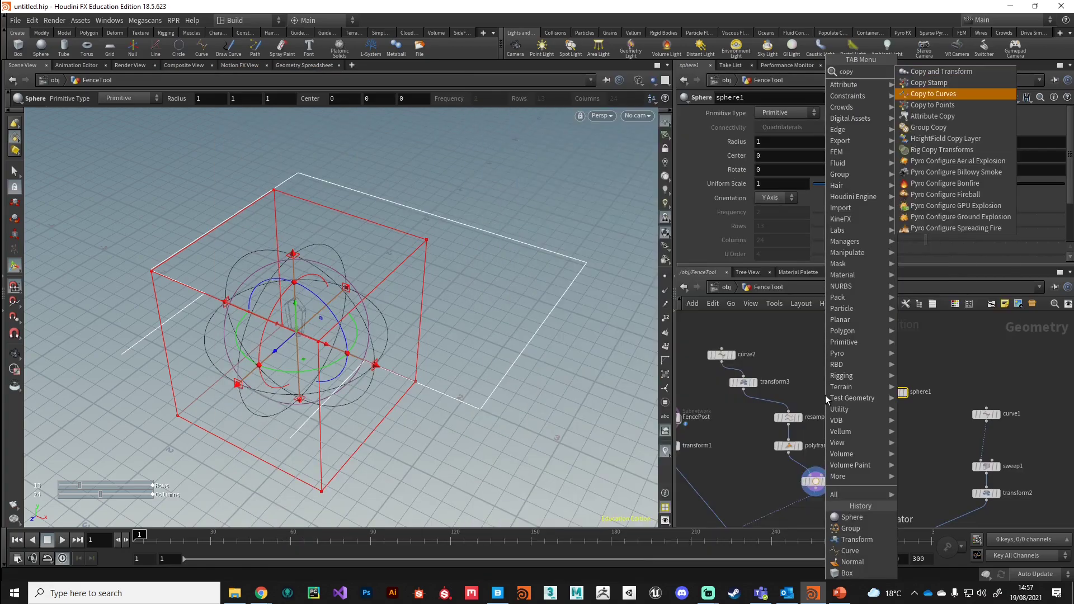
key(Return)
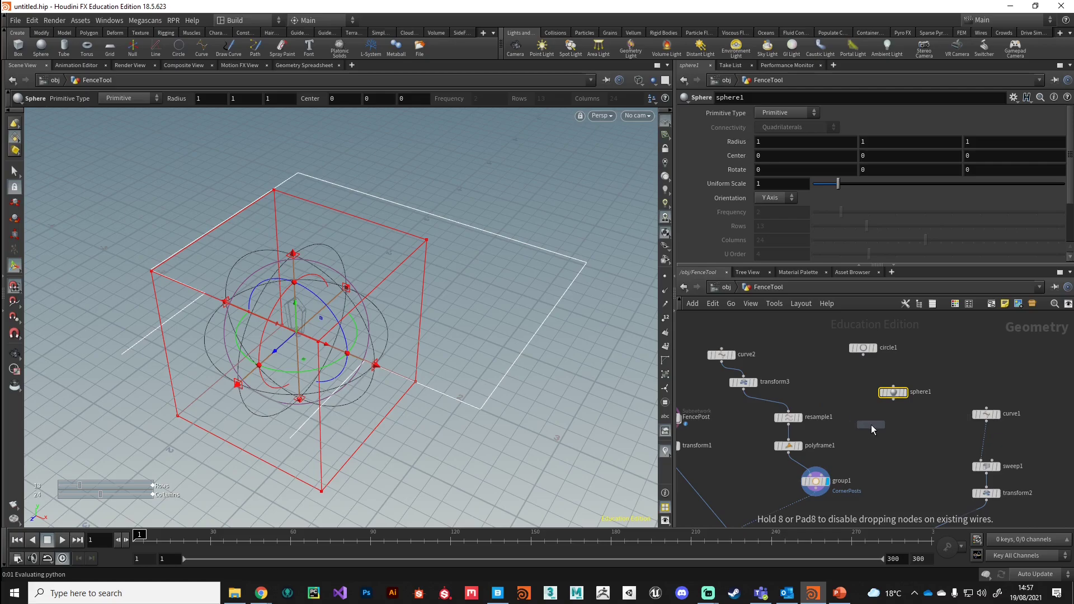
click(871, 418)
click(893, 399)
click(867, 411)
drag(872, 418, 874, 433)
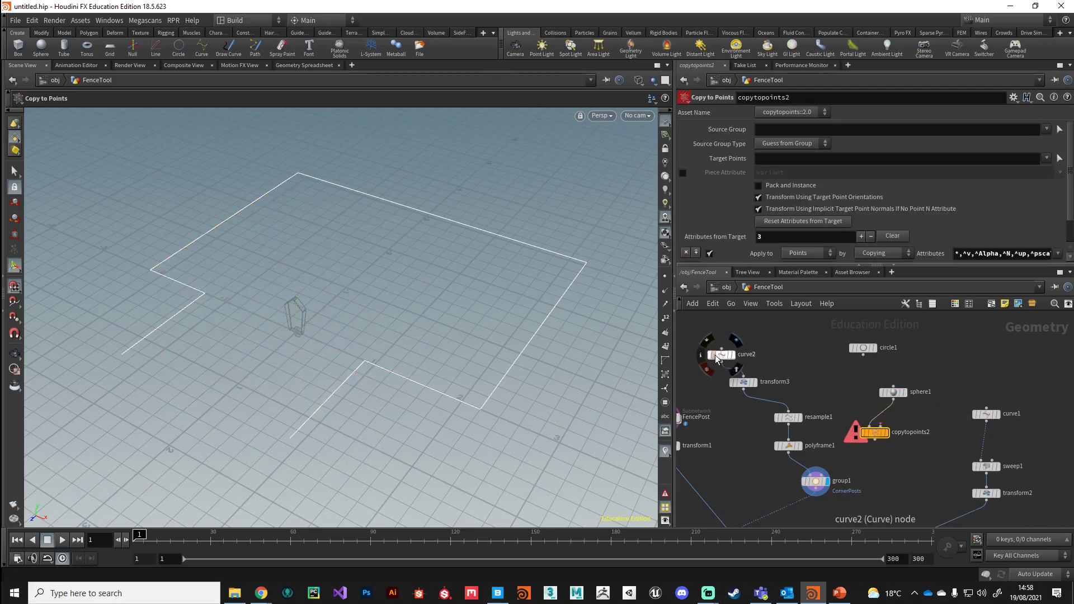
- Connect transform3's unresampled corner points to the second input of copytopoints2 and display the copied spheres
mouse_move(799, 428)
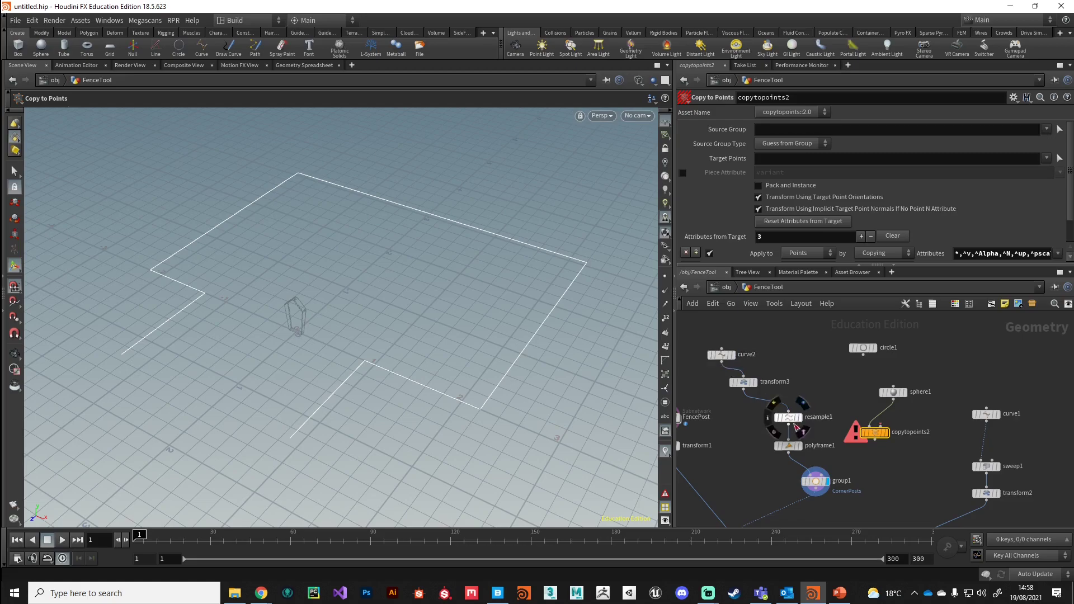
mouse_move(759, 390)
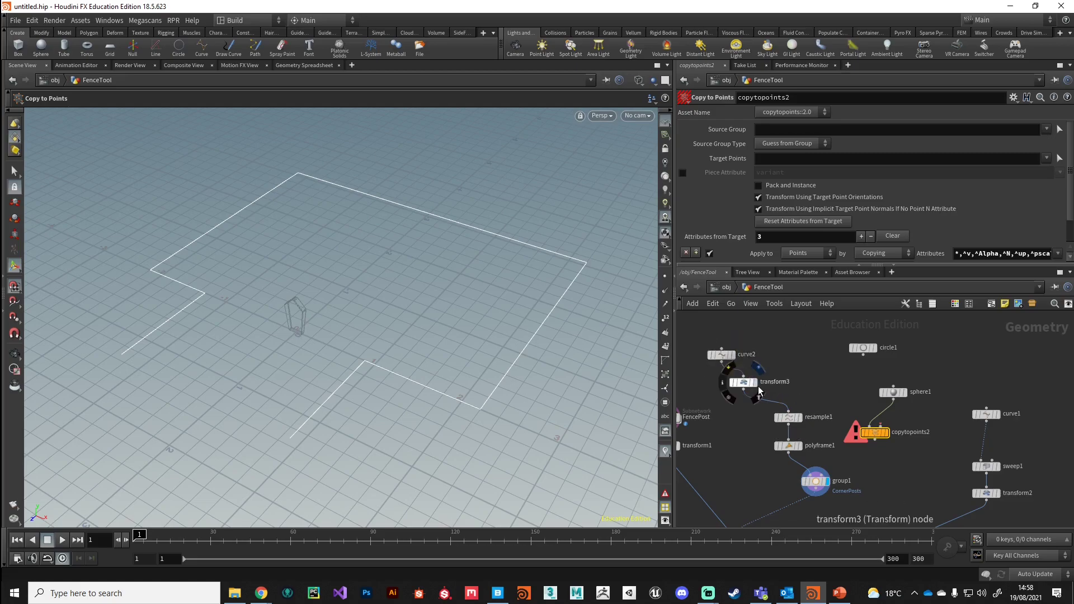
drag(744, 383, 736, 386)
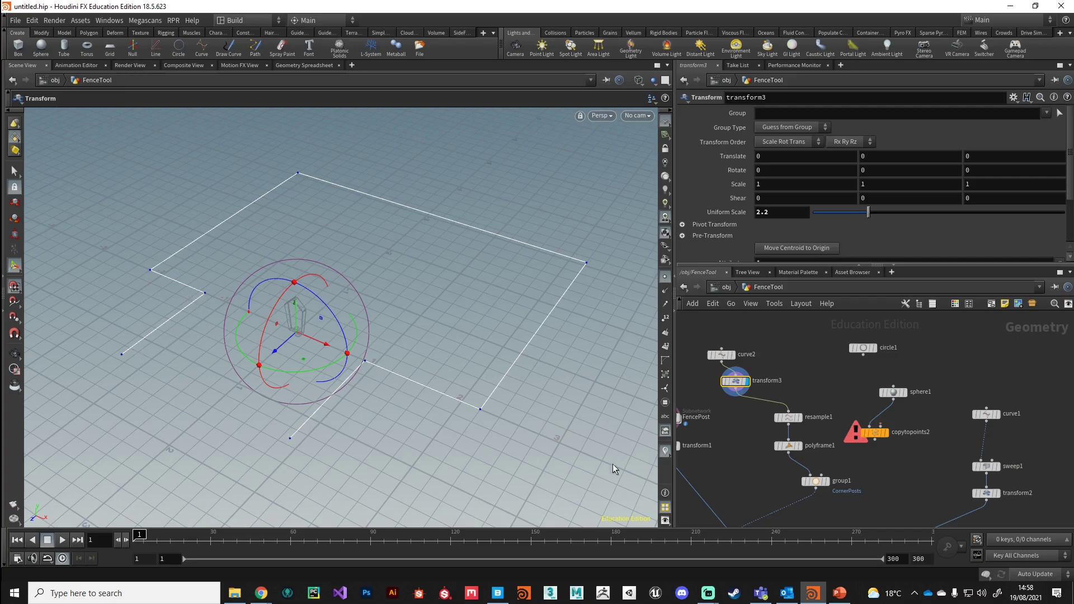
click(738, 393)
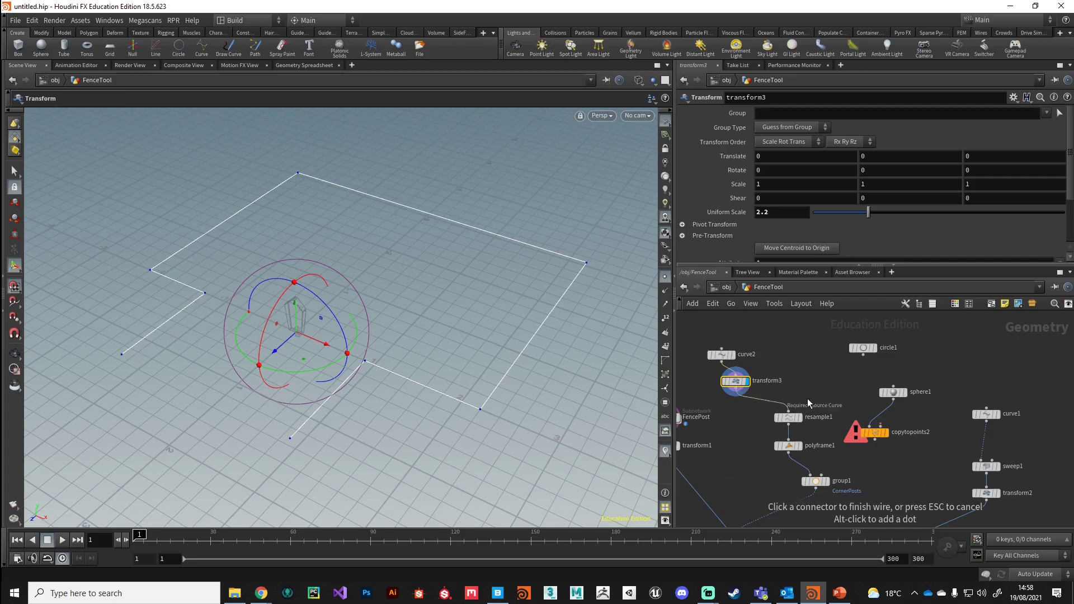
click(882, 425)
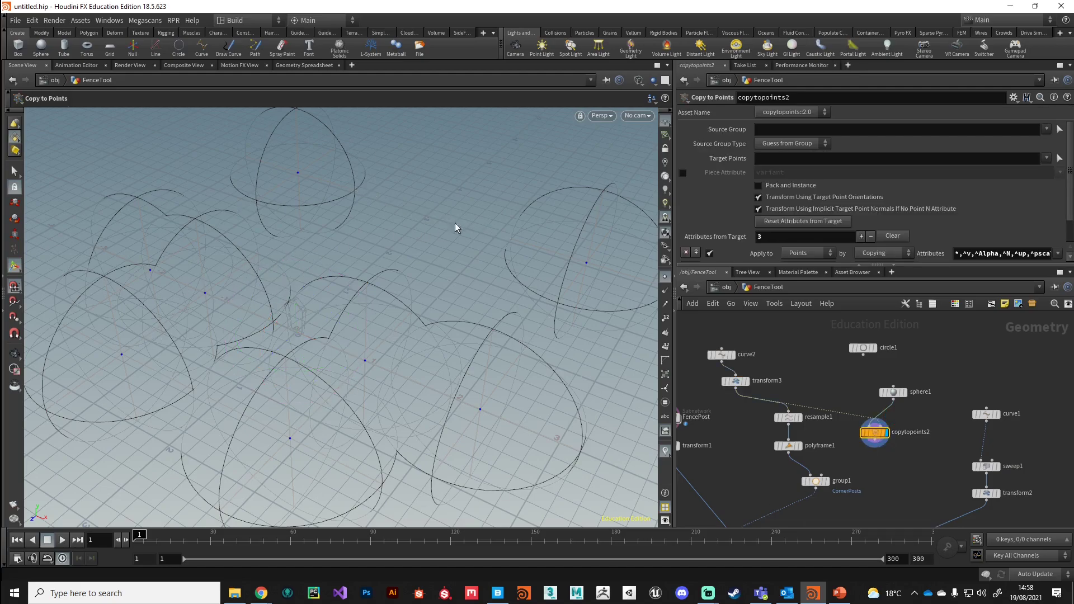
- Switch the viewport to shaded display and set sphere1's uniform scale to 0.18
key(w)
alt+drag(448, 380, 425, 354)
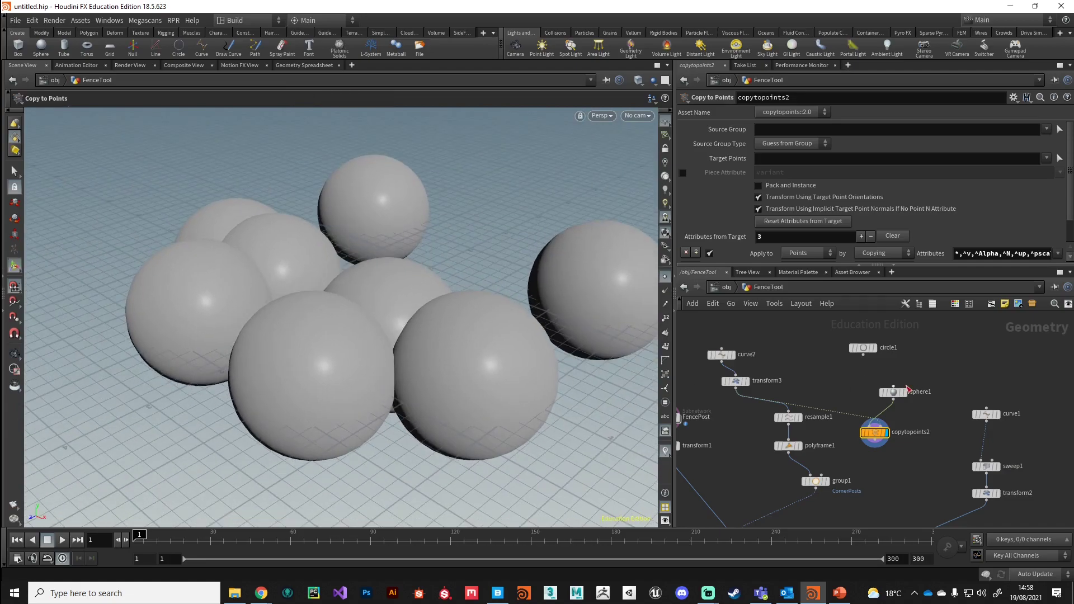
click(896, 392)
drag(832, 191, 816, 188)
- Connect copytopoints2 to group1's Bounding Object input and display group1
middle_drag(846, 449, 863, 398)
mouse_move(835, 432)
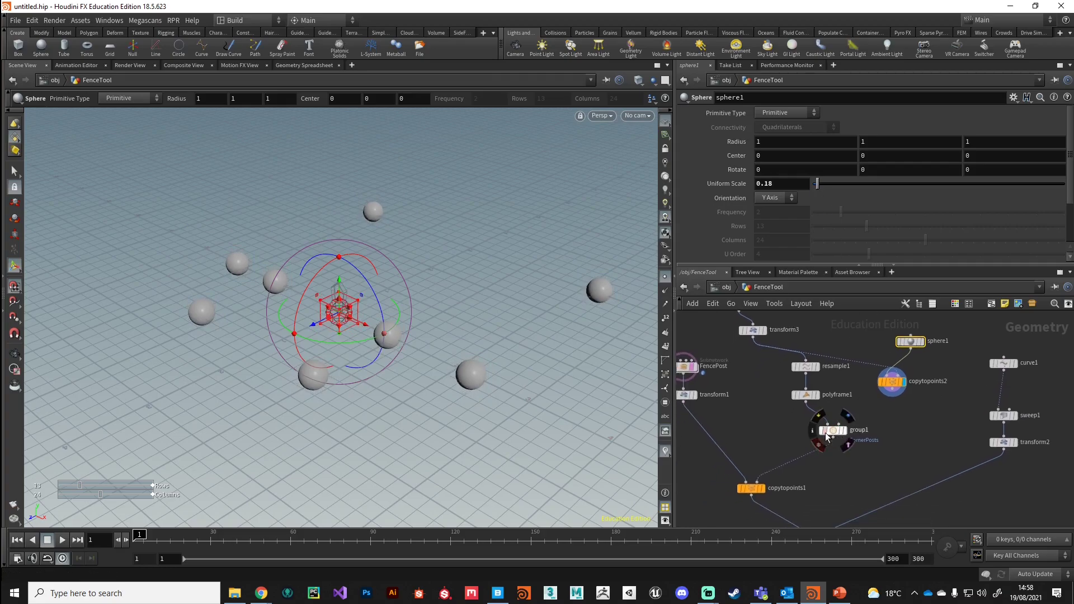
scroll(833, 436, up, 3)
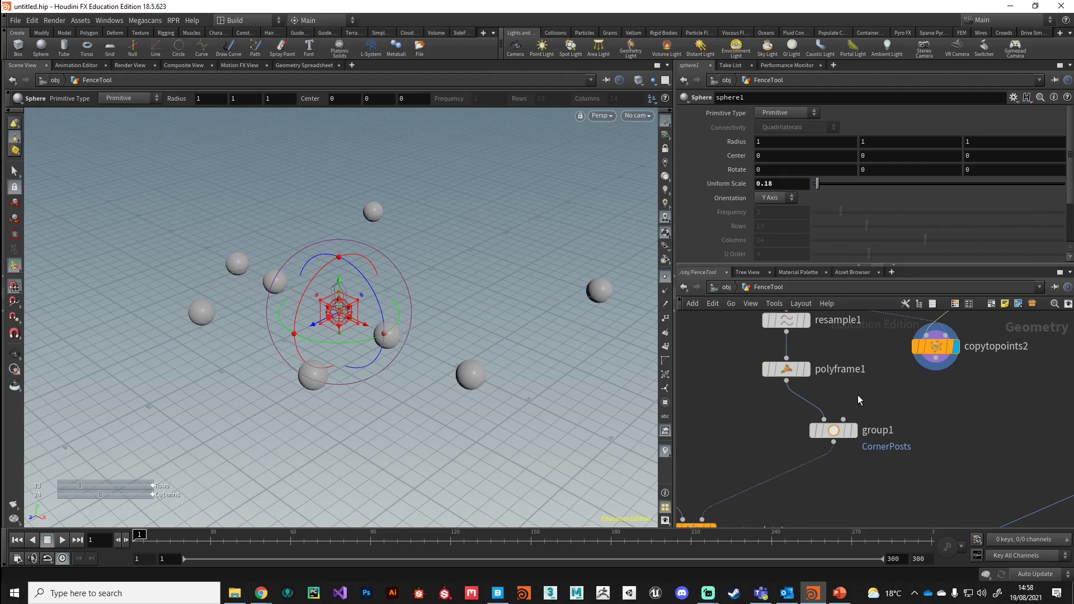
click(935, 365)
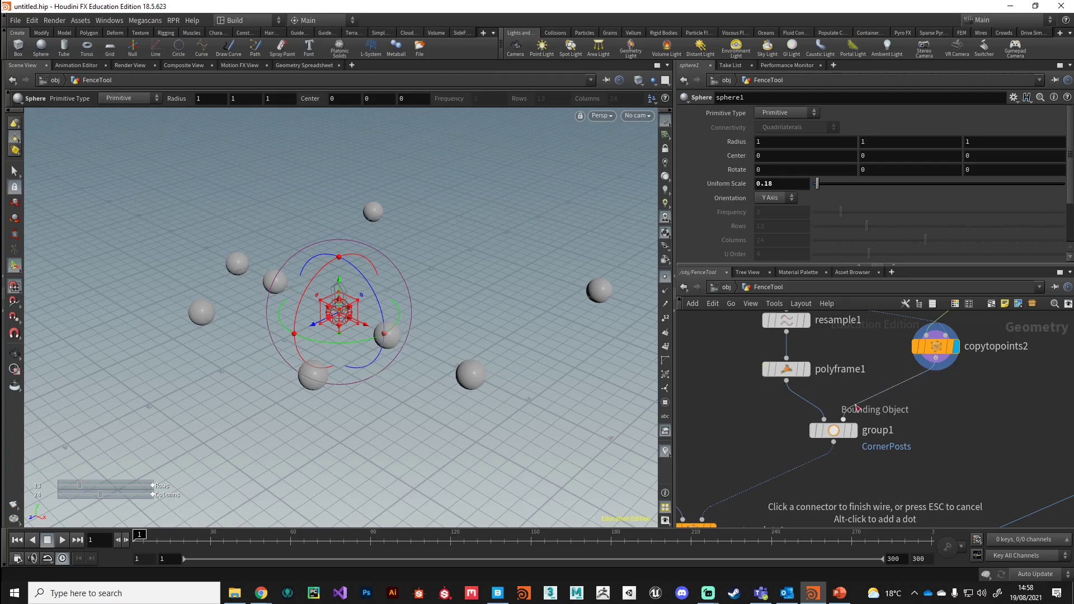
click(859, 435)
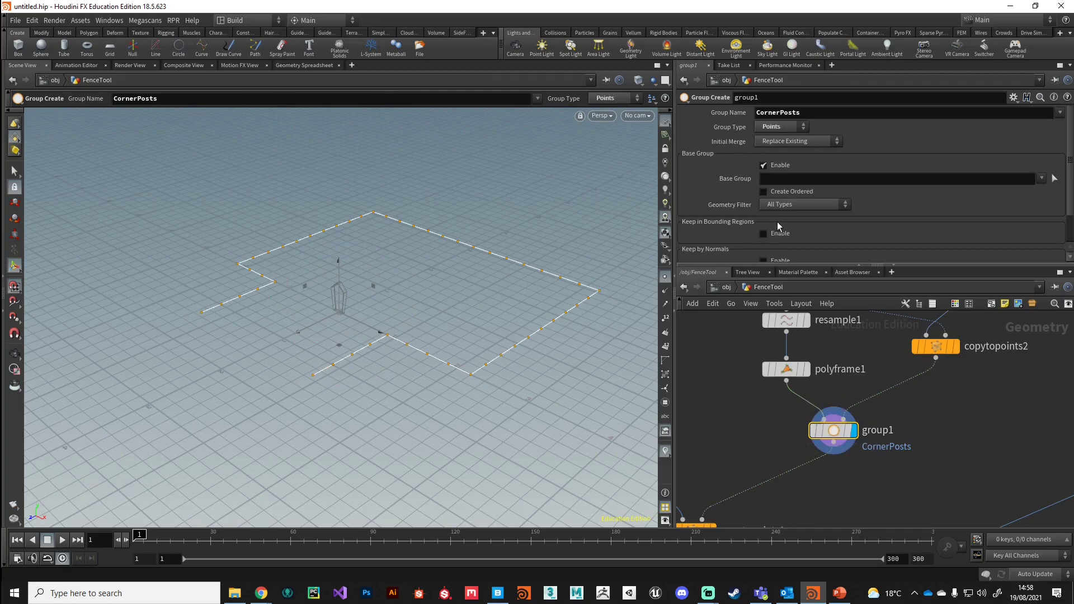
- Enable Keep in Bounding Regions on group1 and set the bounding type to Bounding Object (points or vertices only)
scroll(709, 213, down, 2)
scroll(708, 197, up, 2)
click(764, 234)
scroll(833, 240, down, 2)
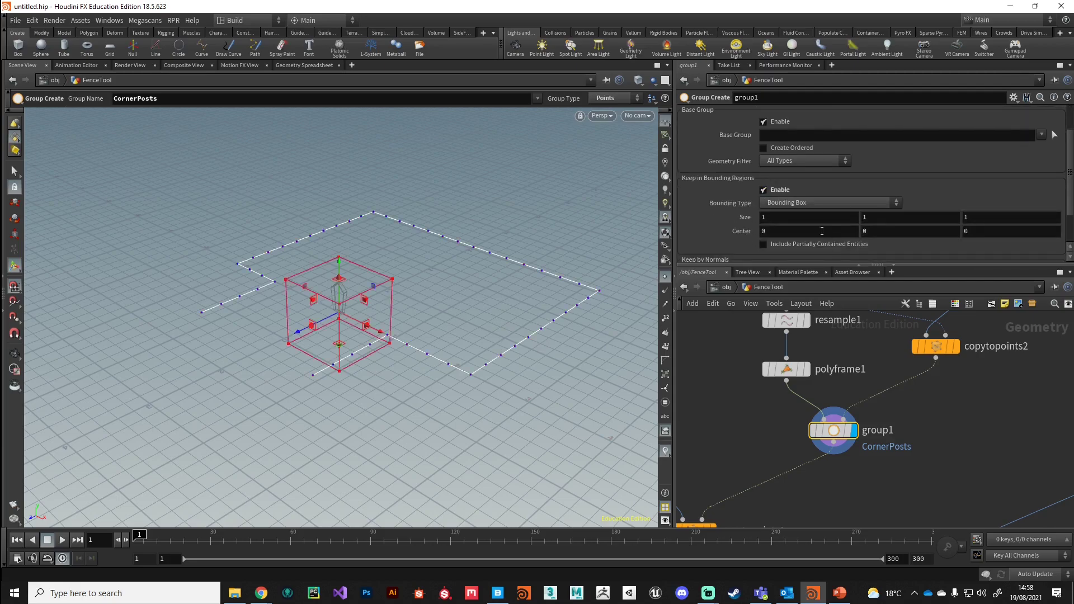
click(786, 203)
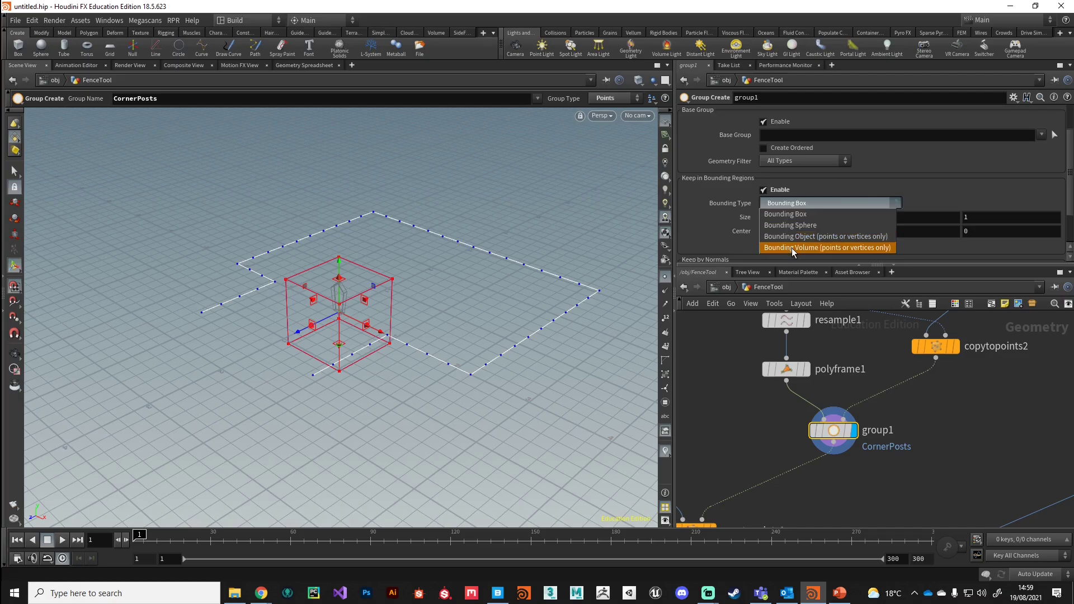
click(792, 248)
click(800, 202)
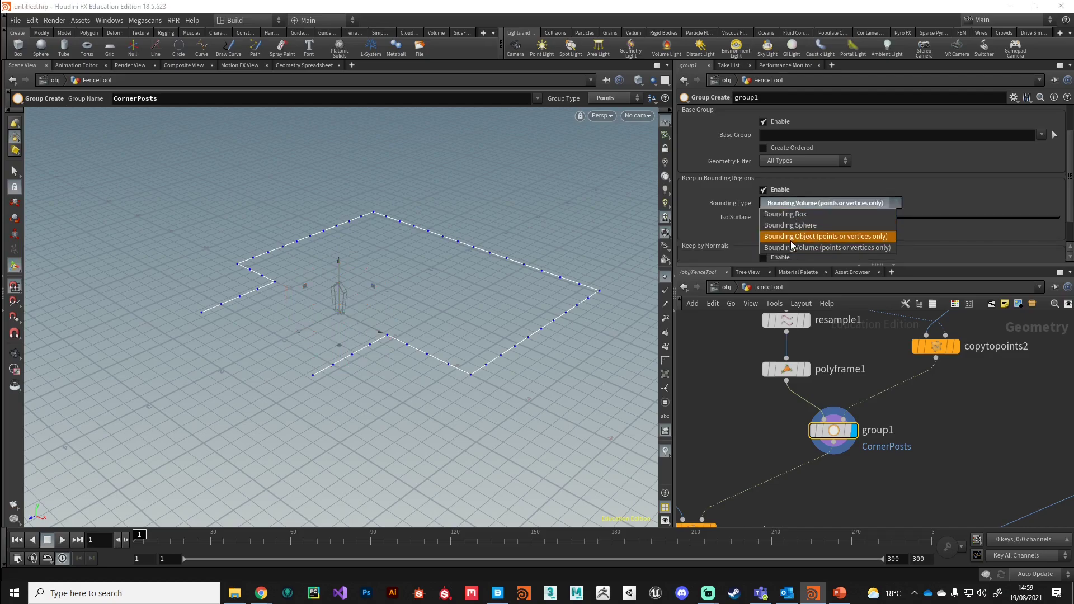
click(790, 241)
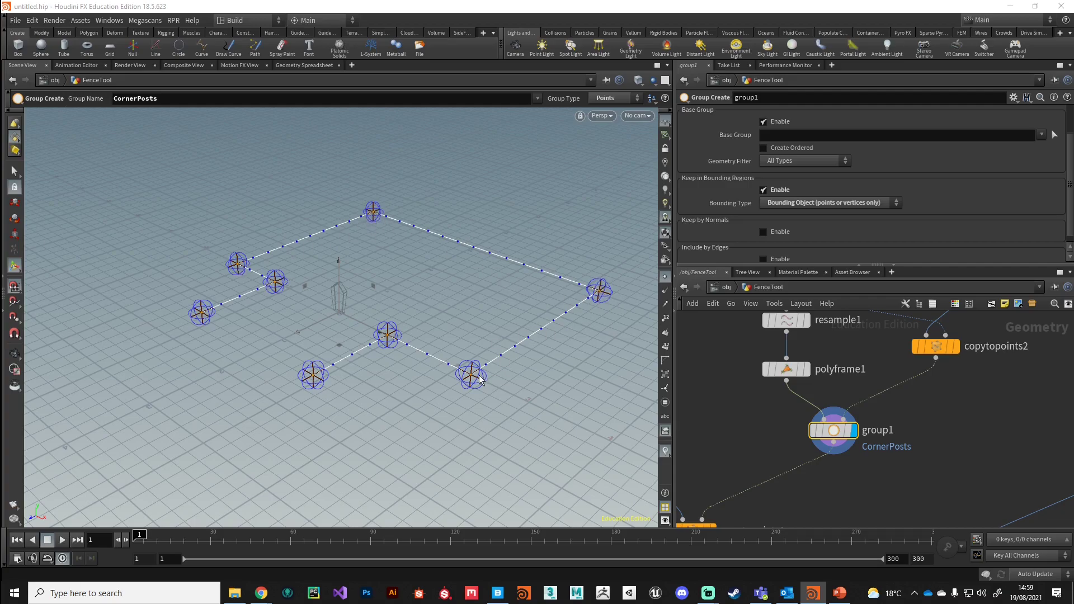
- Inspect the grouped points at the fence corners and move group1 slightly farther from polyframe1
key(Escape)
drag(343, 426, 308, 425)
alt+middle_drag(308, 425, 445, 408)
alt+right_drag(445, 408, 529, 369)
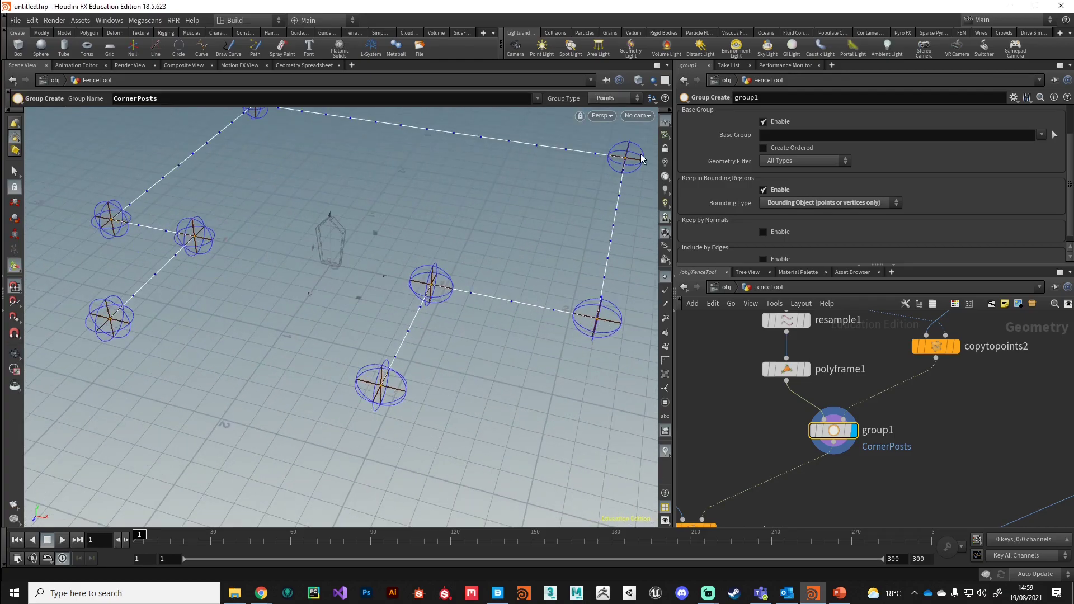
middle_drag(751, 429, 819, 400)
drag(905, 402, 922, 400)
middle_drag(808, 400, 888, 409)
scroll(889, 409, down, 3)
middle_drag(798, 498, 789, 474)
middle_drag(879, 391, 820, 414)
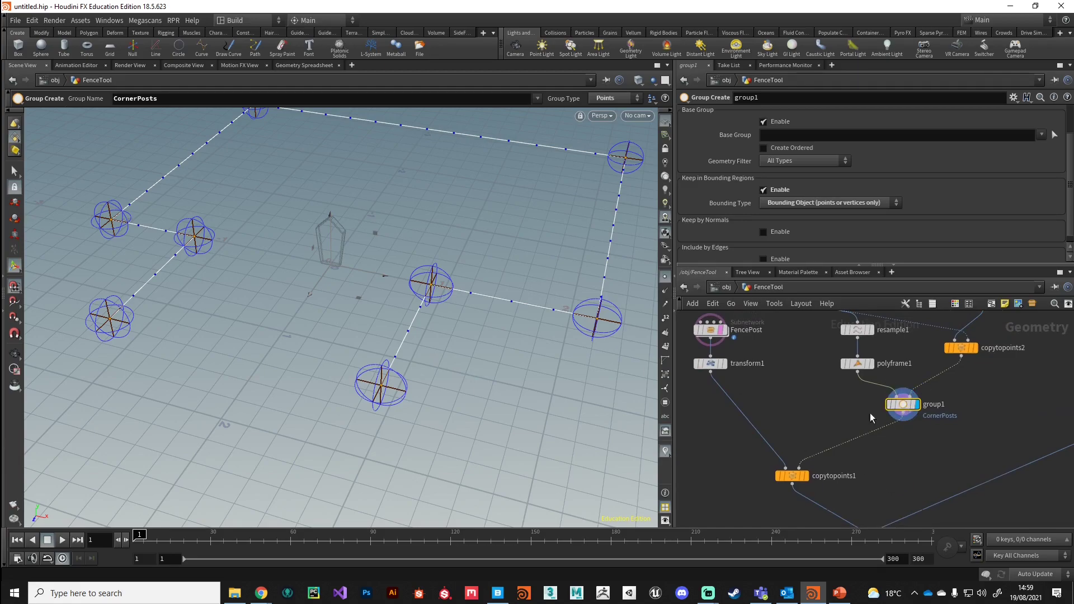
- Insert a Group Combine node between group1 and copytopoints1 and display it
scroll(834, 162, up, 2)
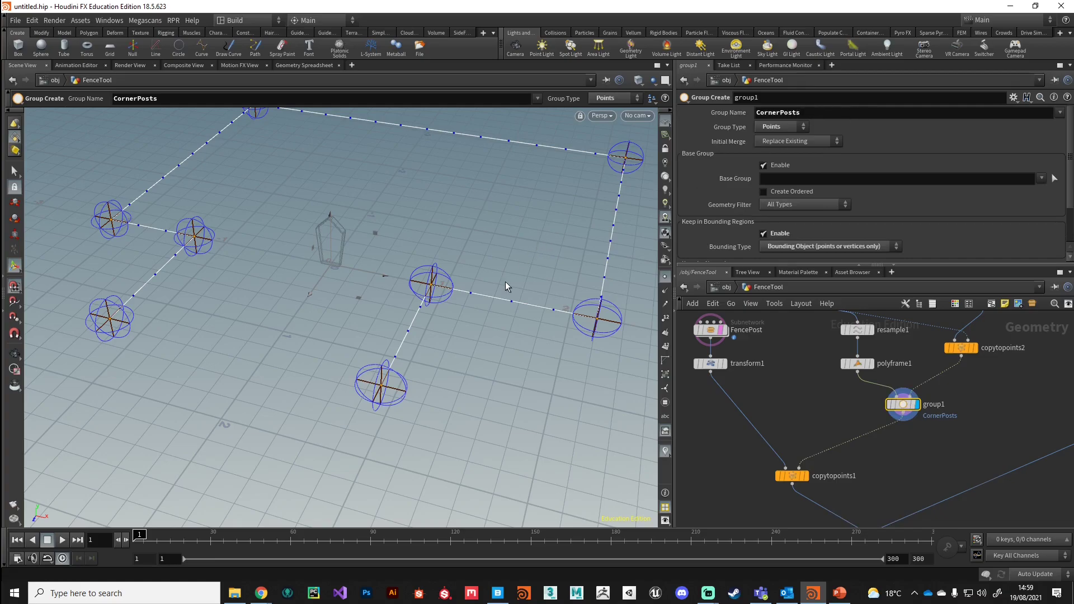
scroll(532, 340, down, 2)
alt+middle_drag(525, 364, 482, 405)
alt+drag(551, 411, 509, 396)
alt+middle_drag(510, 397, 421, 392)
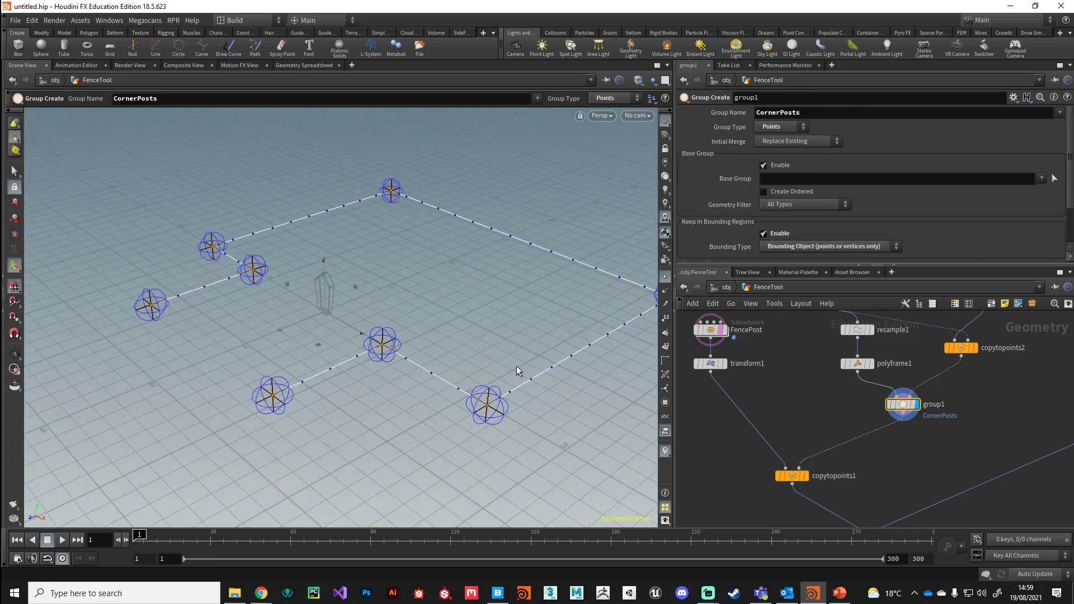
alt+middle_drag(517, 373, 431, 375)
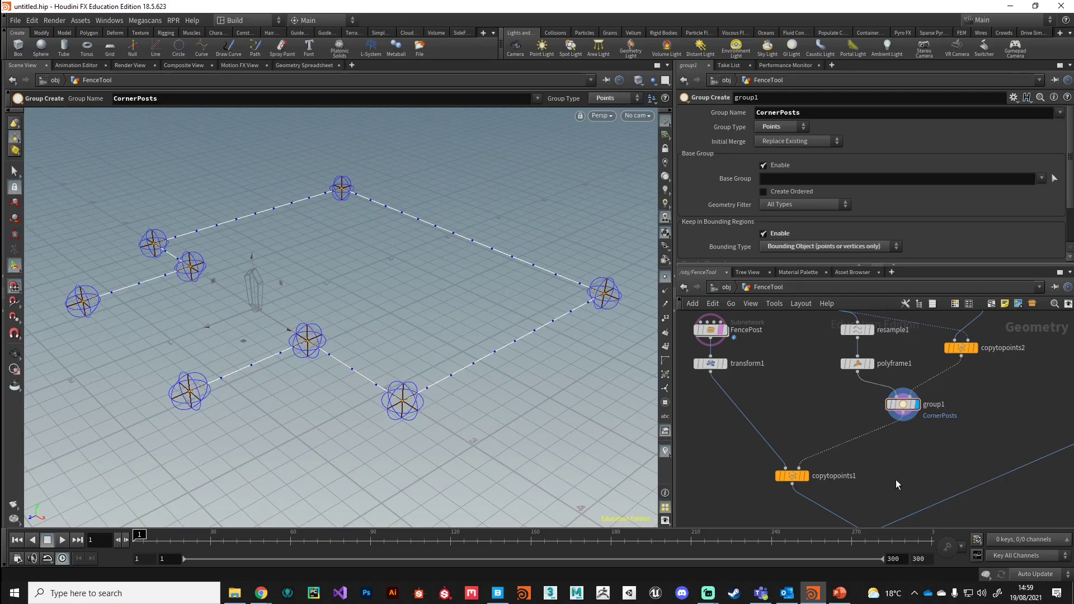
key(Tab)
text(gro)
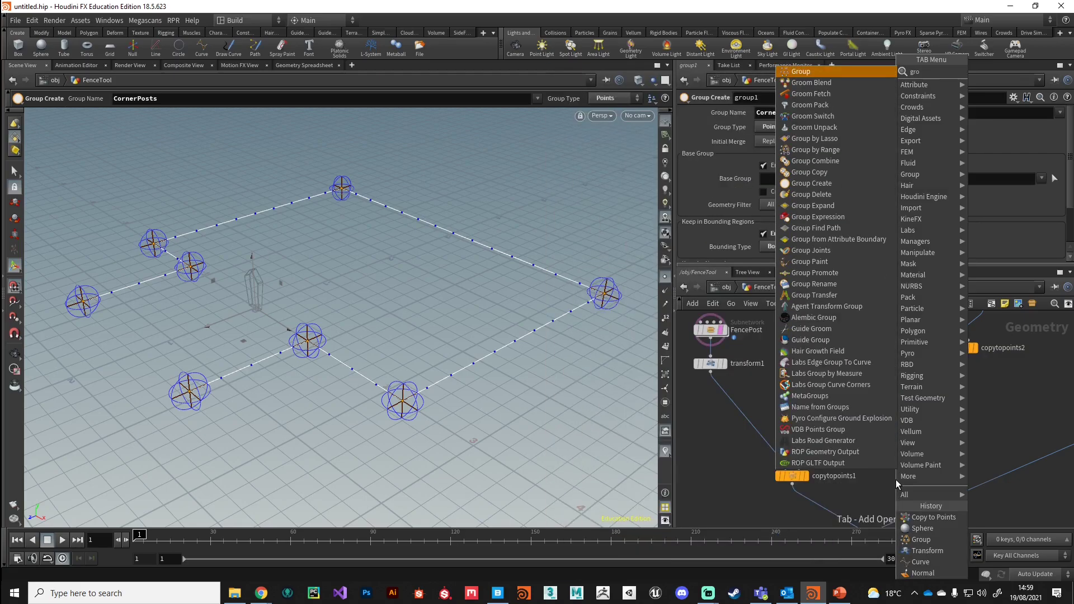
key(Return)
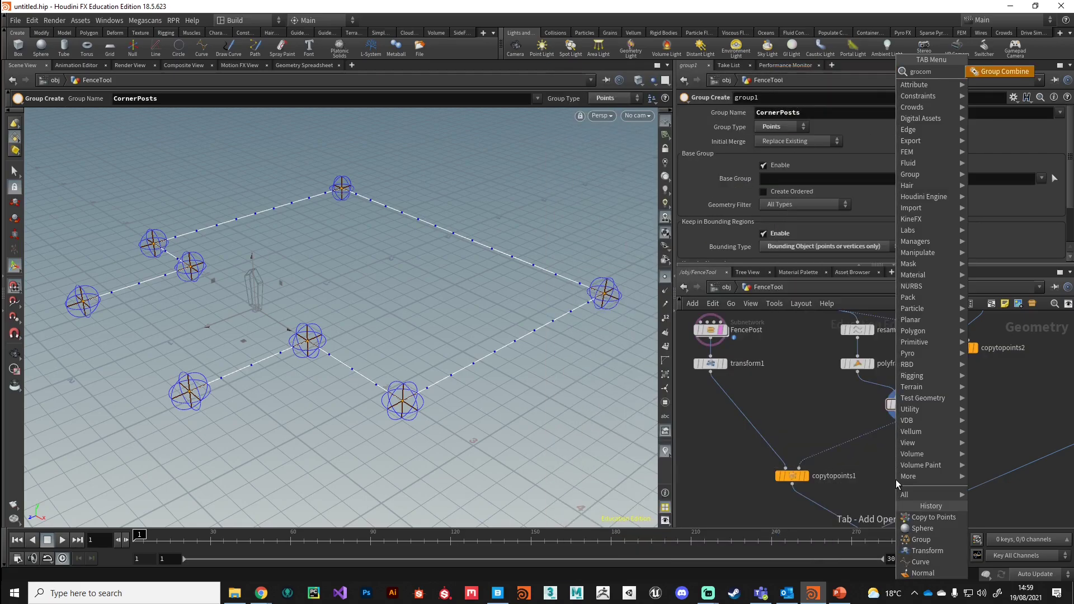
click(866, 437)
drag(865, 438, 903, 439)
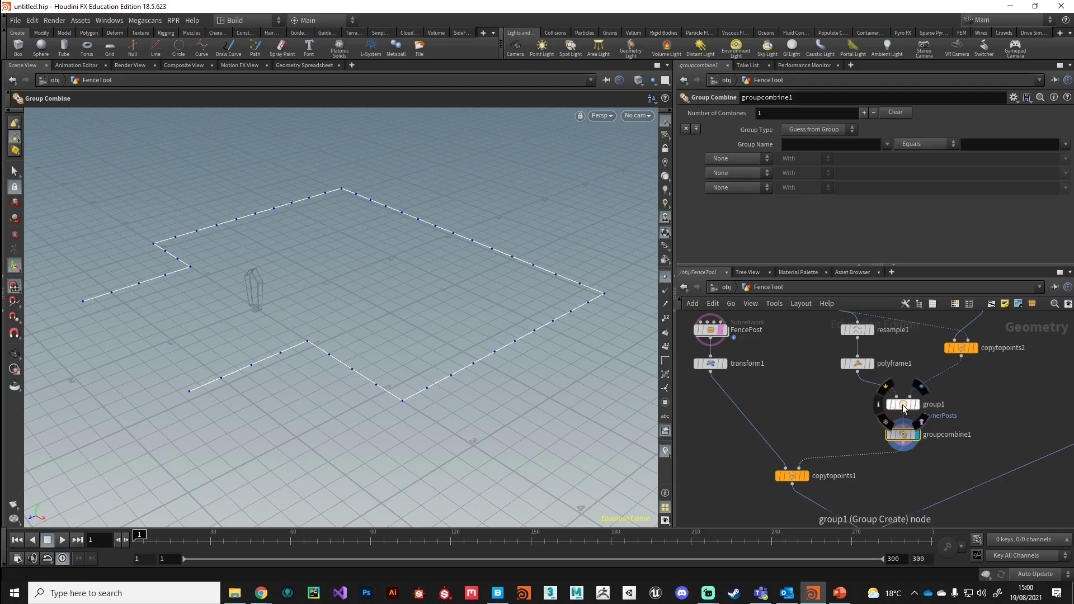
click(918, 417)
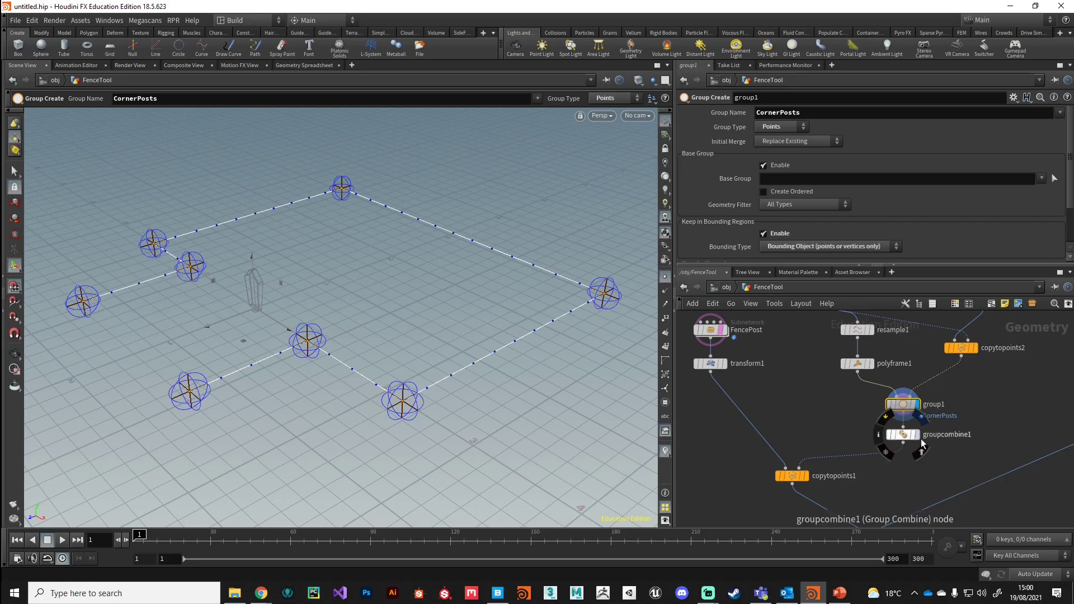
click(899, 440)
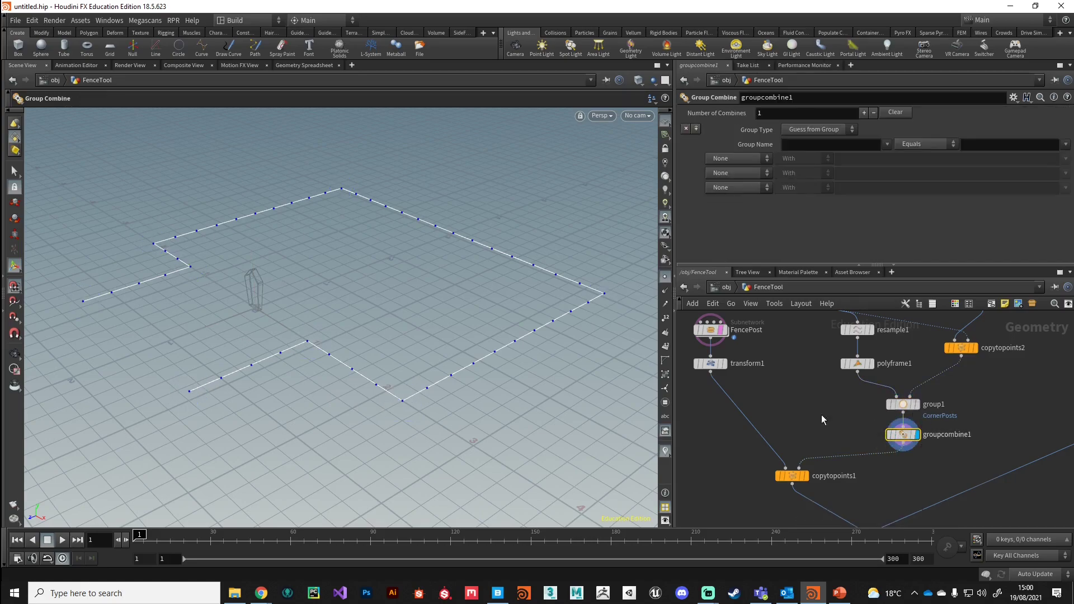
- Define a group named fencePost on groupcombine1 with the operation Equals All But and CornerPosts as the excluded group
click(795, 145)
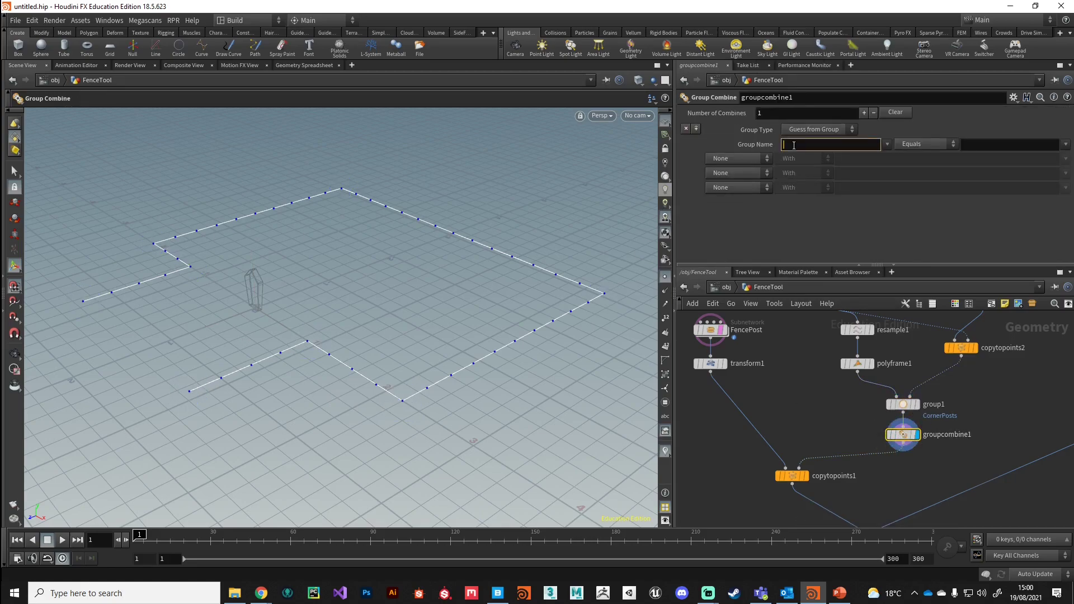
text(fencePost)
key(Return)
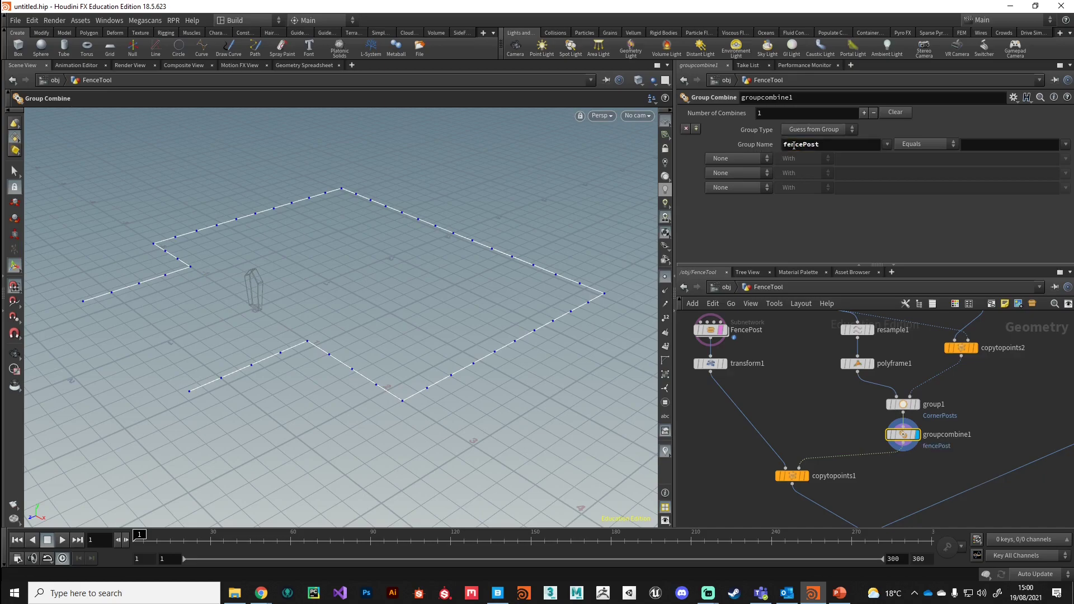
click(915, 147)
click(915, 164)
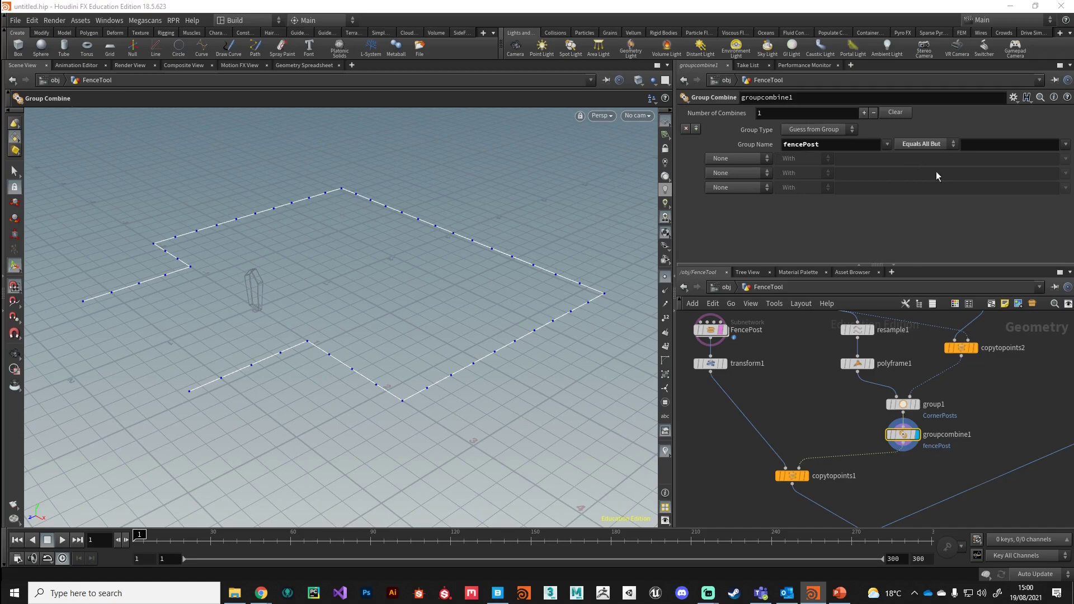
click(1064, 148)
click(1047, 157)
- Display copytopoints1 and set its Target Points to the fencePost group
middle_drag(823, 444, 819, 386)
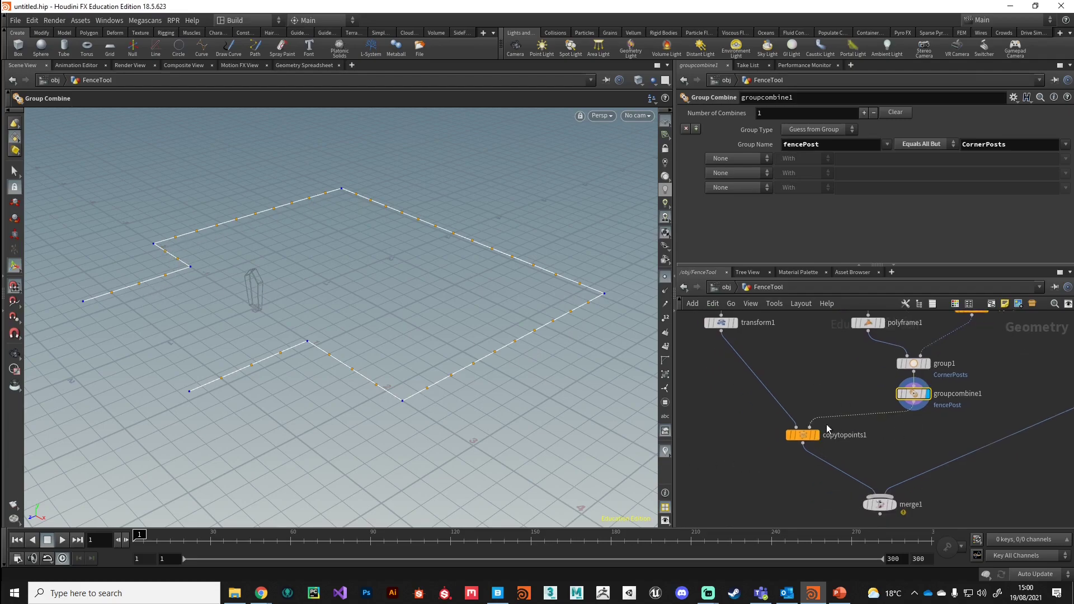
click(816, 435)
click(804, 441)
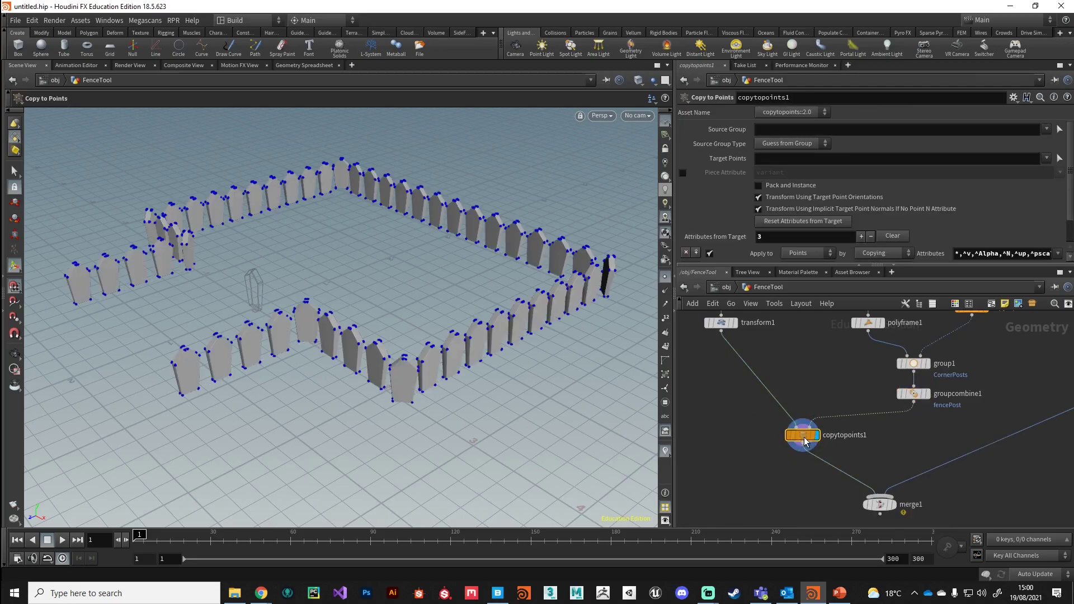
mouse_move(801, 439)
click(1046, 160)
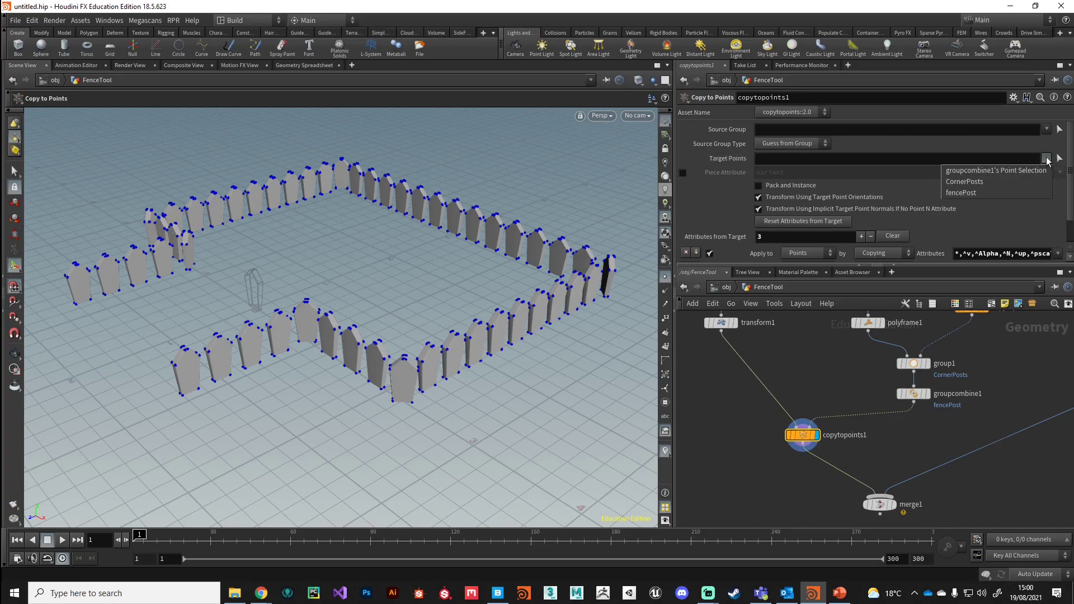
click(959, 192)
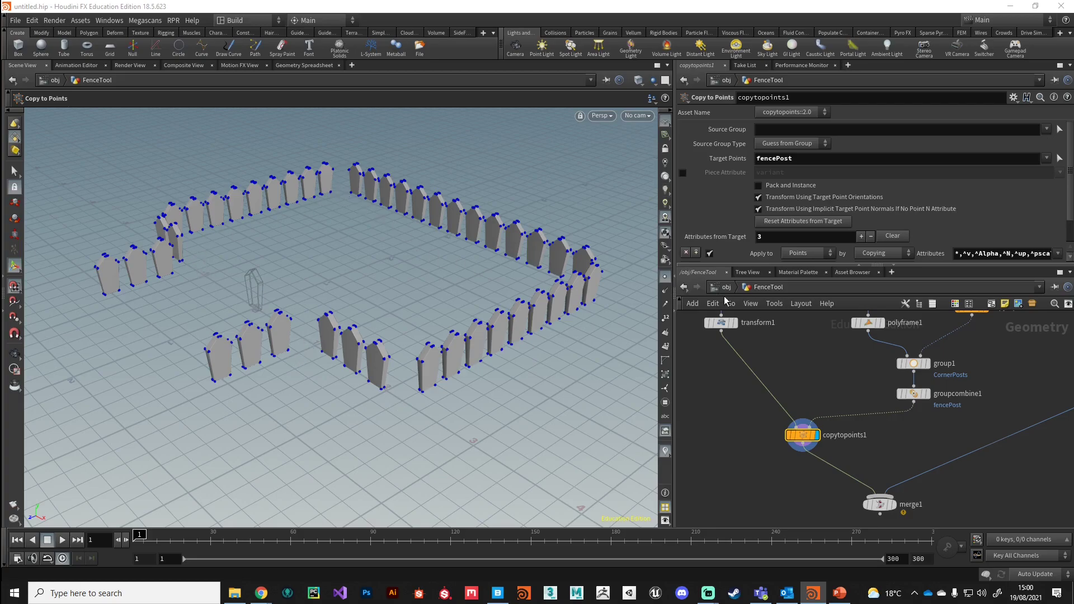
- Add another Copy to Points node beside copytopoints1 and connect groupcombine1 to its target points input
middle_drag(738, 442, 828, 448)
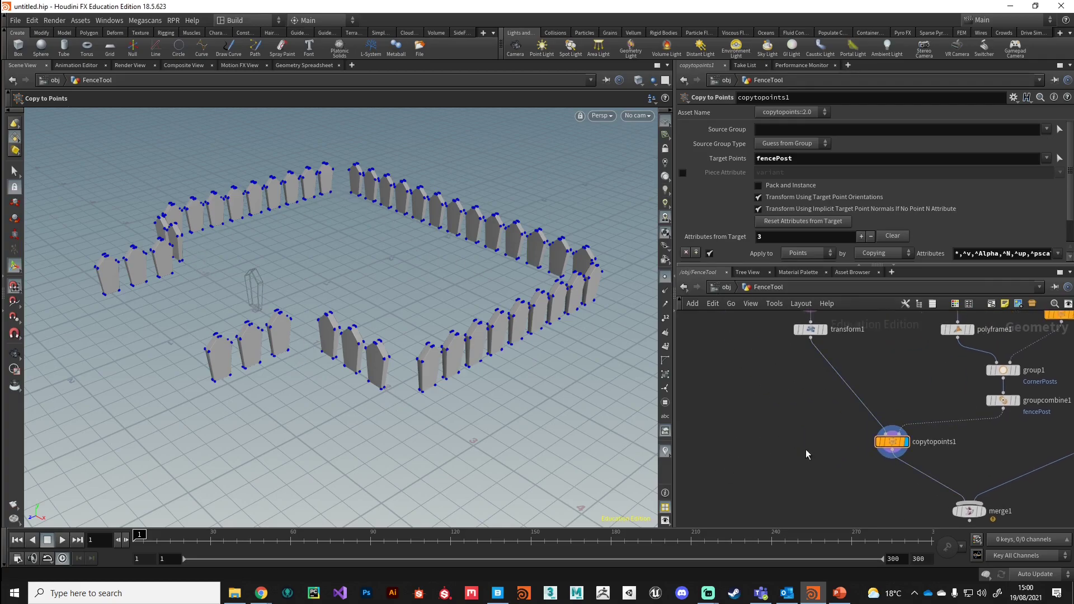
key(Tab)
text(copyt)
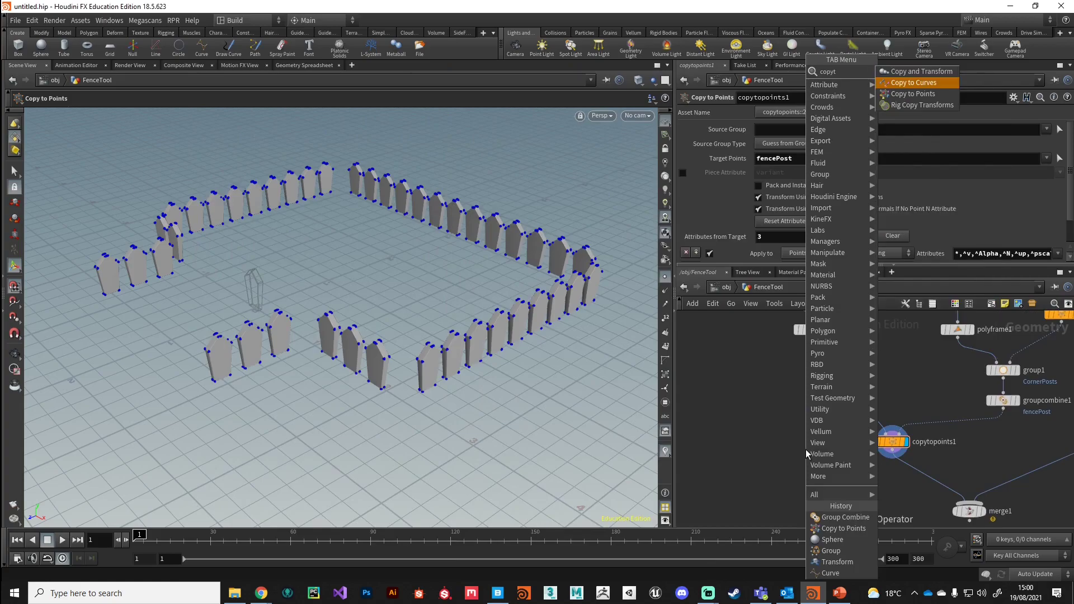
key(Down)
key(Return)
click(791, 451)
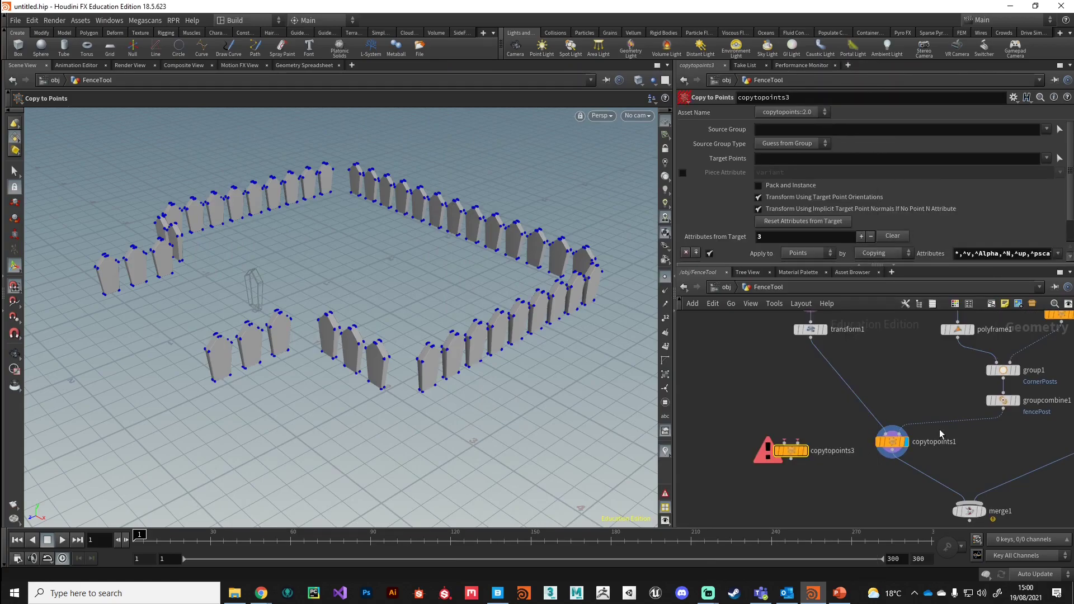
click(1004, 412)
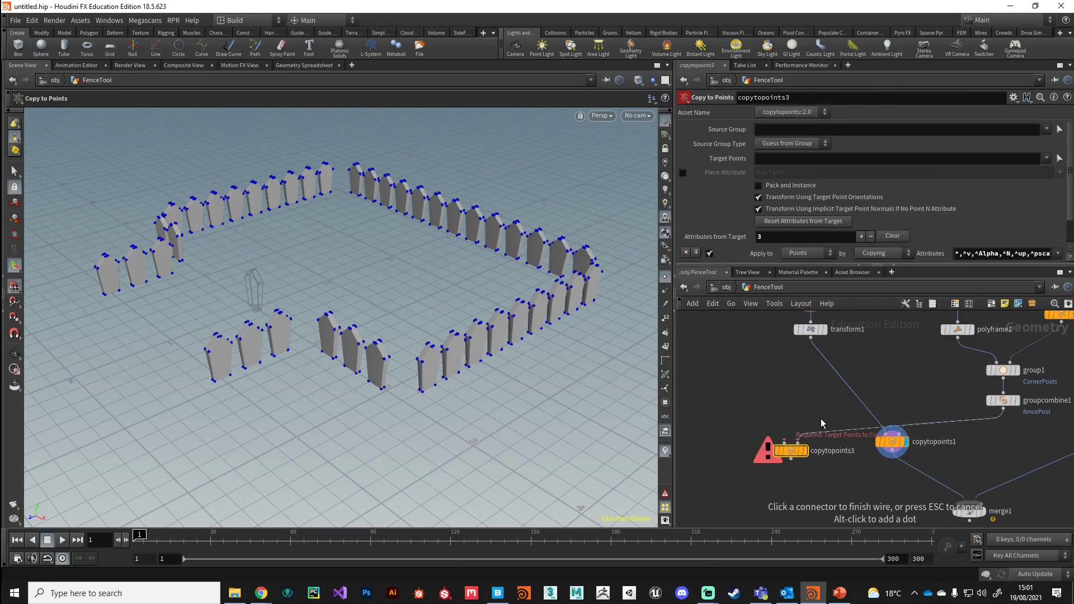
click(798, 441)
drag(790, 453, 788, 443)
- Connect the CornerSupport subnetwork to the geometry input of copytopoints3
middle_drag(740, 404, 786, 445)
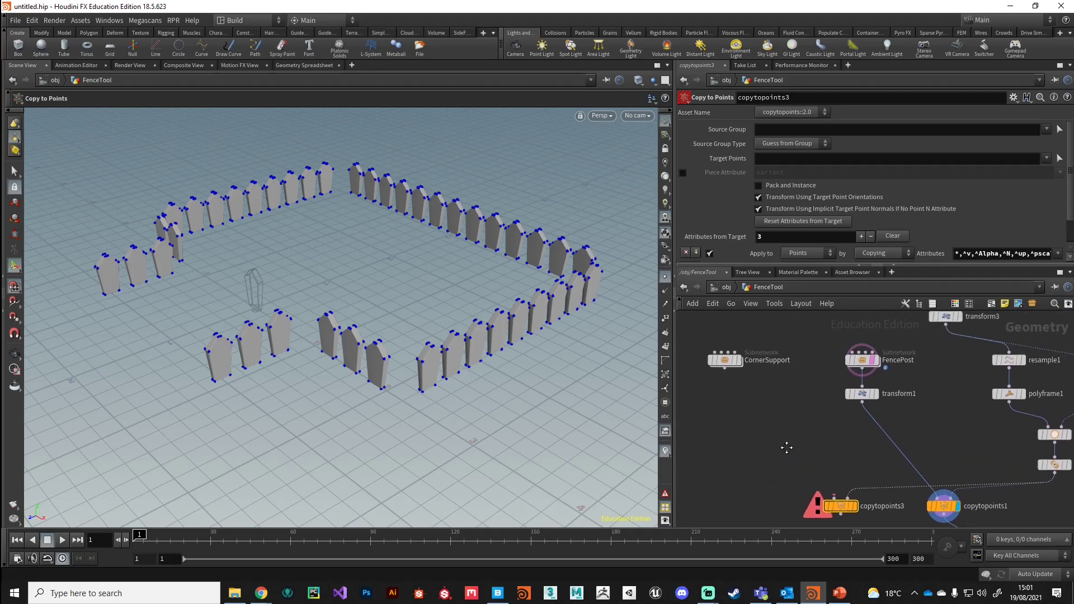
click(726, 370)
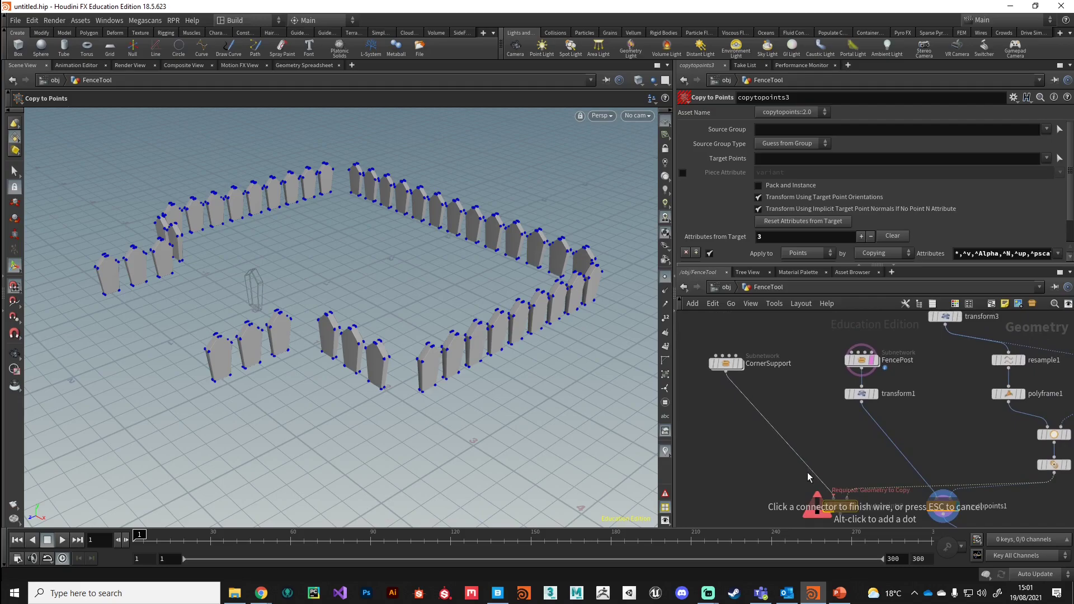
click(832, 497)
- Display copytopoints3 with its Target Points set to CornerPosts, and hide the point markers in the viewport
middle_drag(747, 507, 720, 438)
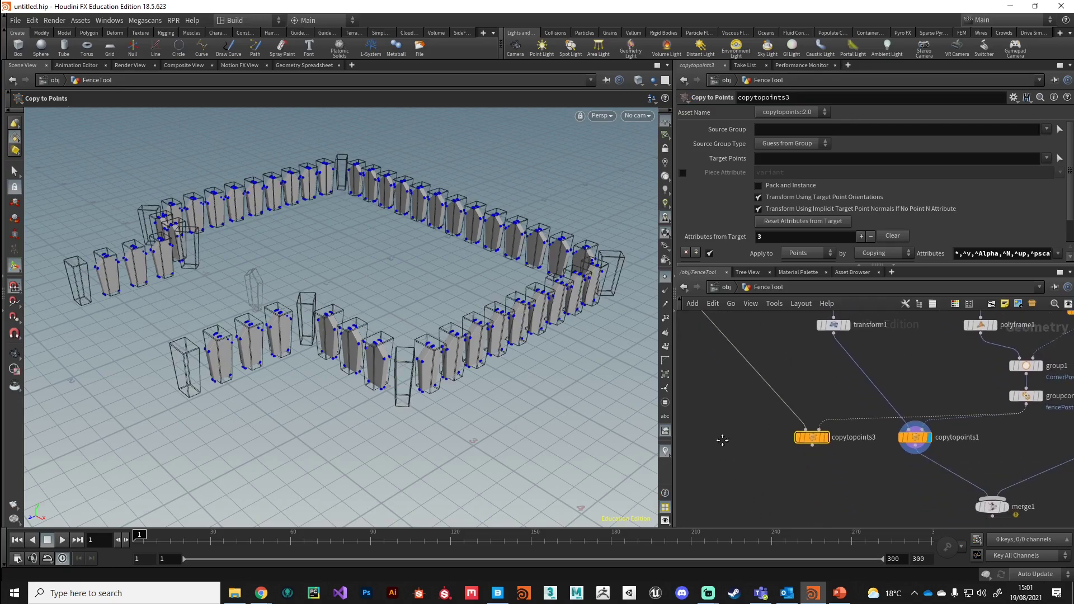
click(827, 438)
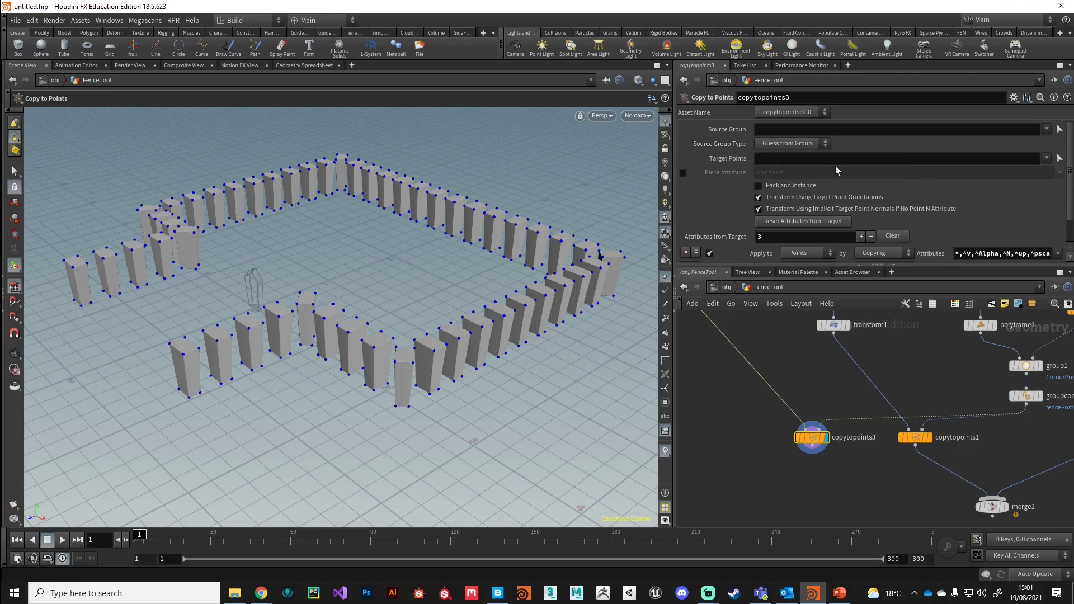
click(1047, 158)
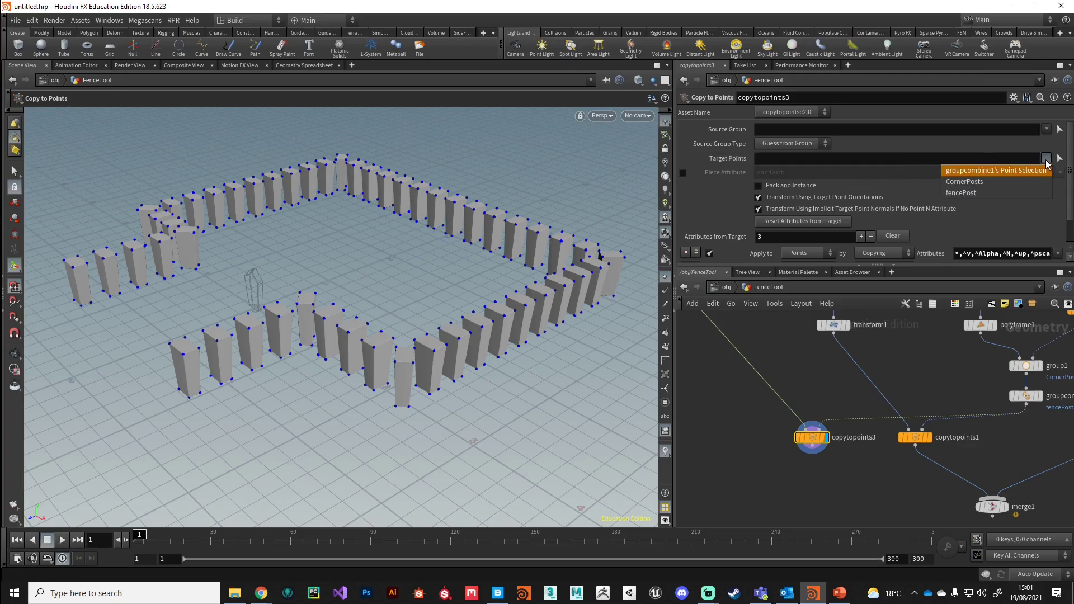
click(1006, 181)
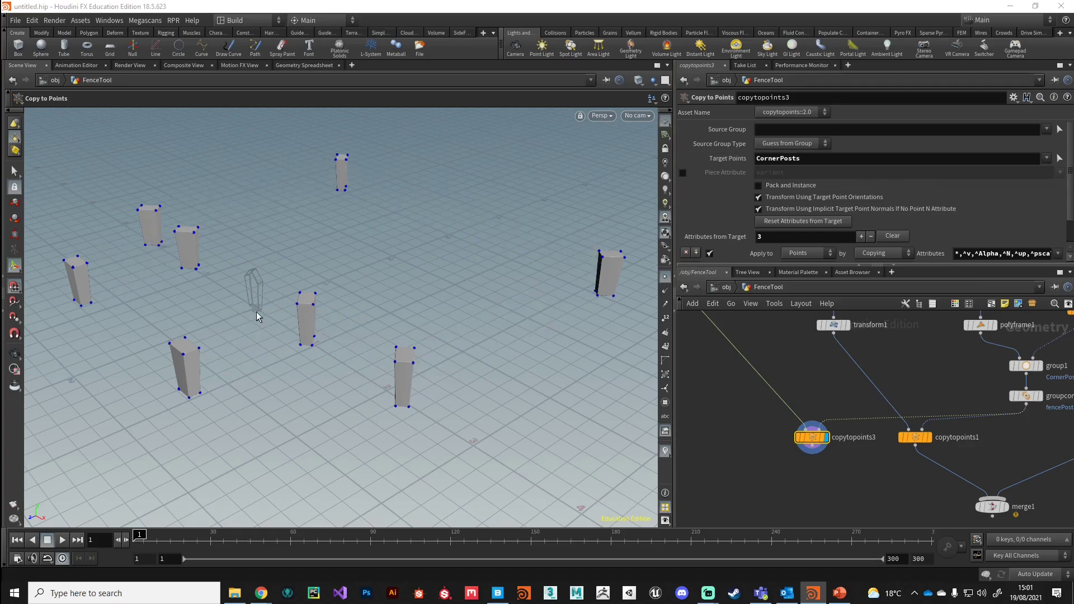
click(664, 277)
- Delete the existing merge1 node below copytopoints1
middle_drag(860, 490, 771, 438)
drag(827, 387, 834, 386)
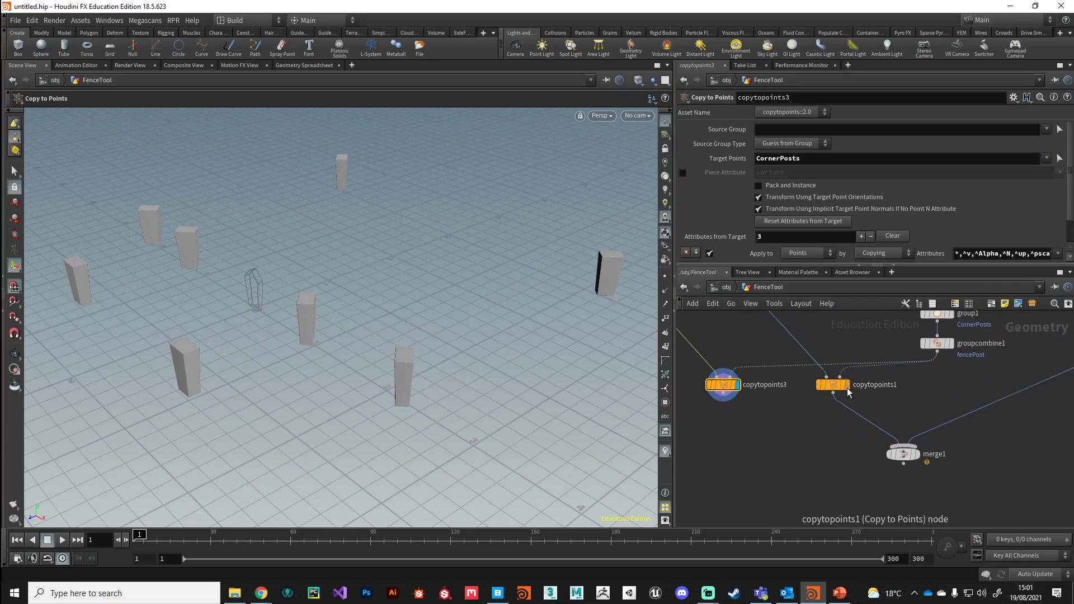
click(848, 386)
click(737, 386)
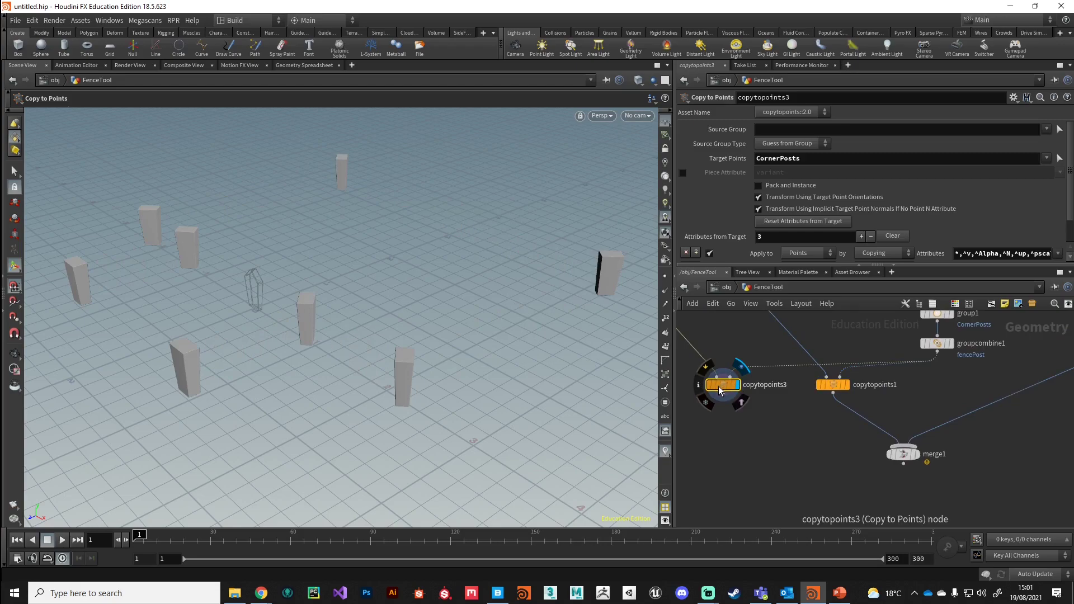
drag(849, 487, 967, 413)
key(Delete)
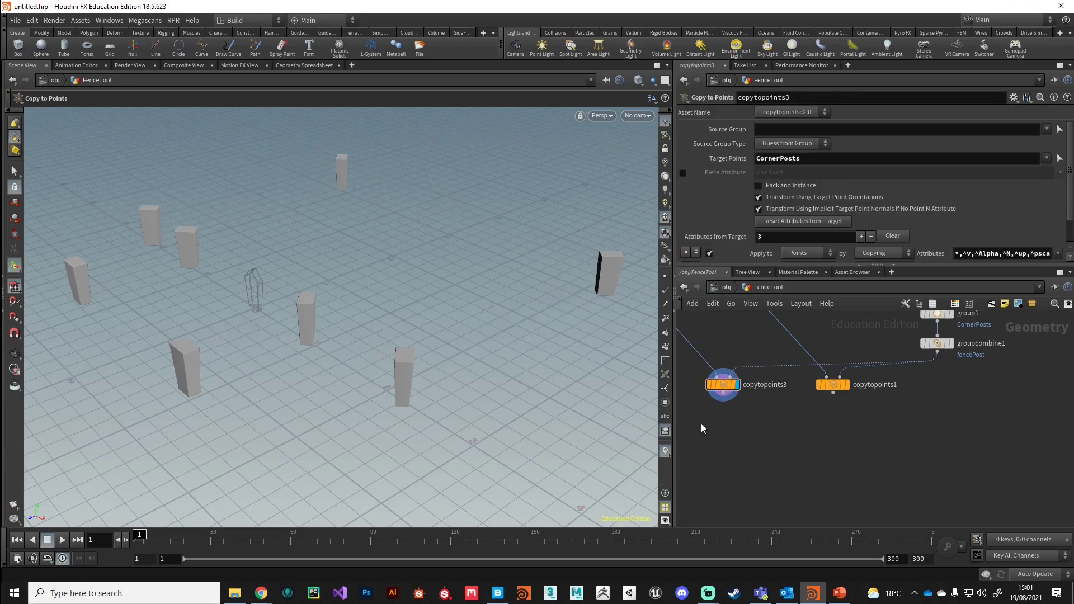
- Merge copytopoints3 and copytopoints1 into a new Merge node and display the combined fence
drag(692, 432, 870, 363)
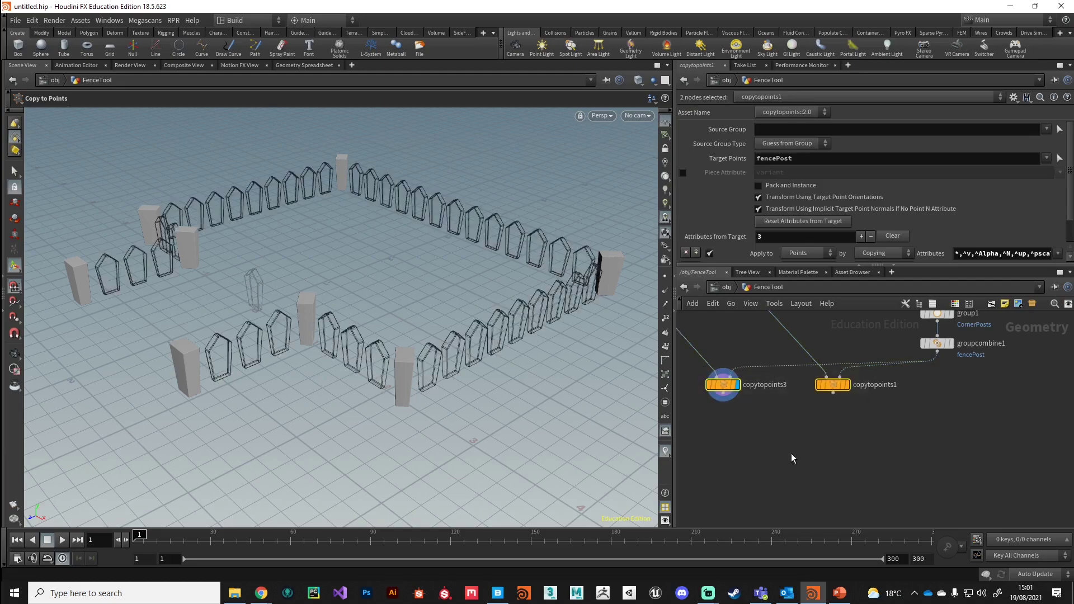
click(833, 394)
click(776, 436)
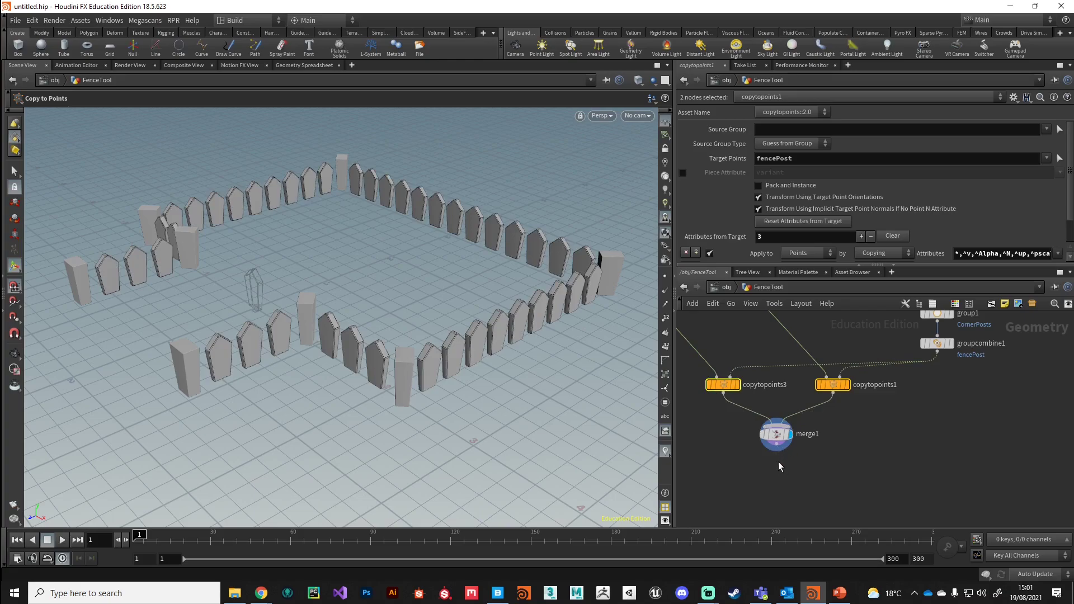
- View the merged fence from above and spread out the copytopoints3, copytopoints1 and merge1 nodes
alt+drag(431, 439, 491, 338)
middle_drag(806, 326, 849, 371)
drag(765, 440, 764, 446)
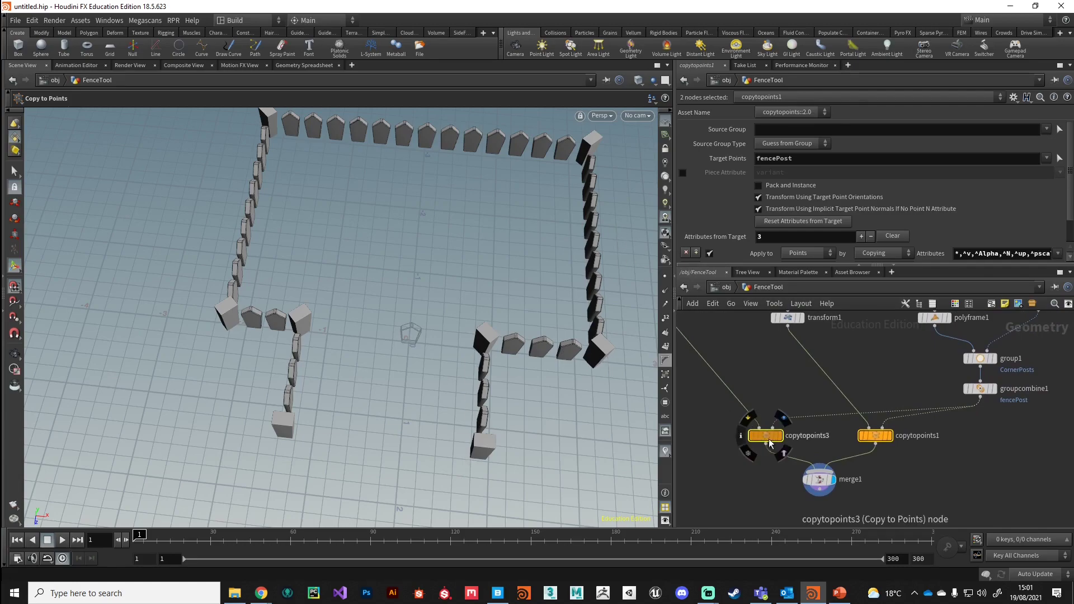
drag(768, 439, 758, 438)
drag(823, 481, 820, 493)
drag(866, 435, 905, 440)
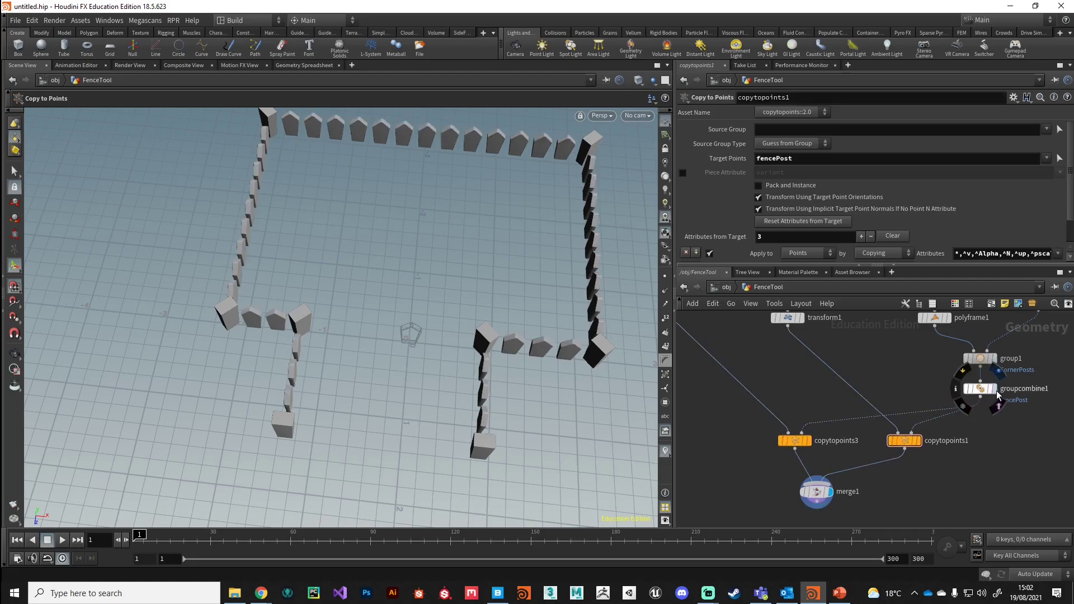
- Display groupcombine1 with point normals shown and move copytopoints3 farther away from copytopoints1
click(994, 388)
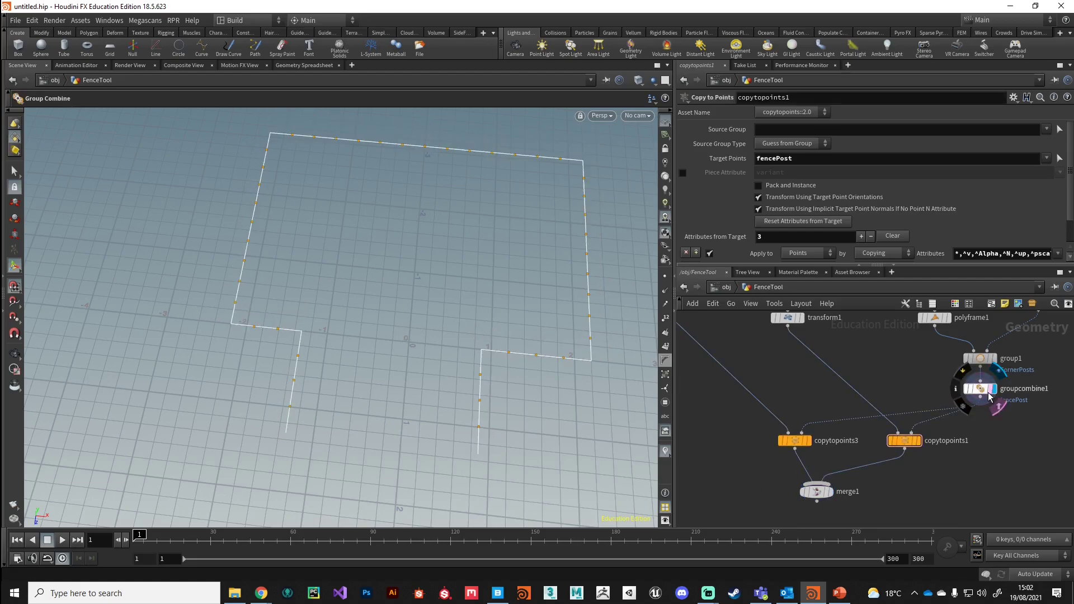
click(665, 292)
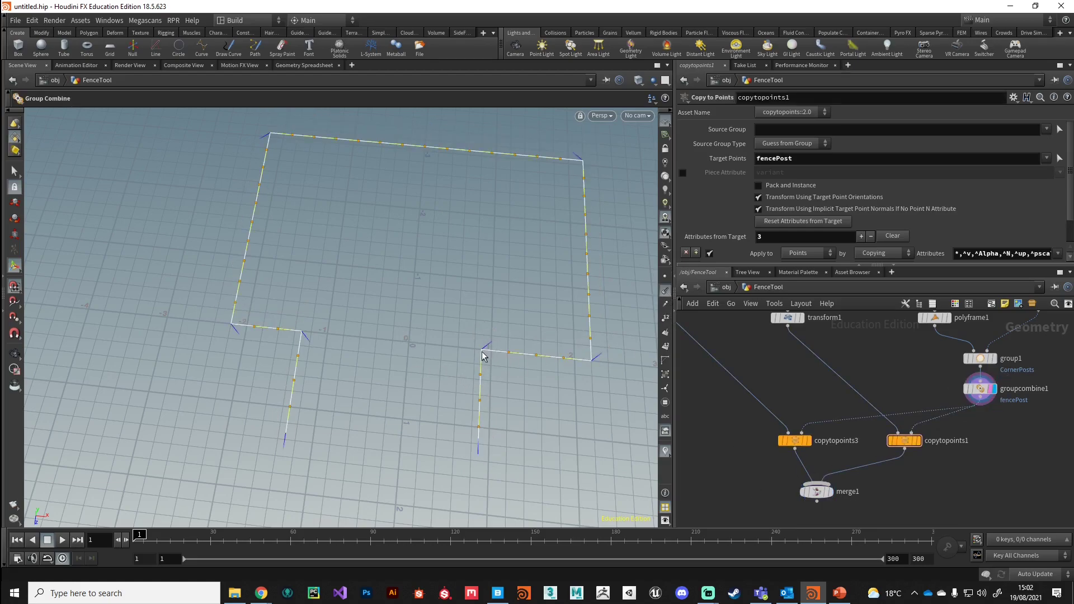
drag(800, 439, 775, 439)
mouse_move(762, 397)
middle_down()
mouse_move(762, 438)
mouse_move(767, 403)
middle_up()
drag(771, 460, 758, 464)
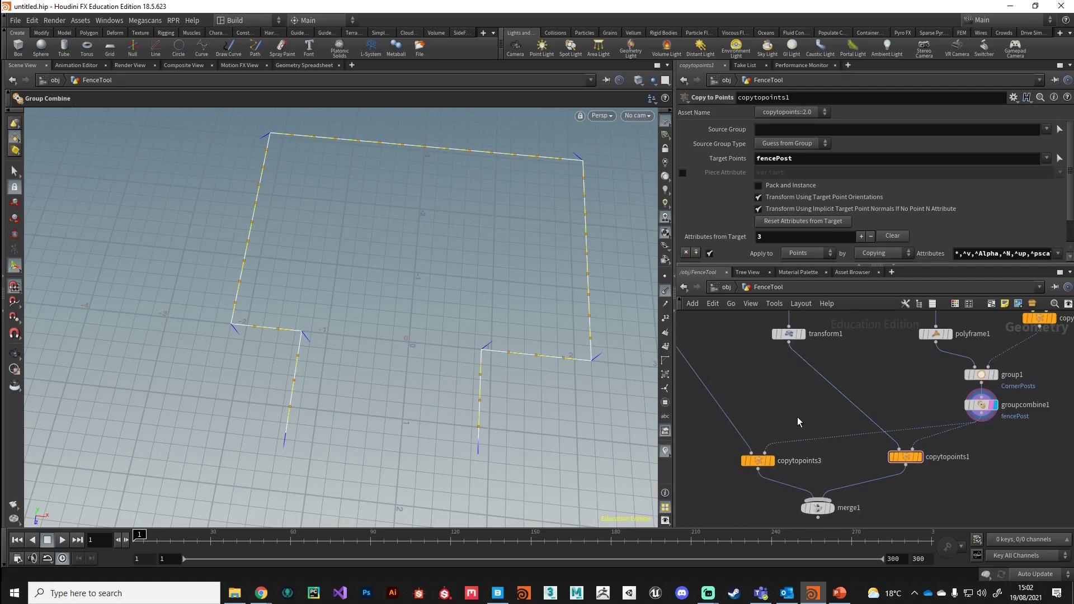
- Insert a PolyFrame node on the connection between groupcombine1 and copytopoints3
key(Tab)
text(poly)
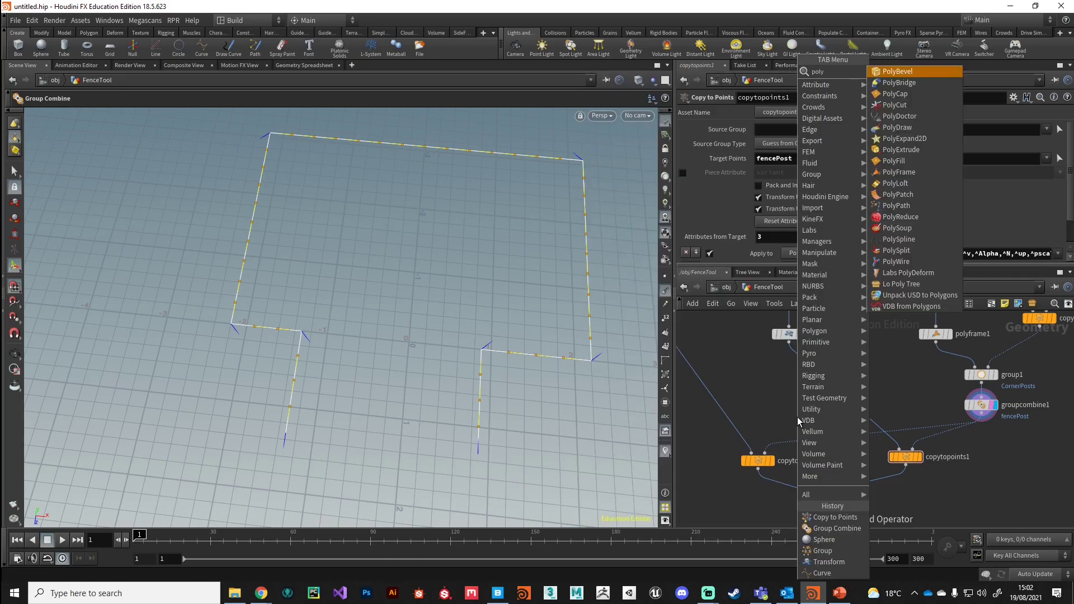
text(fr)
key(Return)
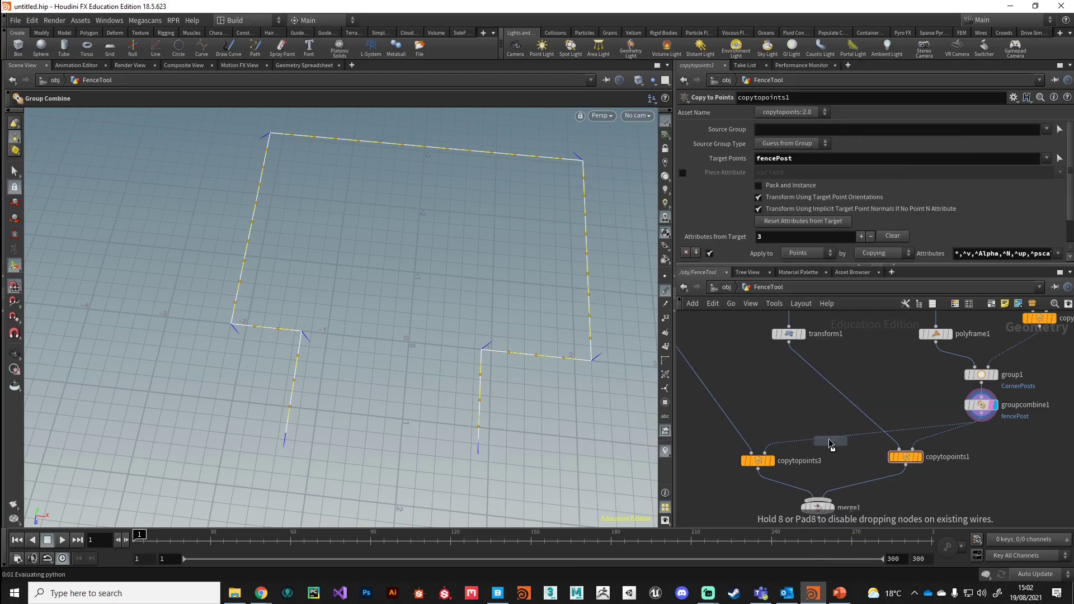
click(825, 436)
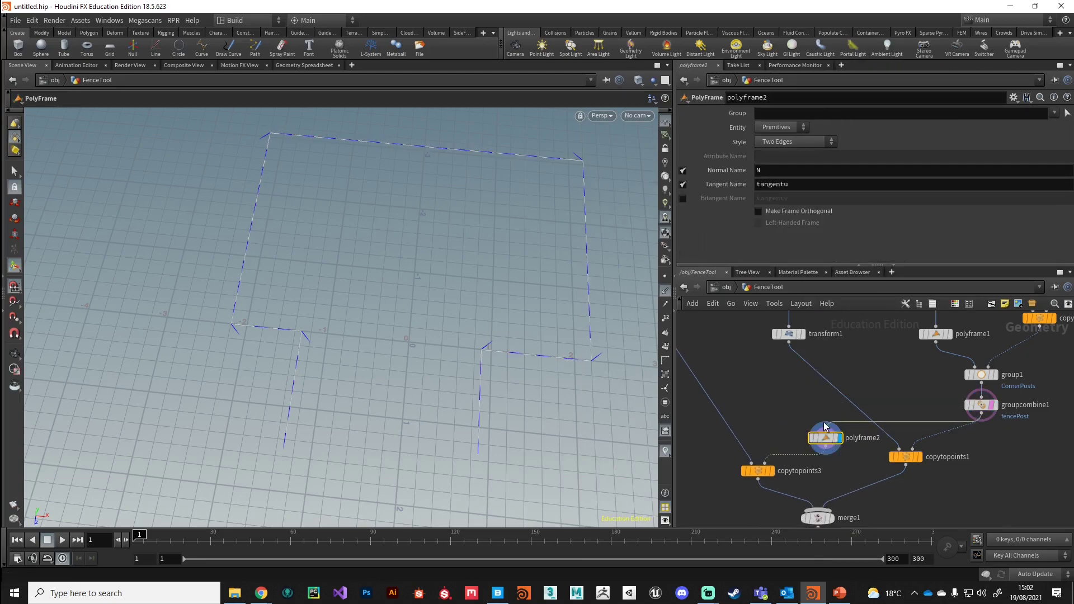
- On polyframe2, disable the normal output, name the tangent attribute N and set the style to First Edge
click(683, 170)
click(811, 182)
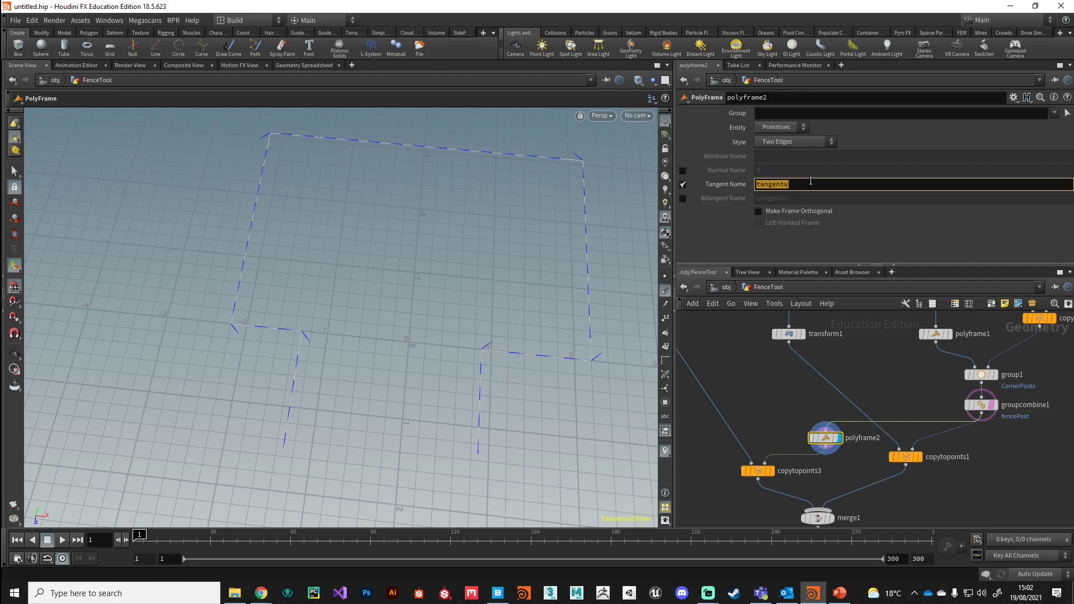
click(775, 142)
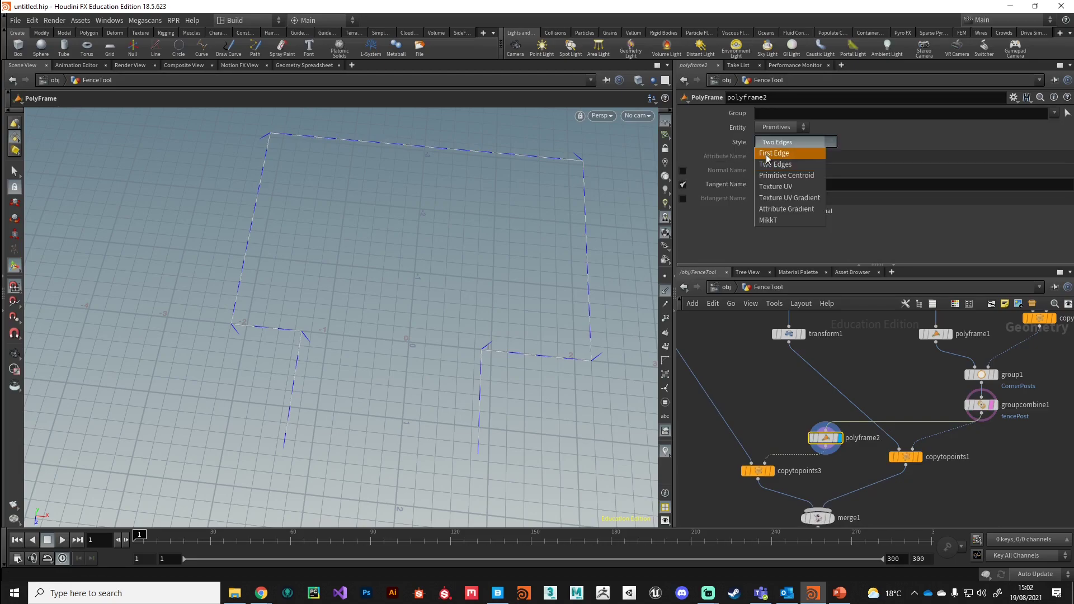
click(766, 155)
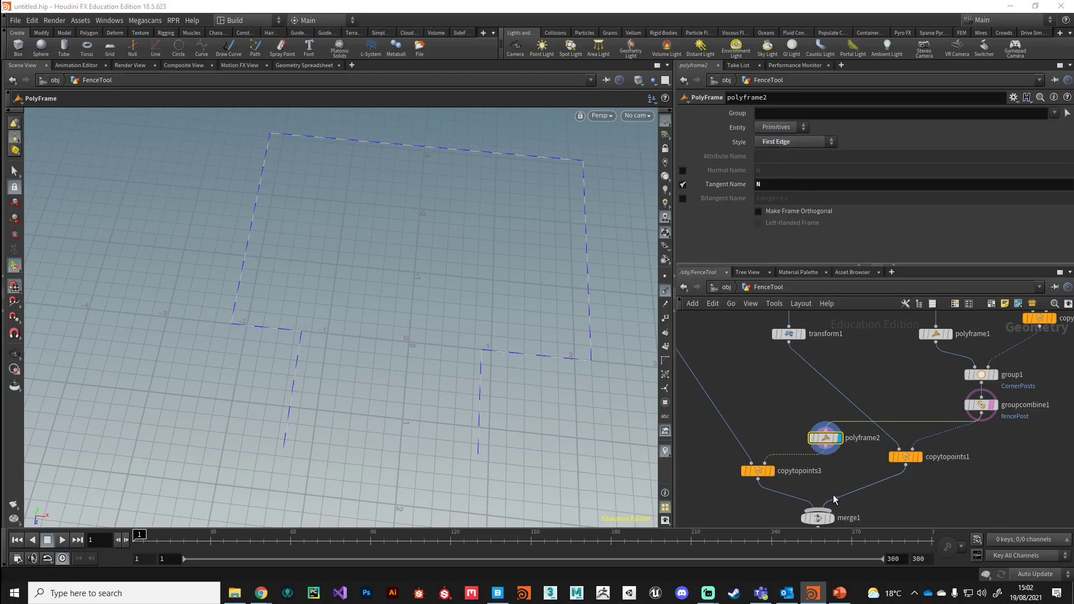
- Display the merge1 result and turn off the point normals in the viewport
middle_drag(834, 497, 831, 433)
click(830, 454)
click(814, 454)
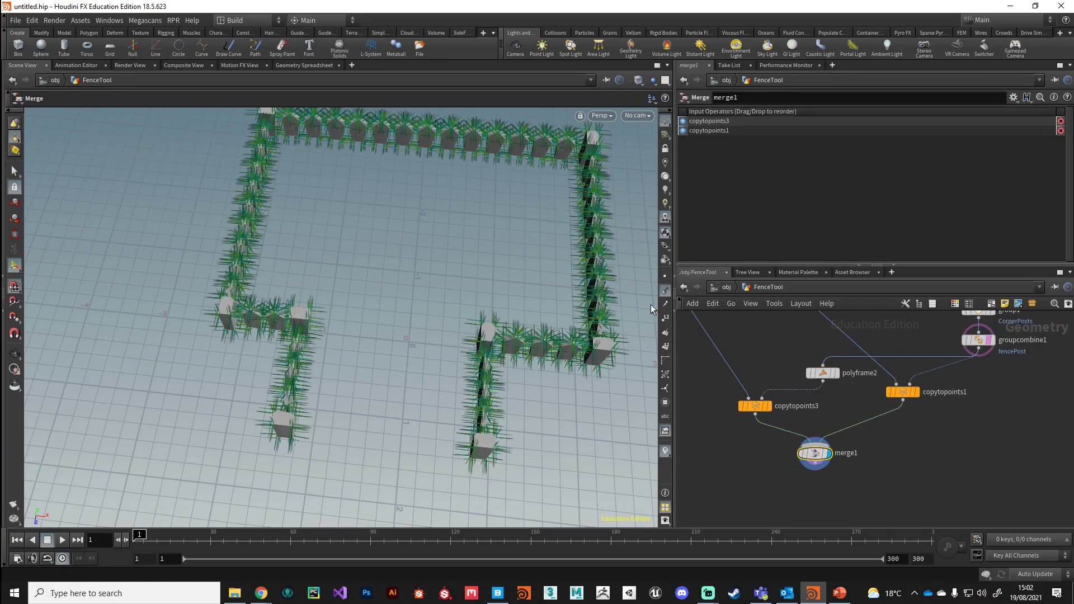
click(661, 291)
- Inspect the merged fence from several angles to check the orientation of the corner posts
alt+right_drag(553, 378, 526, 342)
alt+drag(526, 343, 542, 278)
alt+right_drag(542, 278, 430, 366)
alt+middle_drag(437, 400, 405, 384)
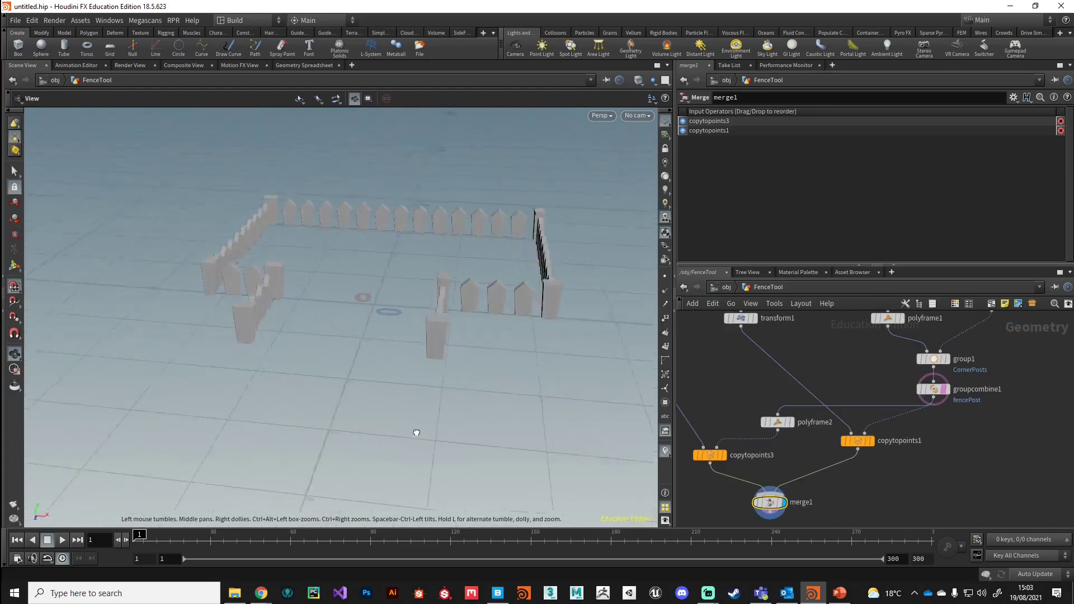
alt+drag(415, 434, 372, 448)
alt+middle_drag(468, 372, 455, 417)
scroll(467, 404, up, 5)
scroll(395, 422, down, 3)
alt+drag(311, 444, 612, 338)
alt+drag(525, 307, 473, 316)
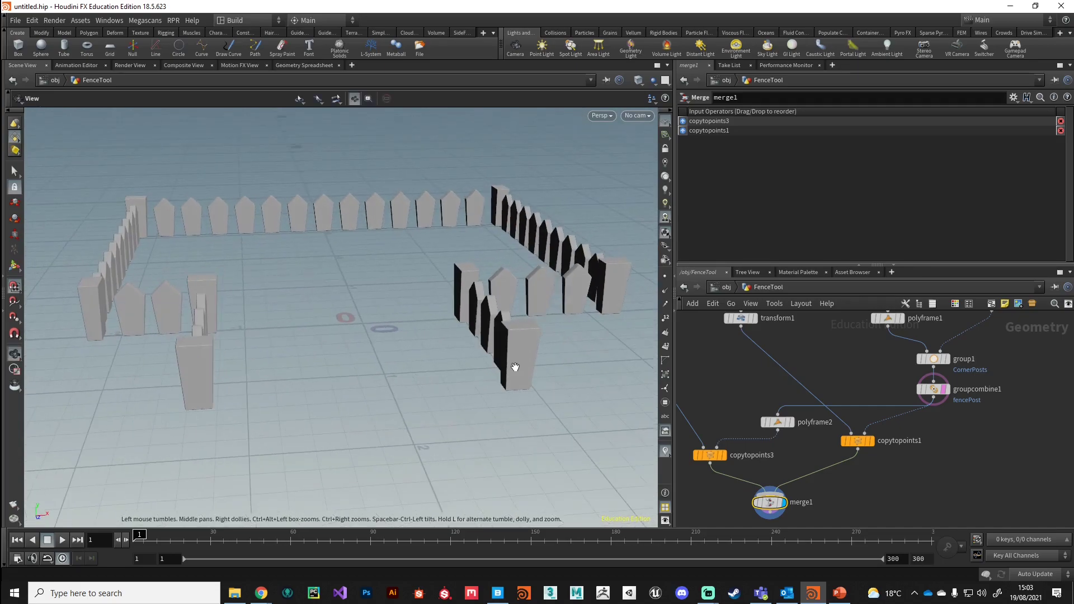